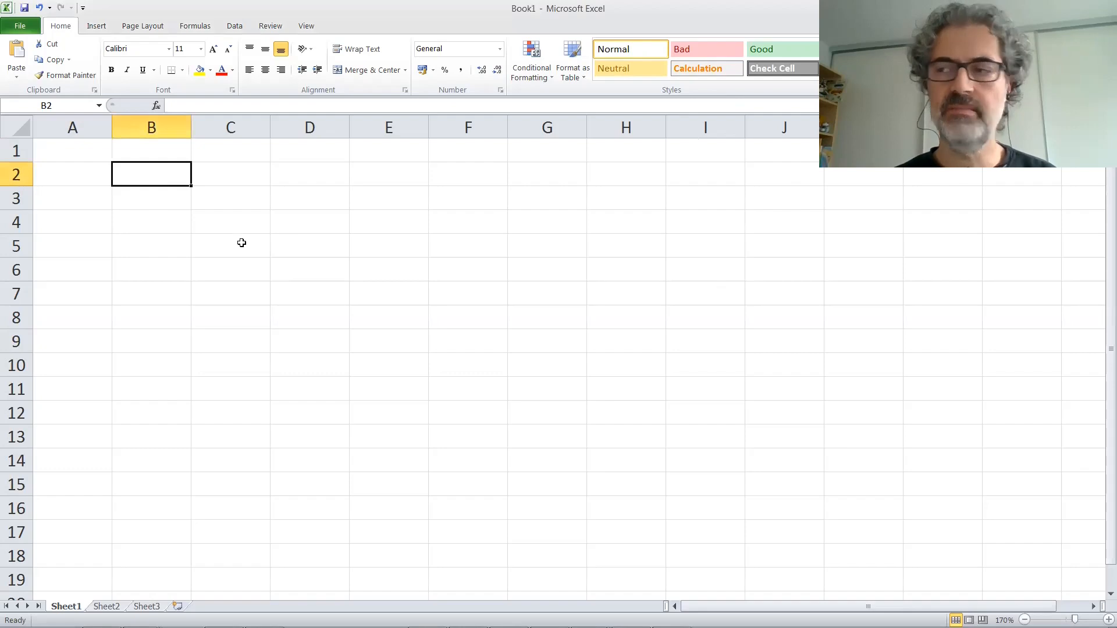
pyautogui.press('Left')
pyautogui.press('Up')
pyautogui.write('sex')
pyautogui.press('Return')
pyautogui.press('Up')
pyautogui.press('BackSpace')
pyautogui.press('Return')
# Step: Enter the row-variable header "sex" in cell A2
pyautogui.write('sex')
pyautogui.press('Tab')
pyautogui.press('Down')
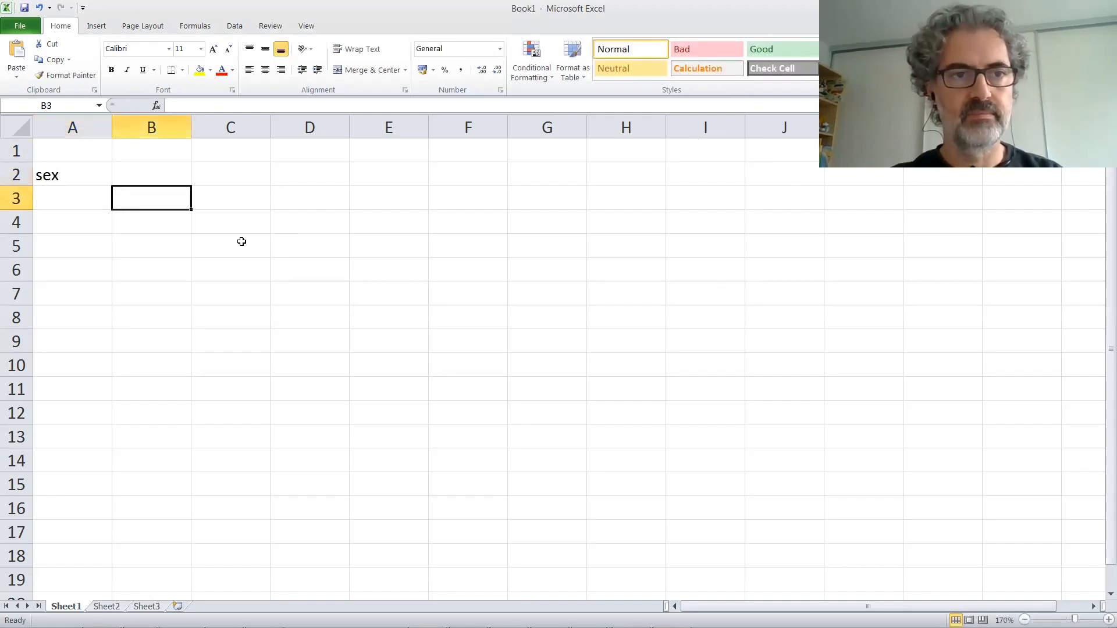
# Step: Enter the column-variable header "home language" in cell B1
pyautogui.press('Up')
pyautogui.press('Up')
pyautogui.write('ho')
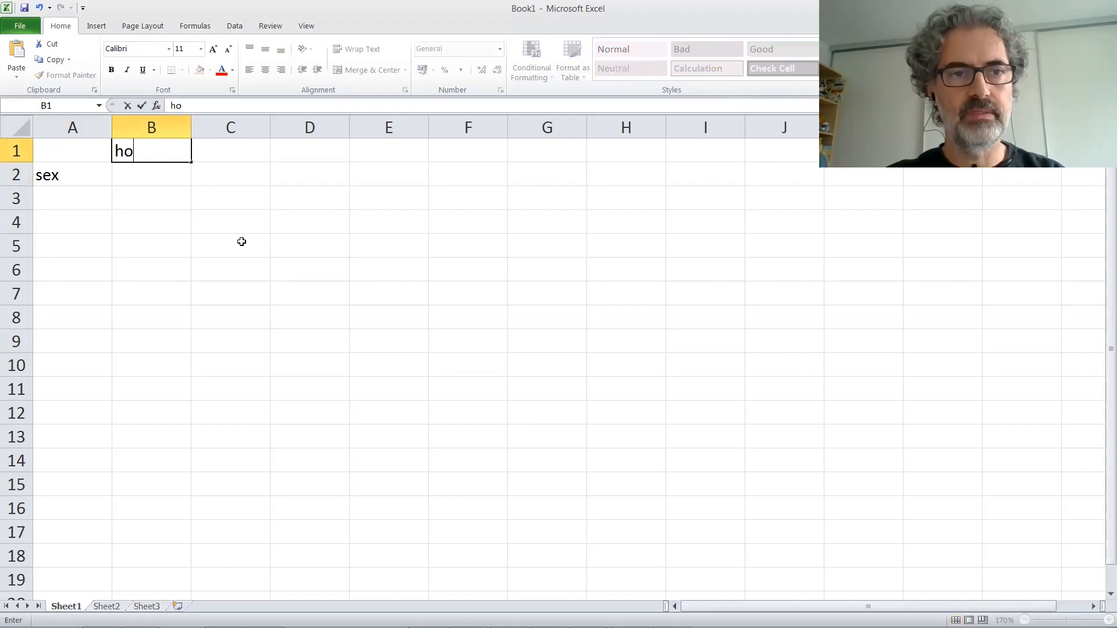
pyautogui.write('me langu')
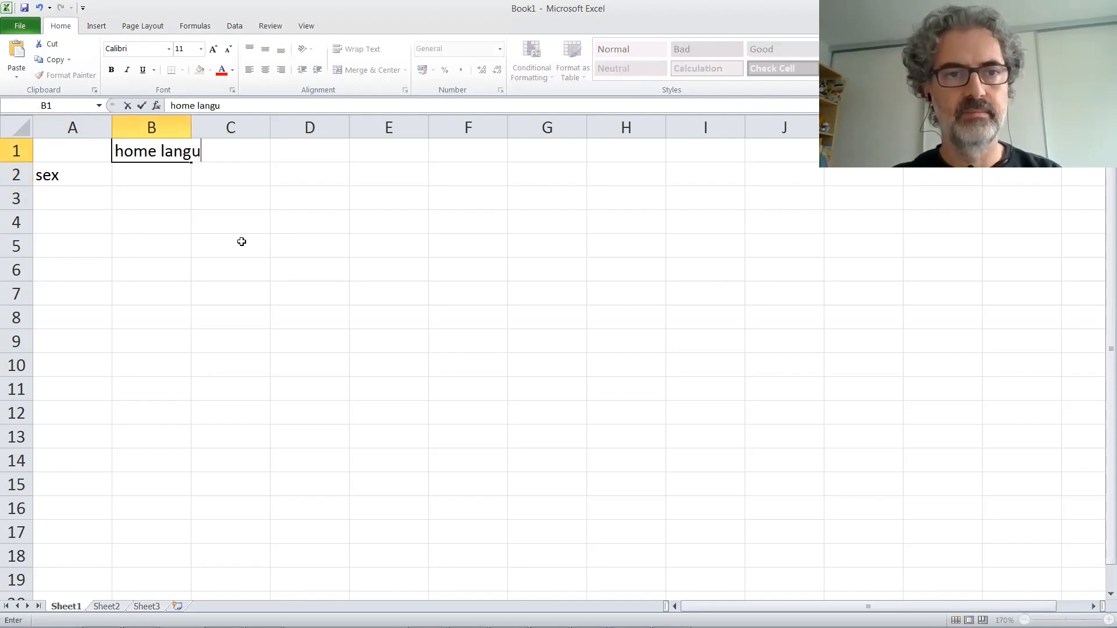
pyautogui.write('age')
pyautogui.click(252, 193)
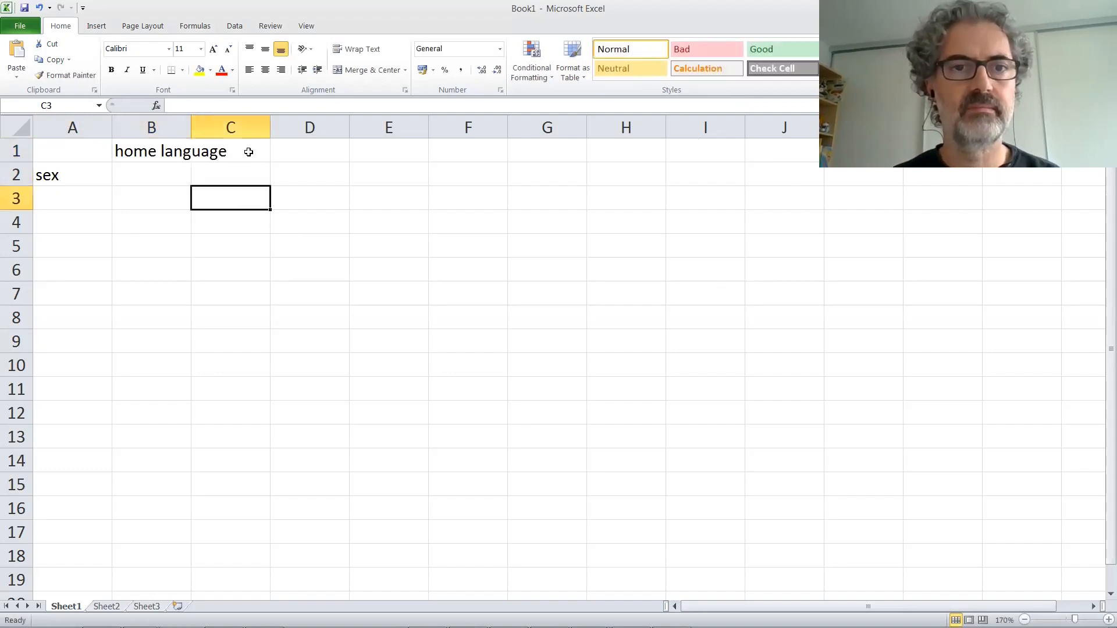
# Step: Merge and center the "home language" header across cells B1:C1
pyautogui.moveTo(175, 148); pyautogui.dragTo(215, 150)
pyautogui.hotkey('alt', 'h')
pyautogui.press('m')
pyautogui.press('c')
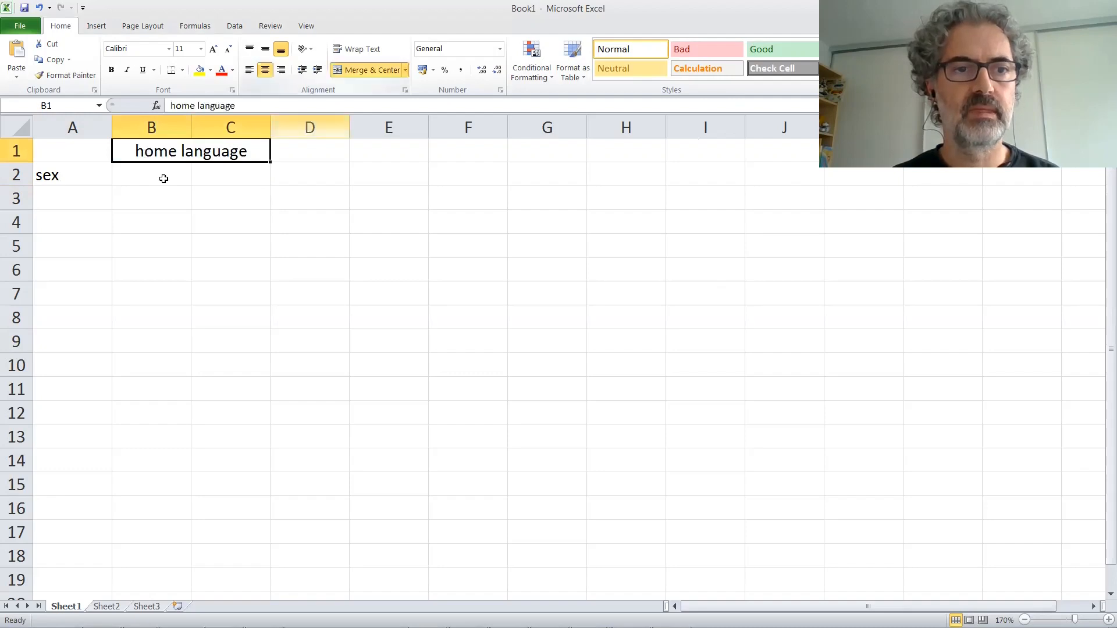
# Step: Enter the category headers "maj" in B2 and "min" in C2
pyautogui.click(184, 179)
pyautogui.write('maj')
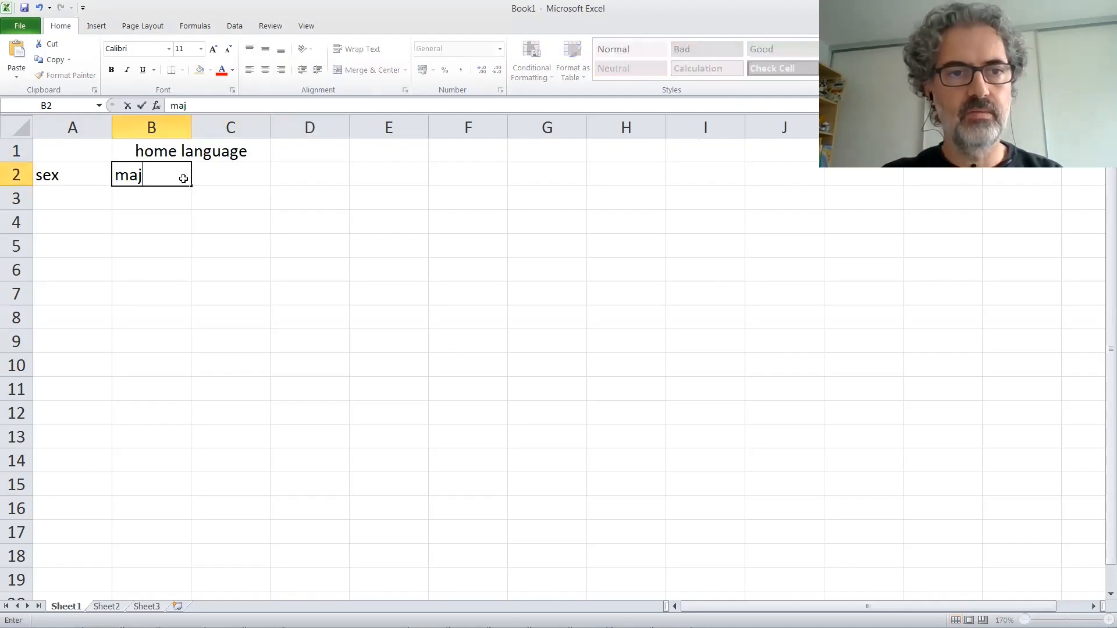
pyautogui.press('Tab')
pyautogui.write('min')
# Step: Right-align the maj and min headers together with the count cells beneath them, range B2:C4
pyautogui.click(183, 179)
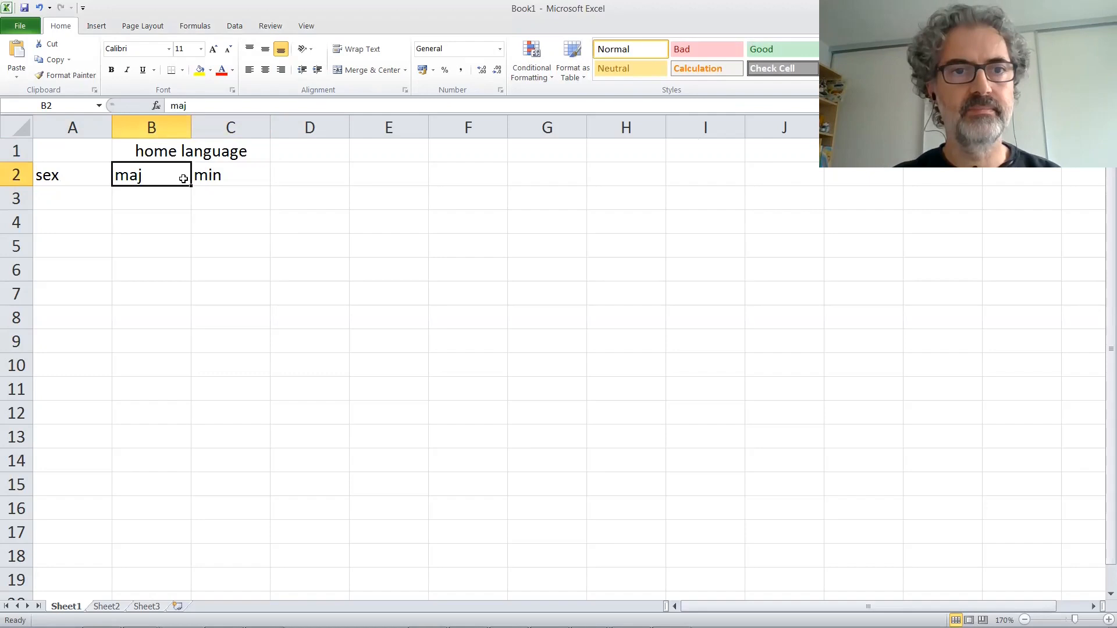
pyautogui.hotkey('shift', 'Right')
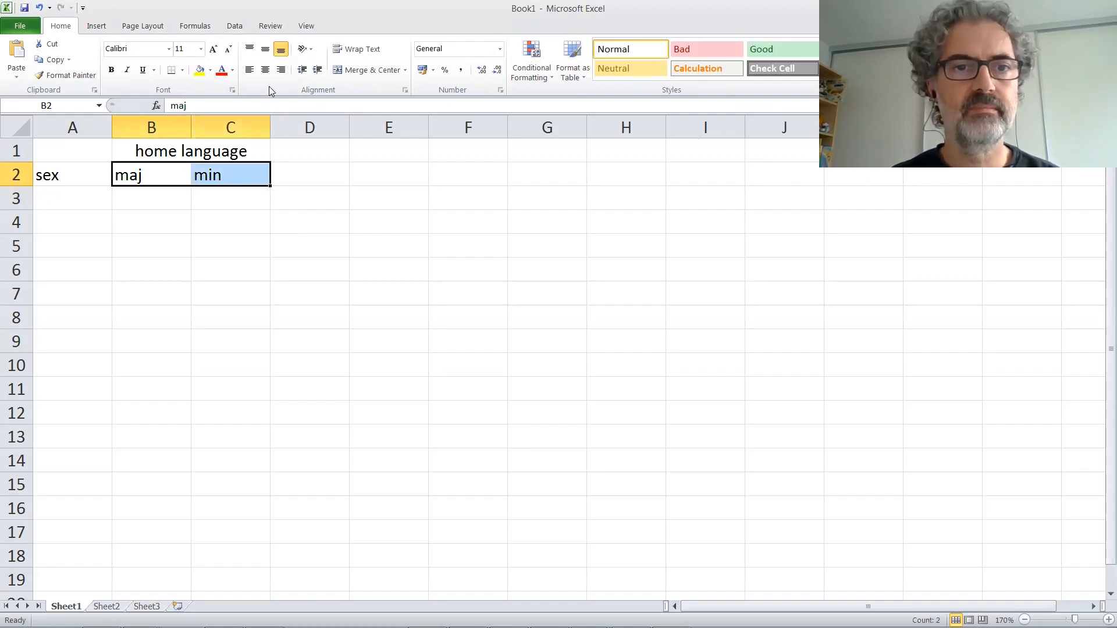
pyautogui.click(281, 70)
pyautogui.hotkey('shift', 'Down')
# Step: Label the table rows "M" in cell A3 and "F" in cell A4
pyautogui.click(78, 195)
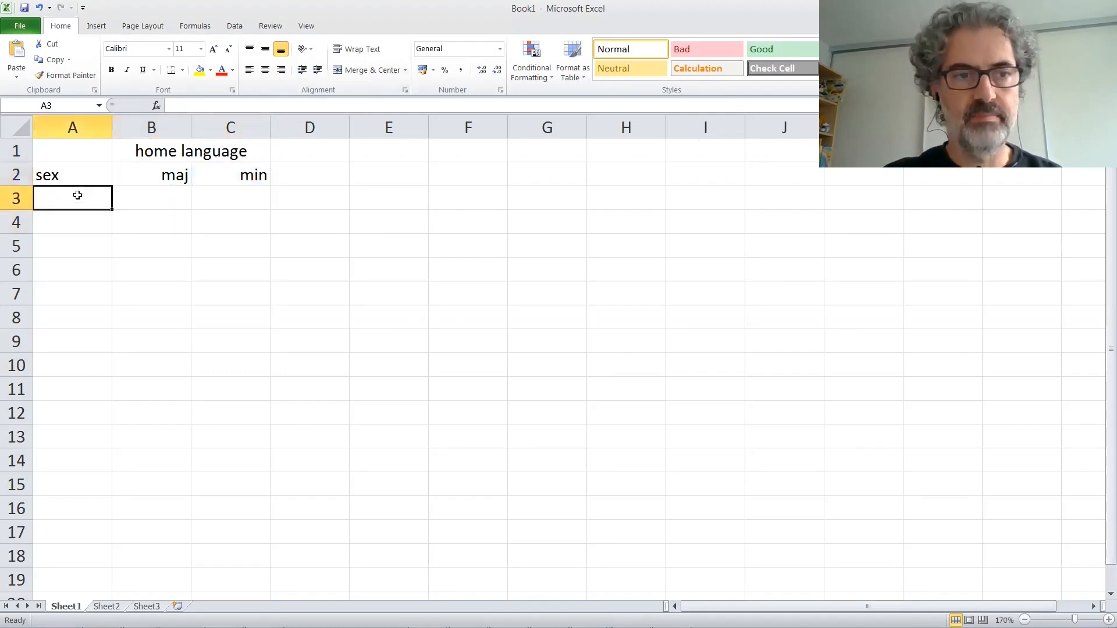
pyautogui.write('M')
pyautogui.press('Return')
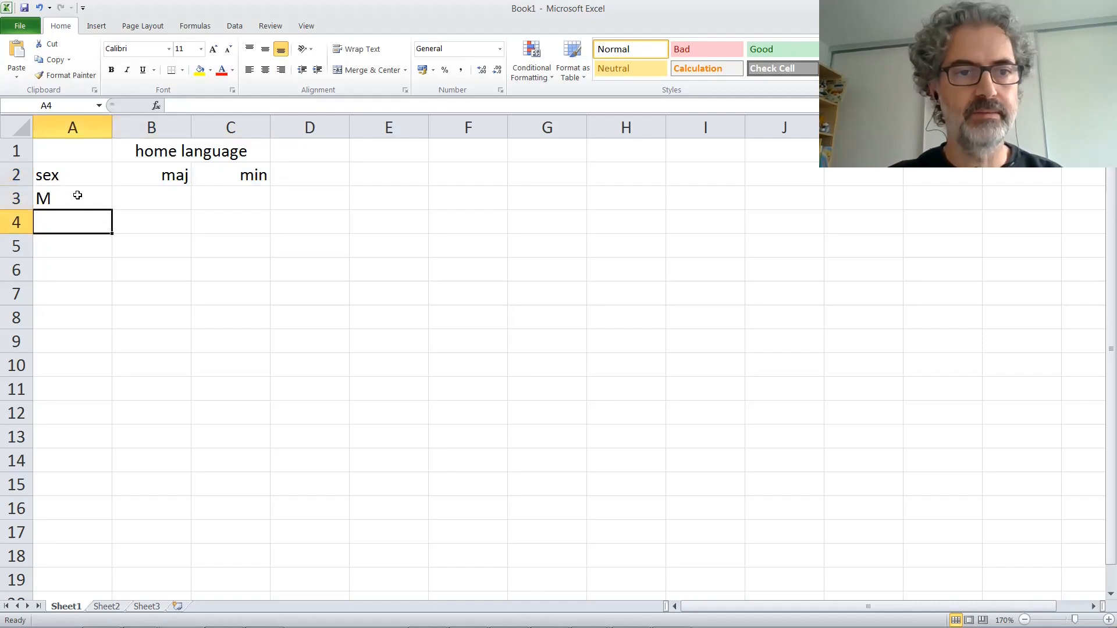
pyautogui.write('F')
pyautogui.press('Tab')
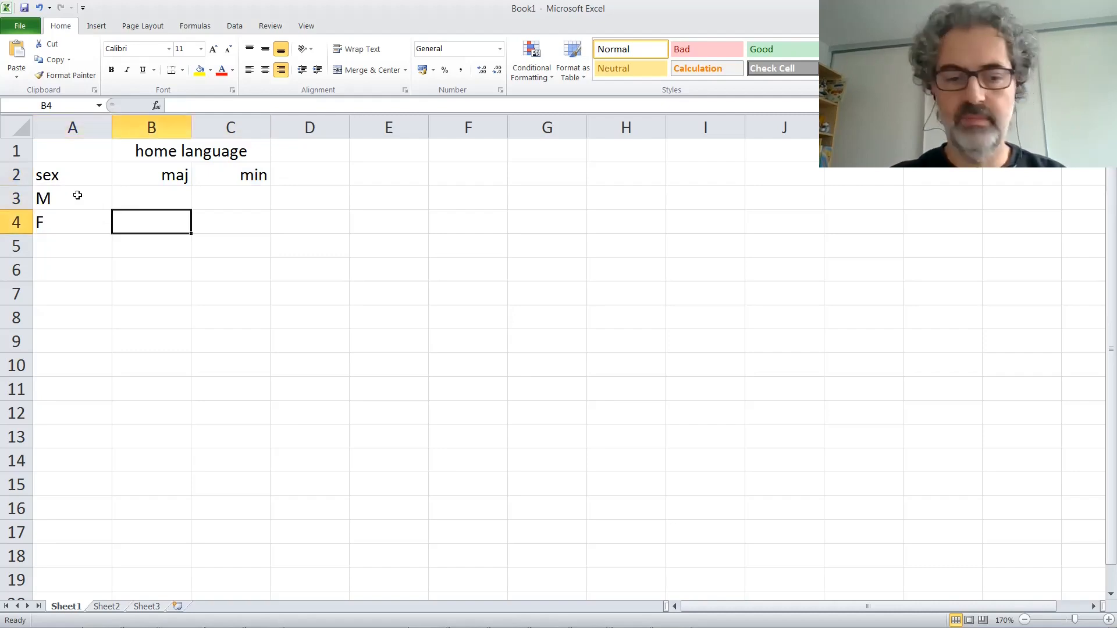
# Step: Fill in the counts: 24 maj and 1 min for row F, 15 maj and 7 min for row M
pyautogui.write('24')
pyautogui.press('Tab')
pyautogui.write('1')
pyautogui.press('Up')
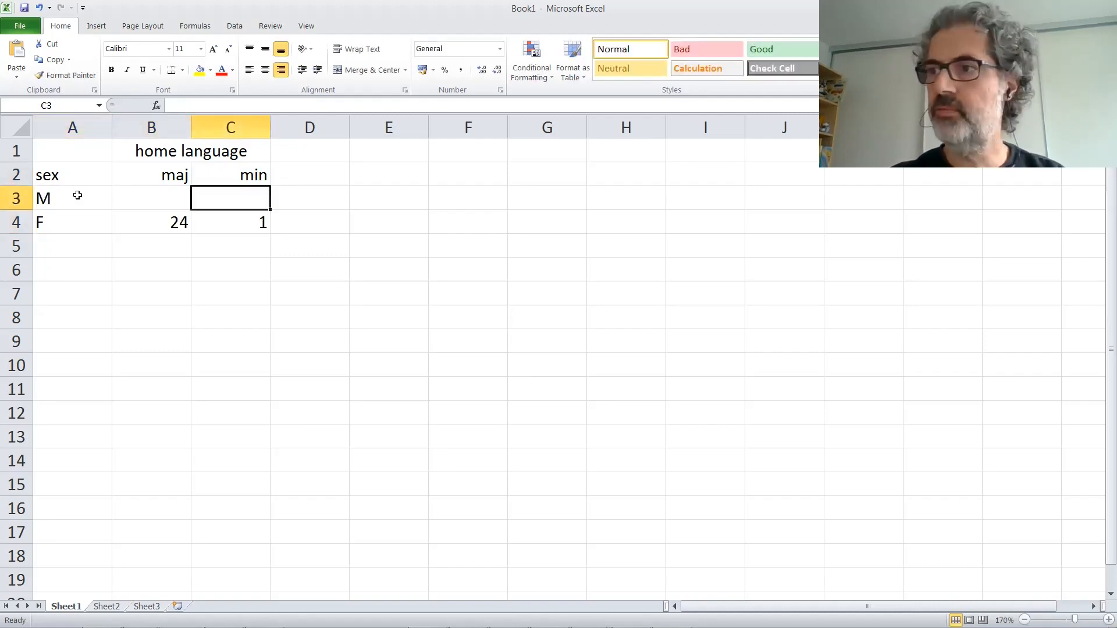
pyautogui.press('Left')
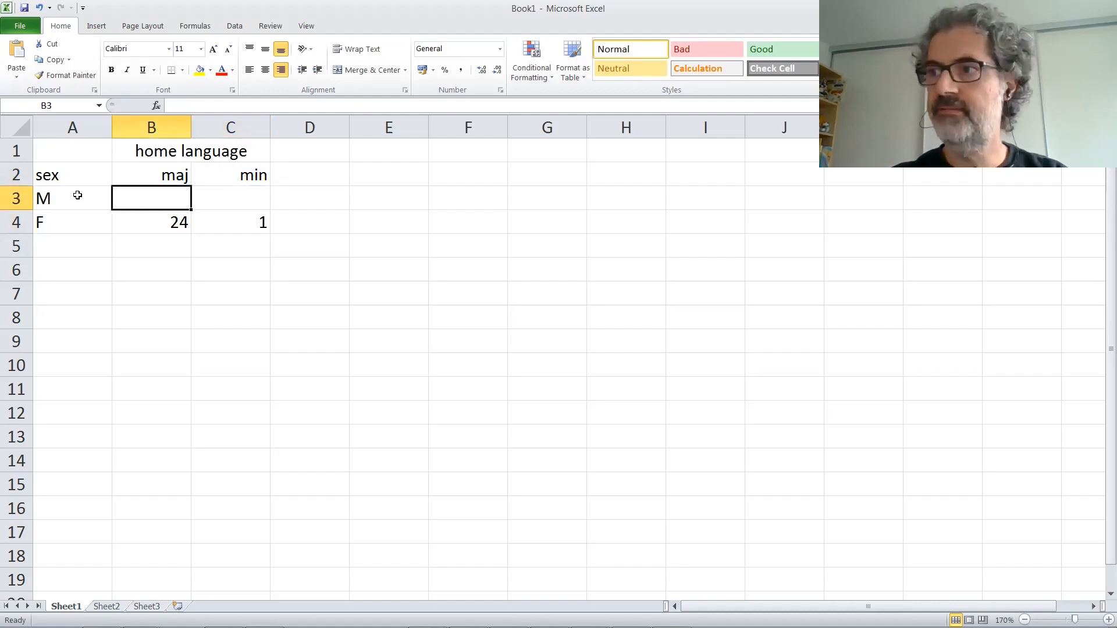
pyautogui.write('15')
pyautogui.press('Tab')
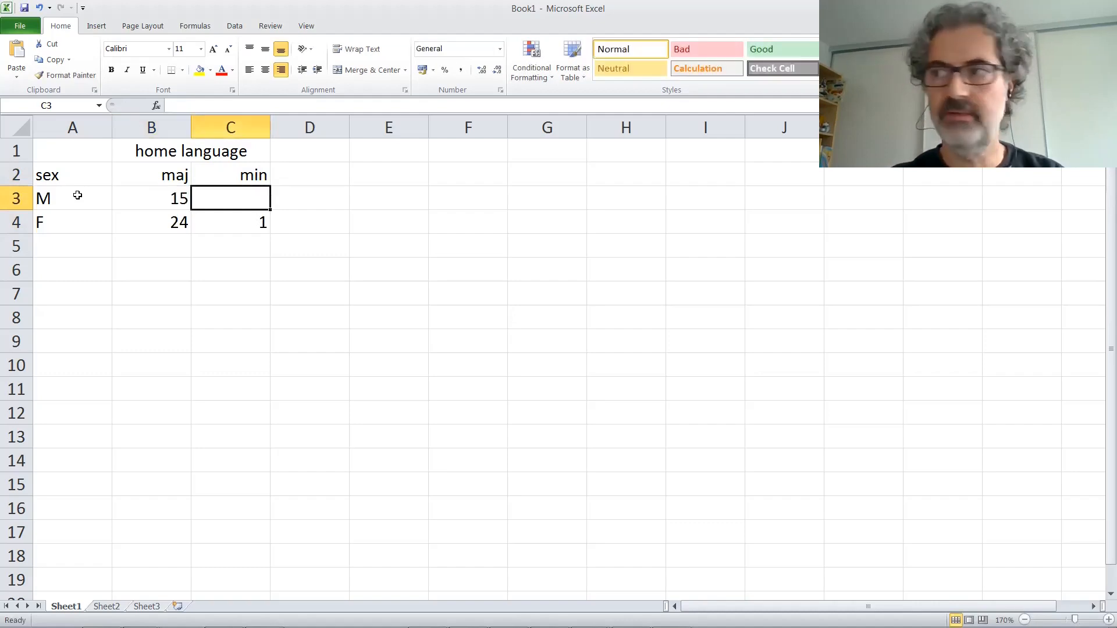
pyautogui.write('7')
pyautogui.press('Down')
pyautogui.press('Down')
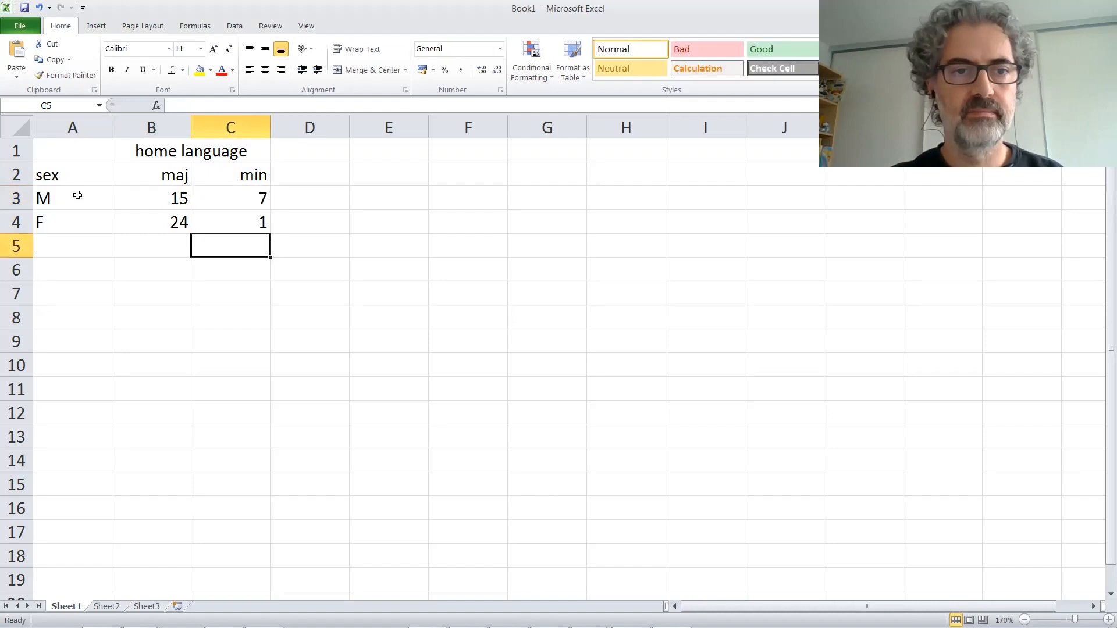
pyautogui.press('Down')
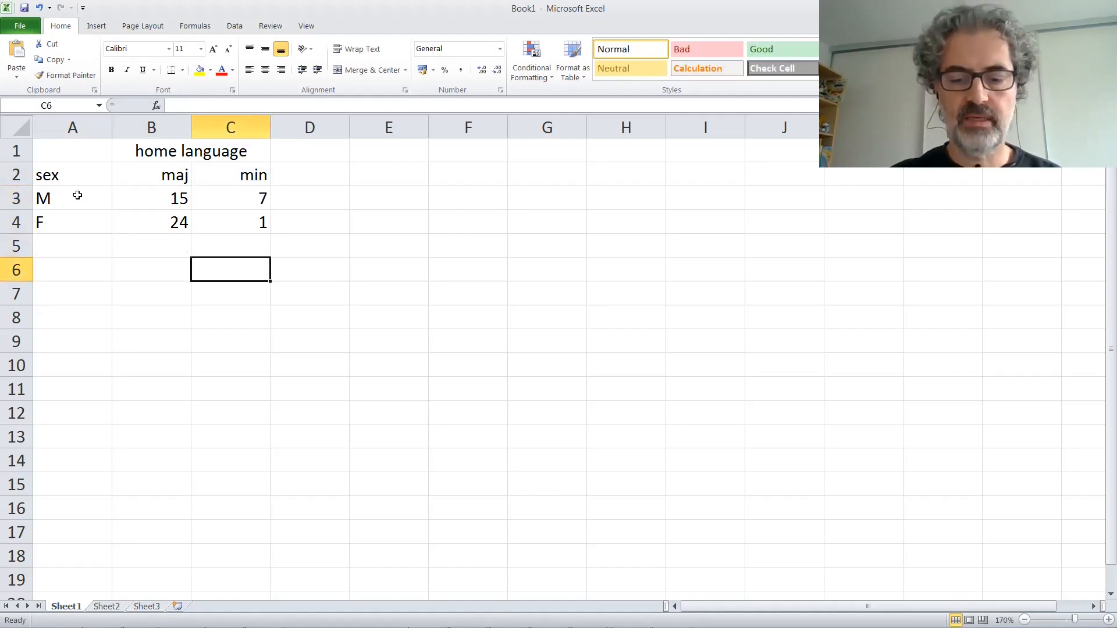
# Step: Compute the row M total in D3 with a SUM of B3:C3 and copy the formula down to D4
pyautogui.press('Up')
pyautogui.press('Up')
pyautogui.press('Up')
pyautogui.press('Right')
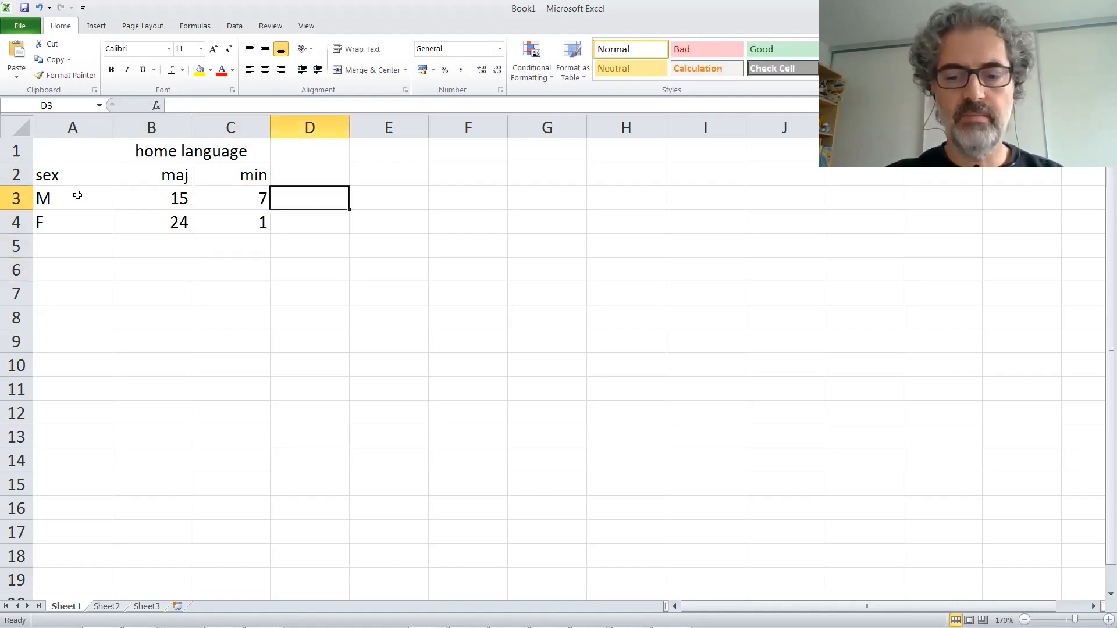
pyautogui.write('=s')
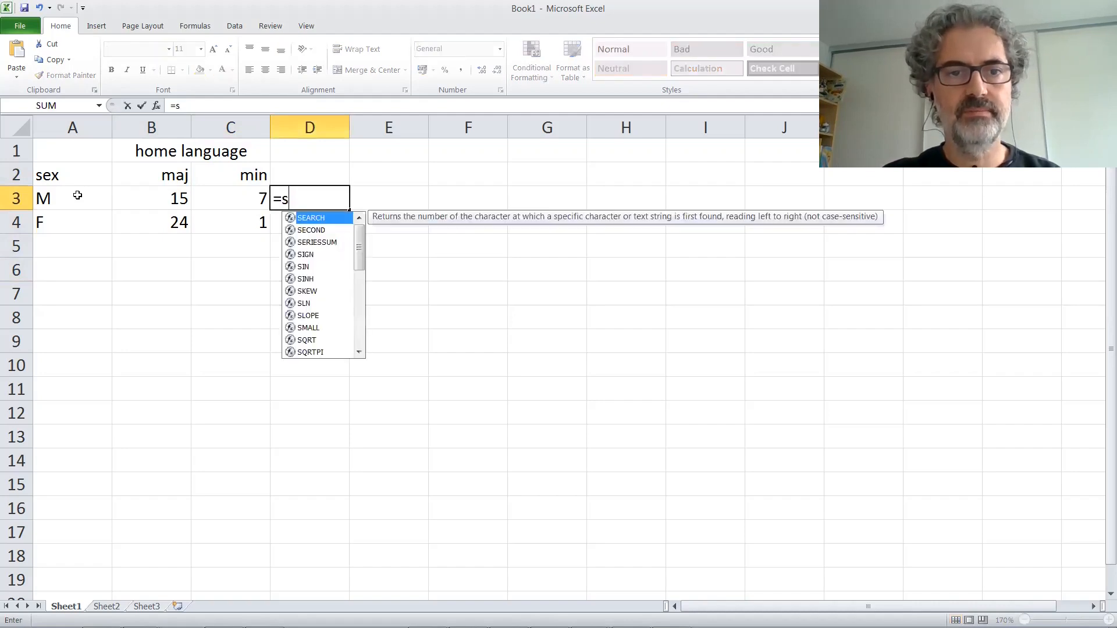
pyautogui.write('um(')
pyautogui.moveTo(143, 196); pyautogui.dragTo(209, 197)
pyautogui.write('(')
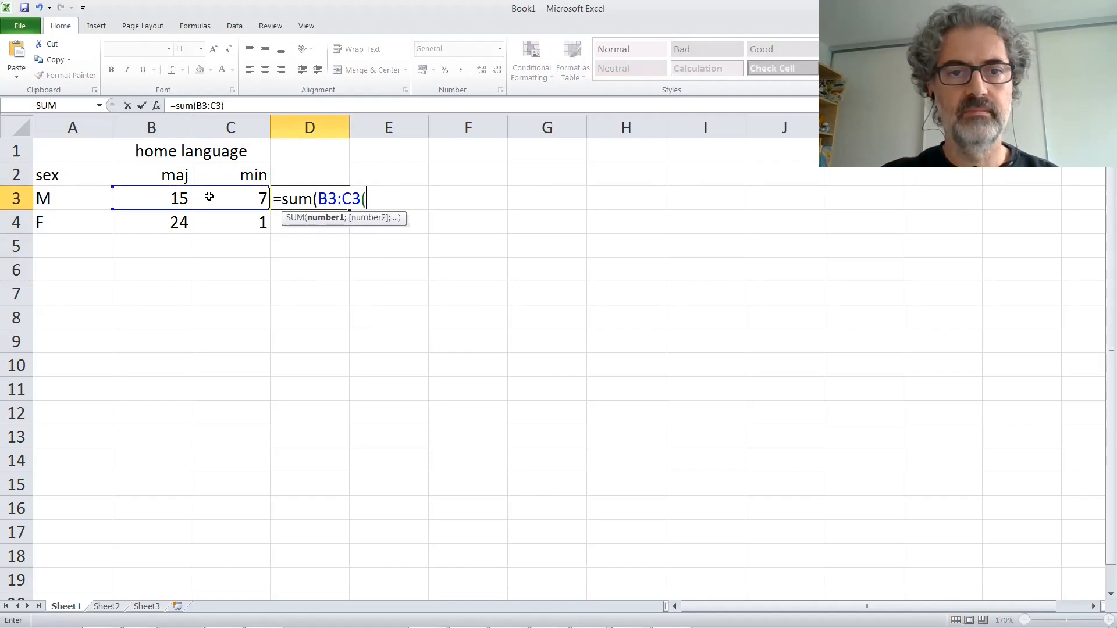
pyautogui.press('BackSpace')
pyautogui.press('Return')
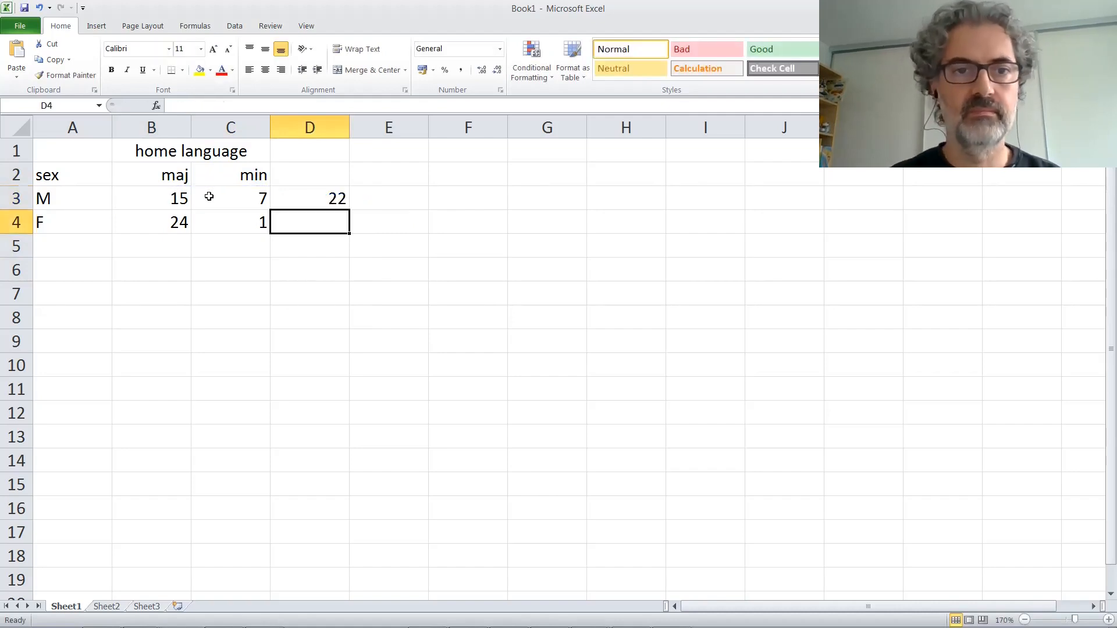
pyautogui.click(338, 196)
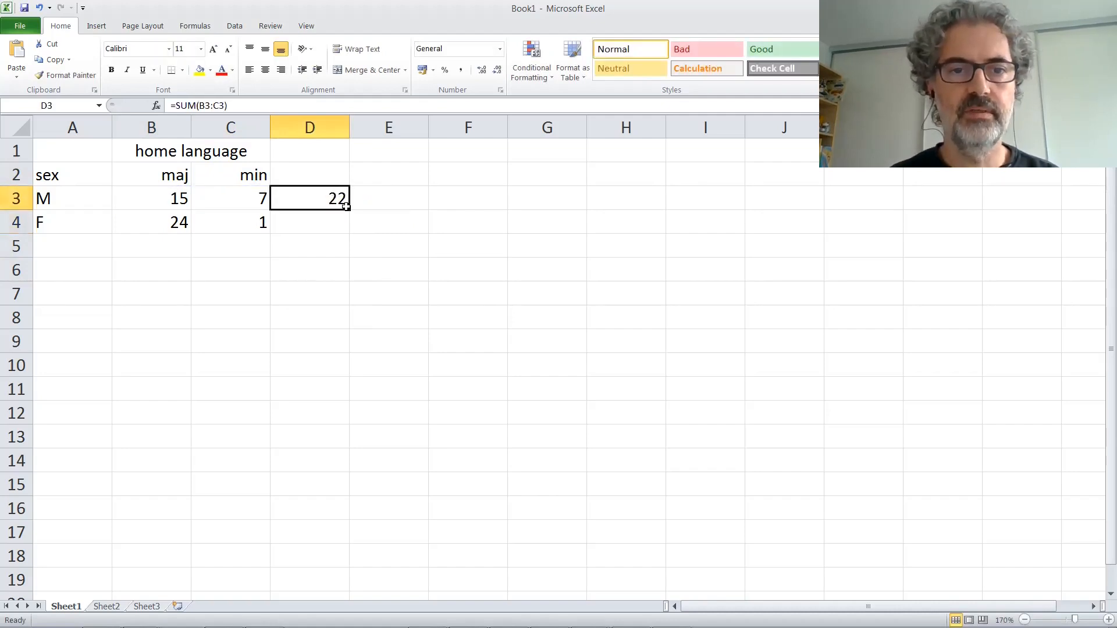
pyautogui.moveTo(349, 215); pyautogui.dragTo(349, 234)
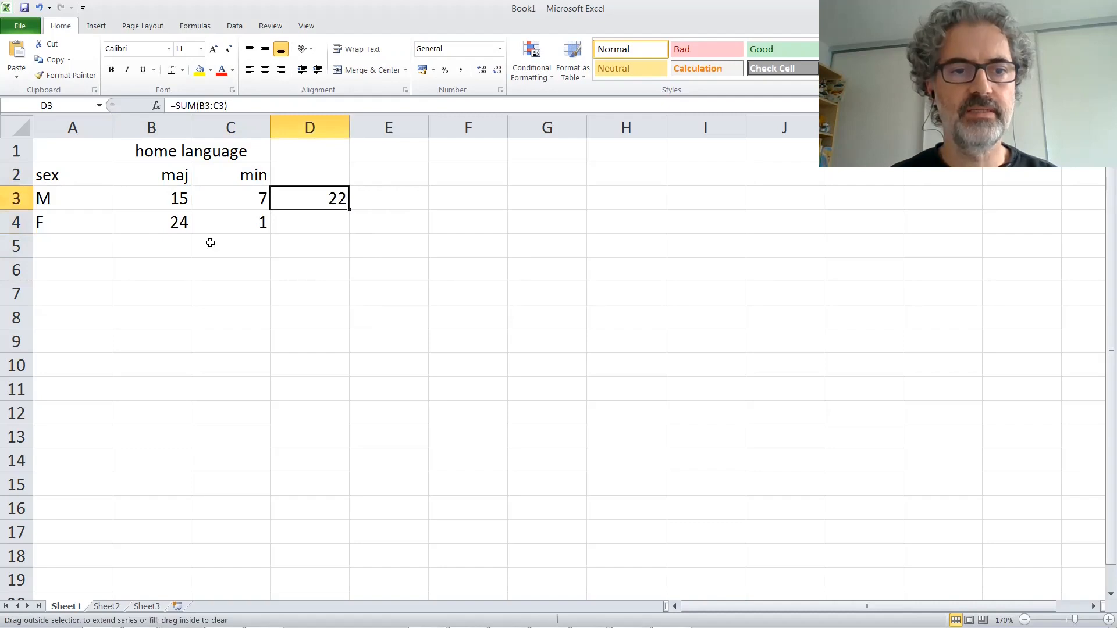
# Step: Compute the maj column total in B5 with a SUM of B3:B4 and copy the formula across to D5
pyautogui.click(170, 245)
pyautogui.write('=')
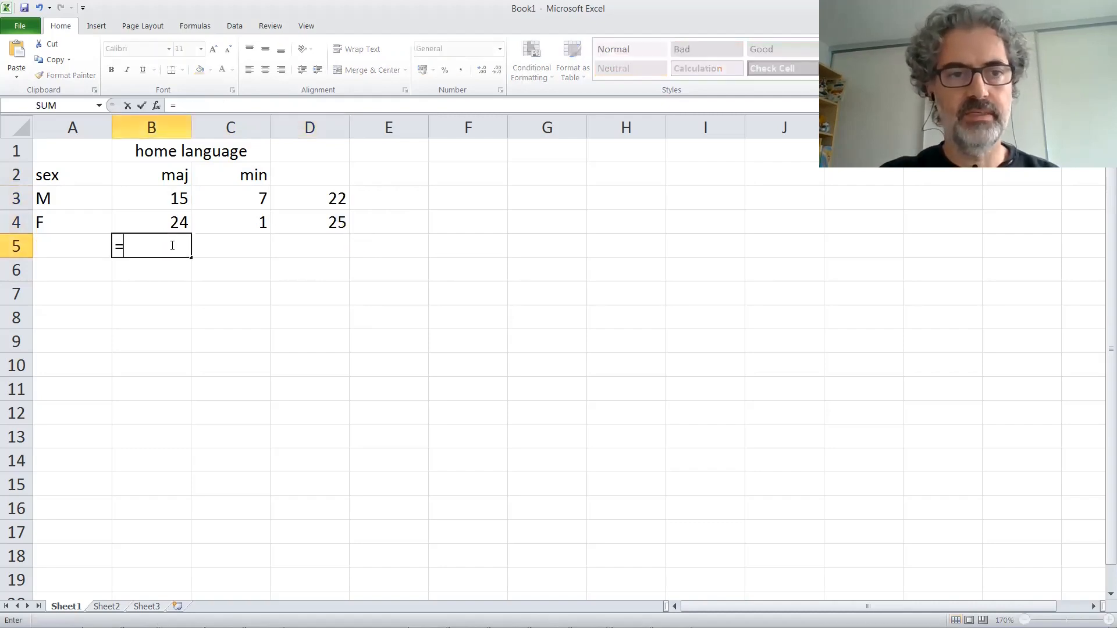
pyautogui.write('sum')
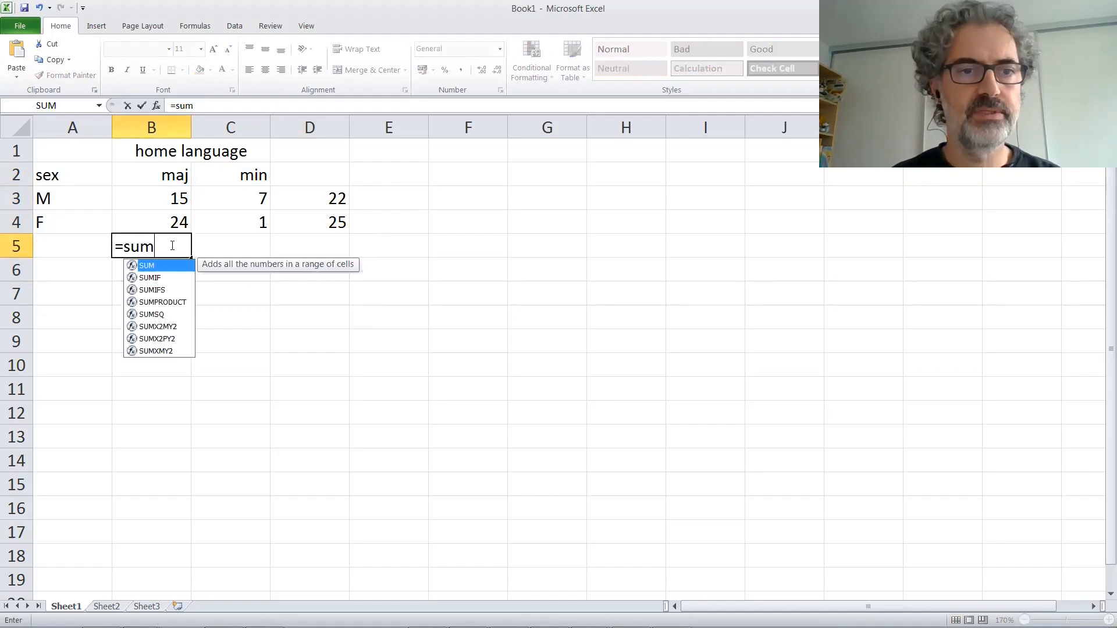
pyautogui.write('(')
pyautogui.moveTo(157, 200); pyautogui.dragTo(156, 215)
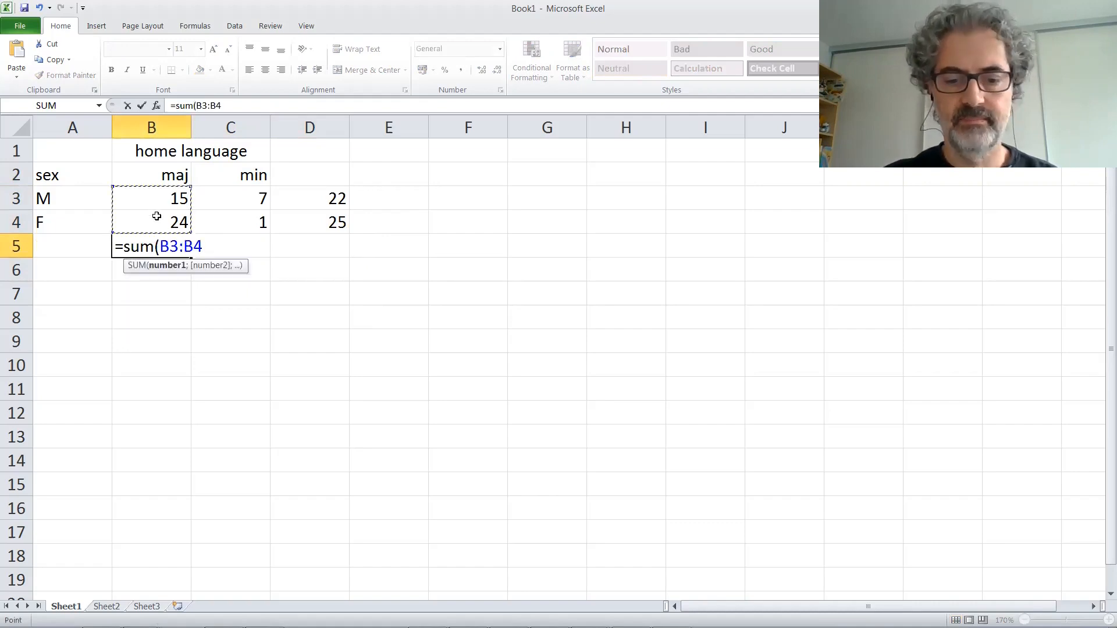
pyautogui.write(')')
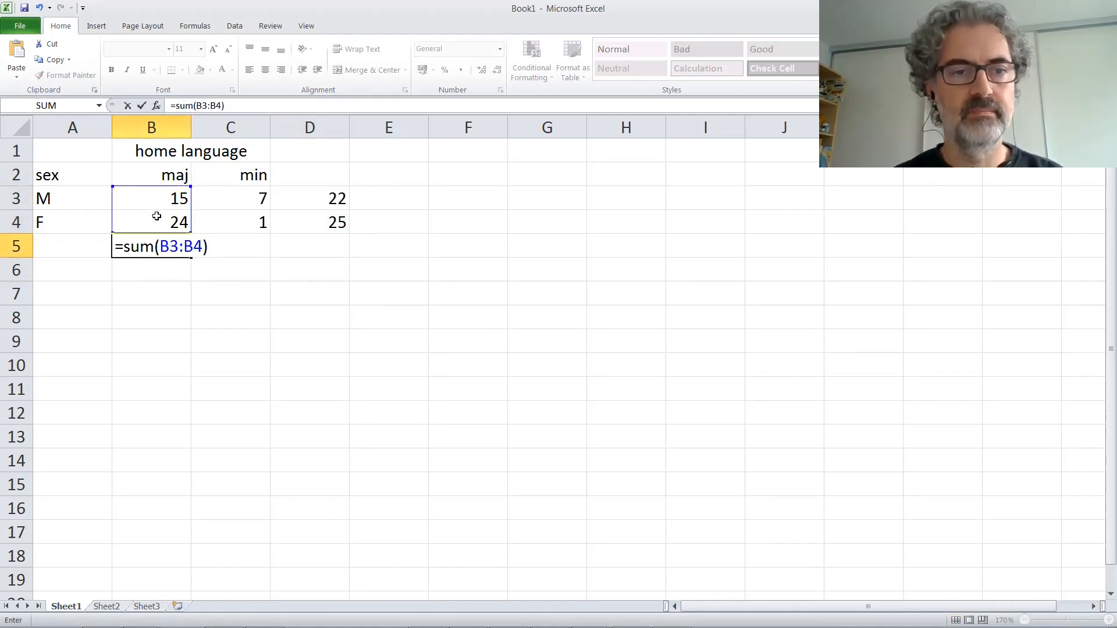
pyautogui.press('Return')
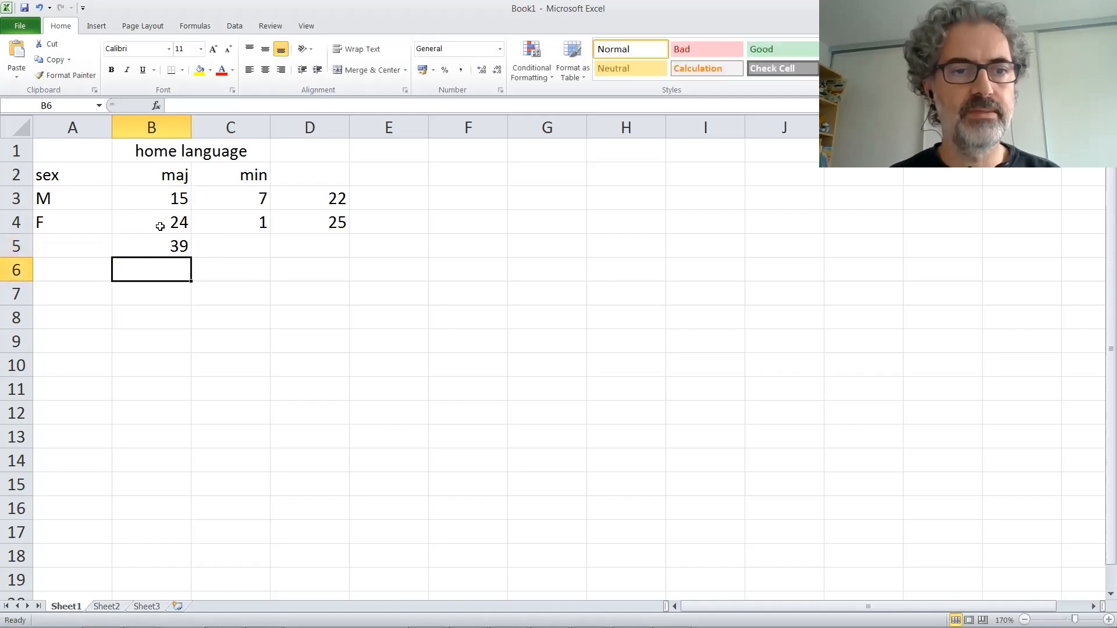
pyautogui.click(174, 246)
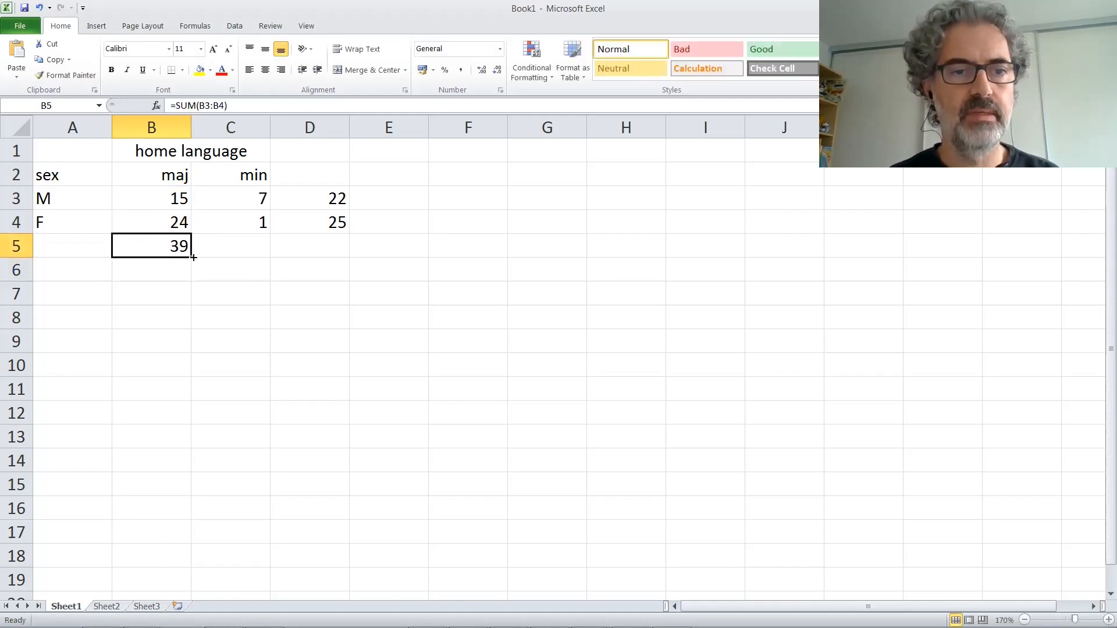
pyautogui.moveTo(193, 257); pyautogui.dragTo(351, 255)
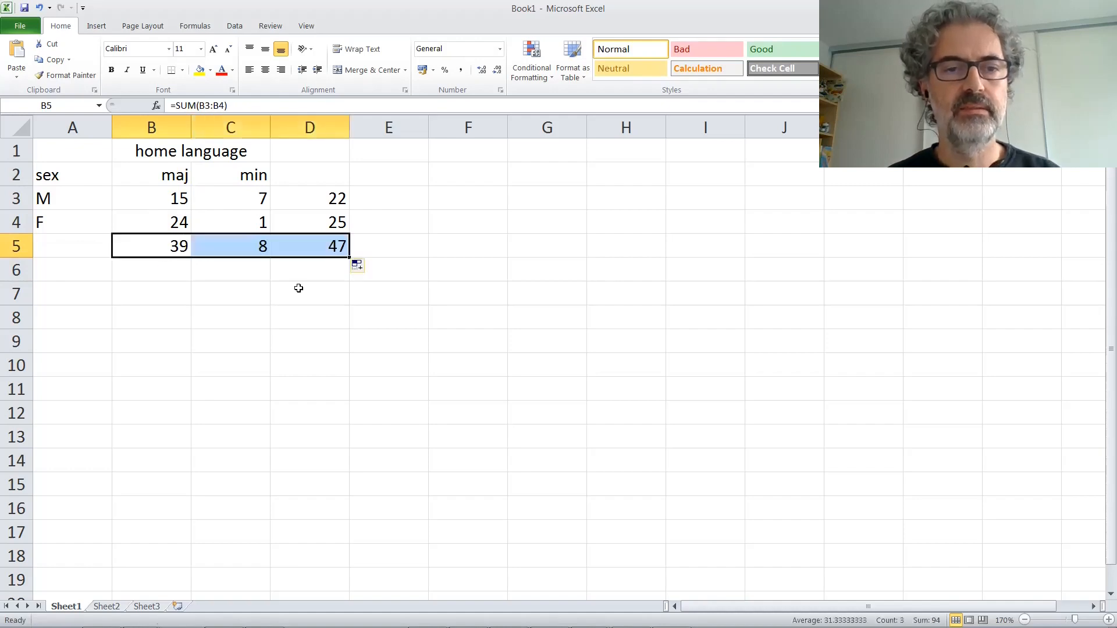
# Step: Examine the cell range referenced by the column total formula in B5
pyautogui.click(166, 247)
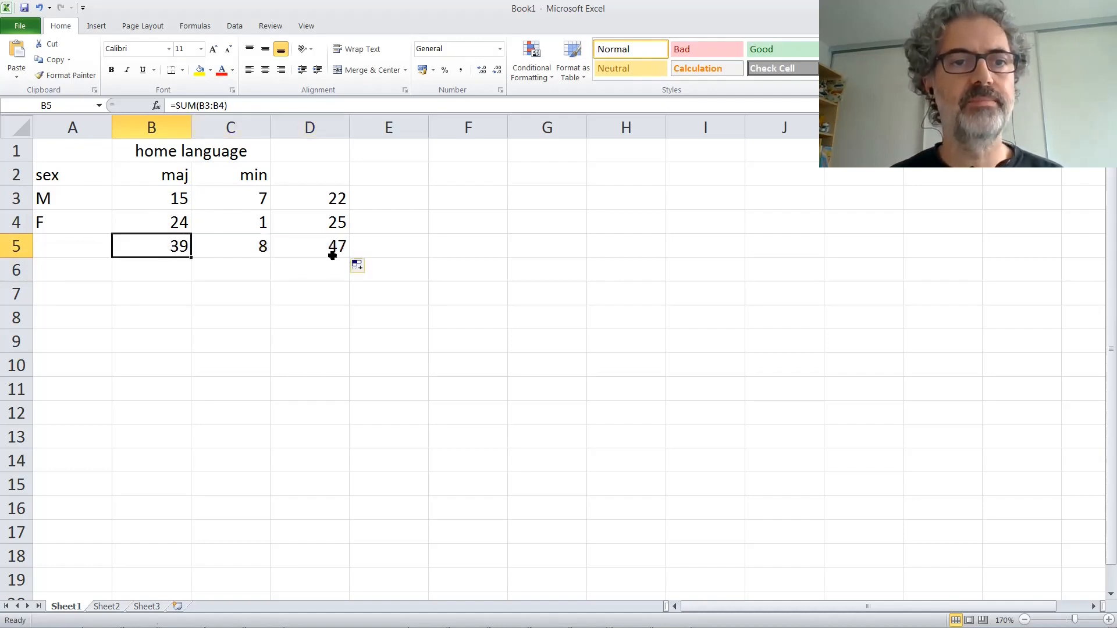
pyautogui.click(212, 106)
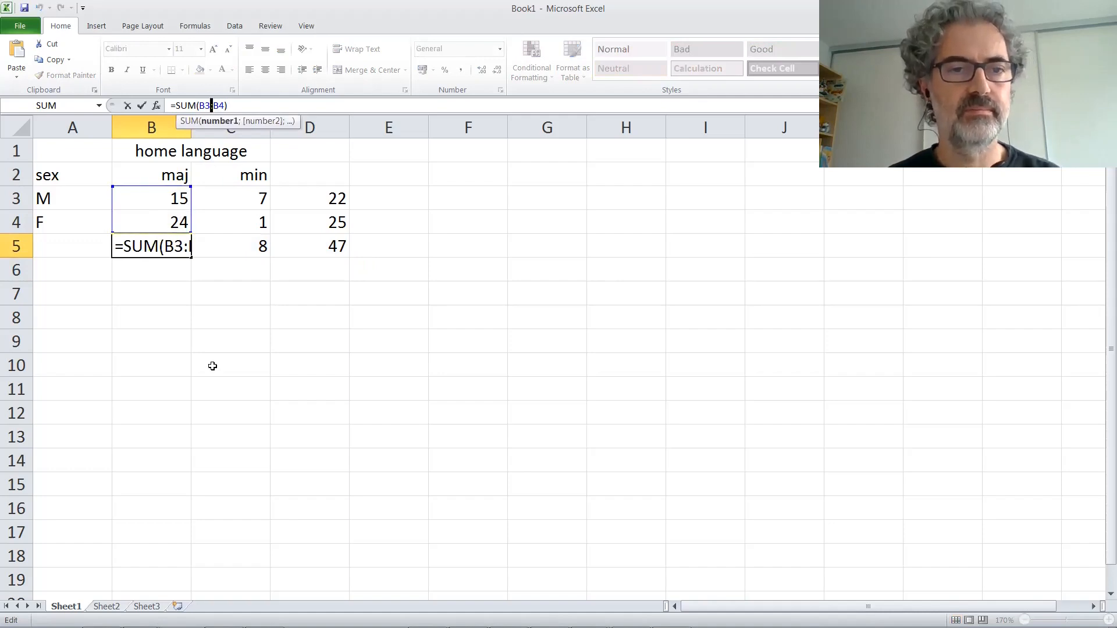
pyautogui.hotkey('ctrl', 'Return')
# Step: Start a formula in B7 that multiplies the M row total by the maj column total and divides by the grand total, D3*B5/D5
pyautogui.click(169, 292)
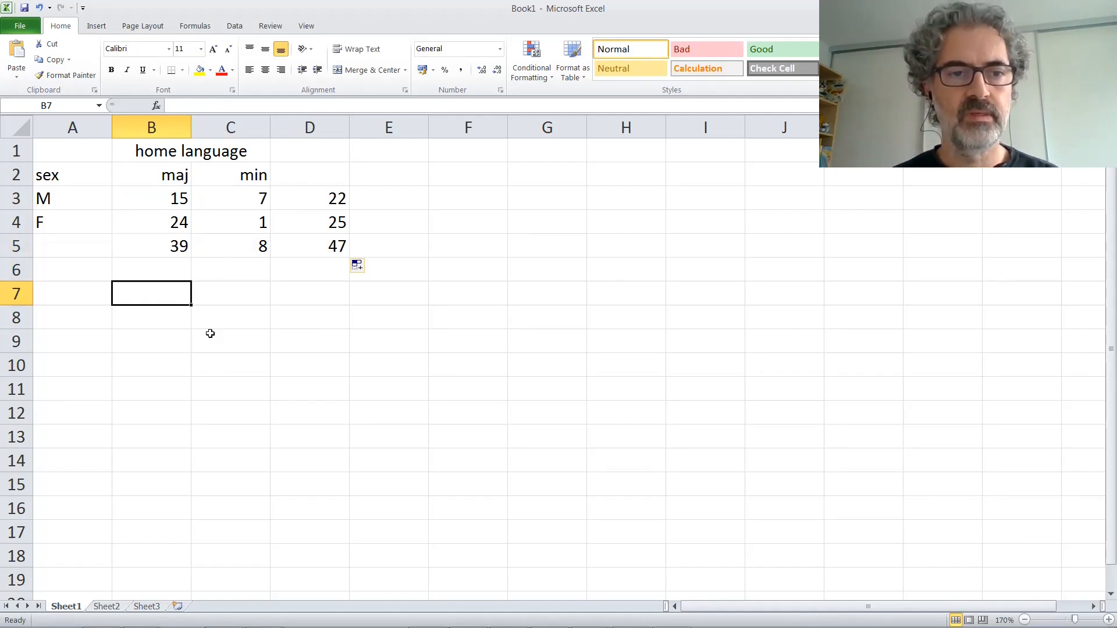
pyautogui.click(163, 196)
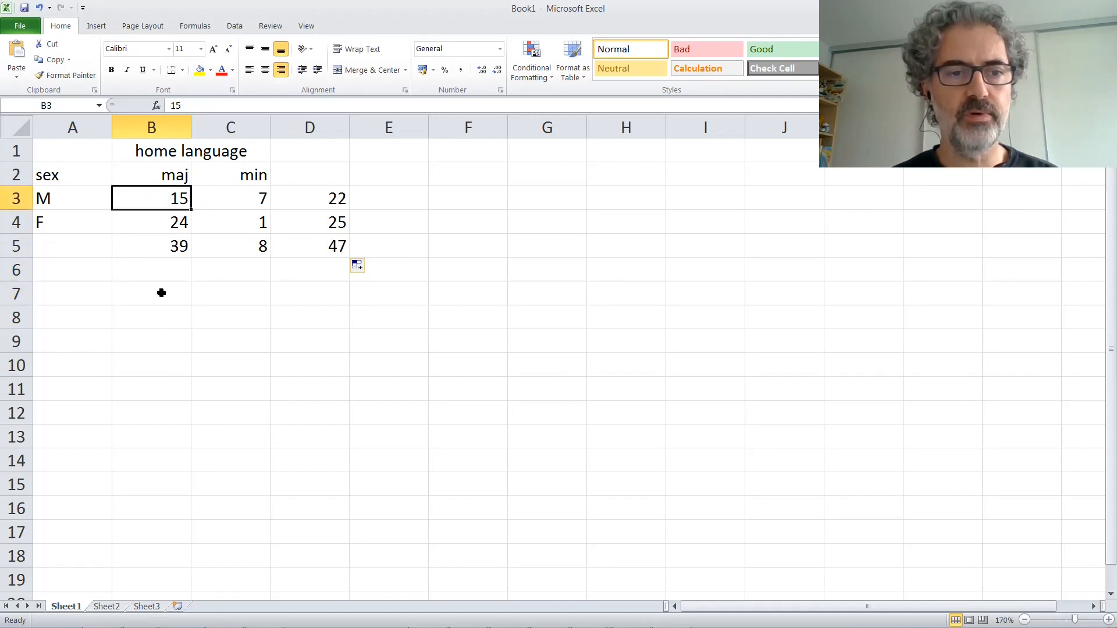
pyautogui.click(161, 292)
pyautogui.write('=')
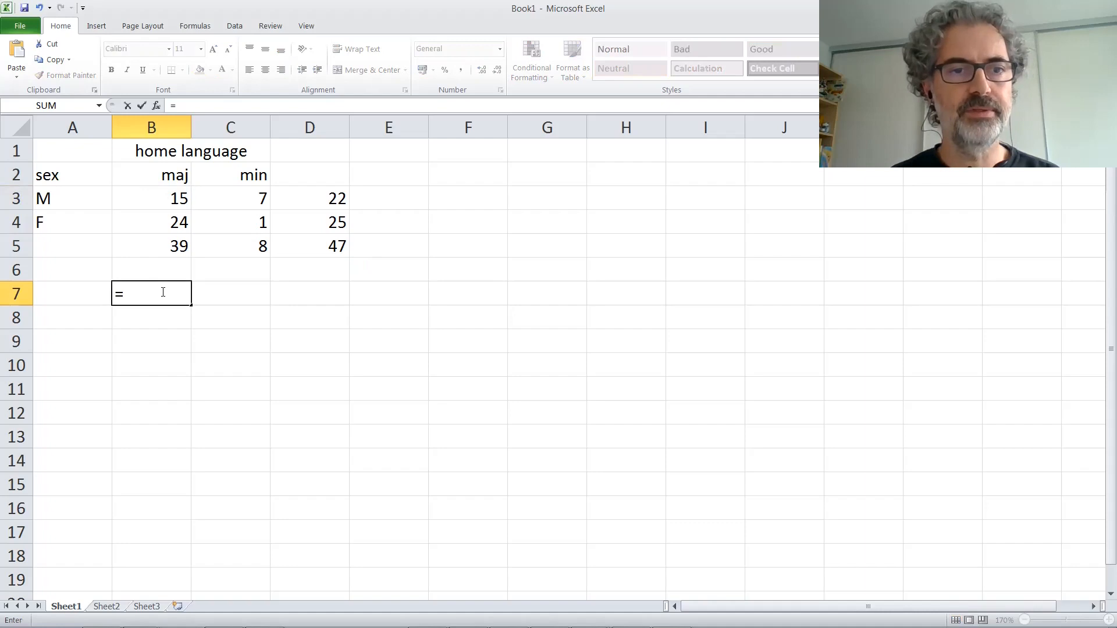
pyautogui.click(335, 197)
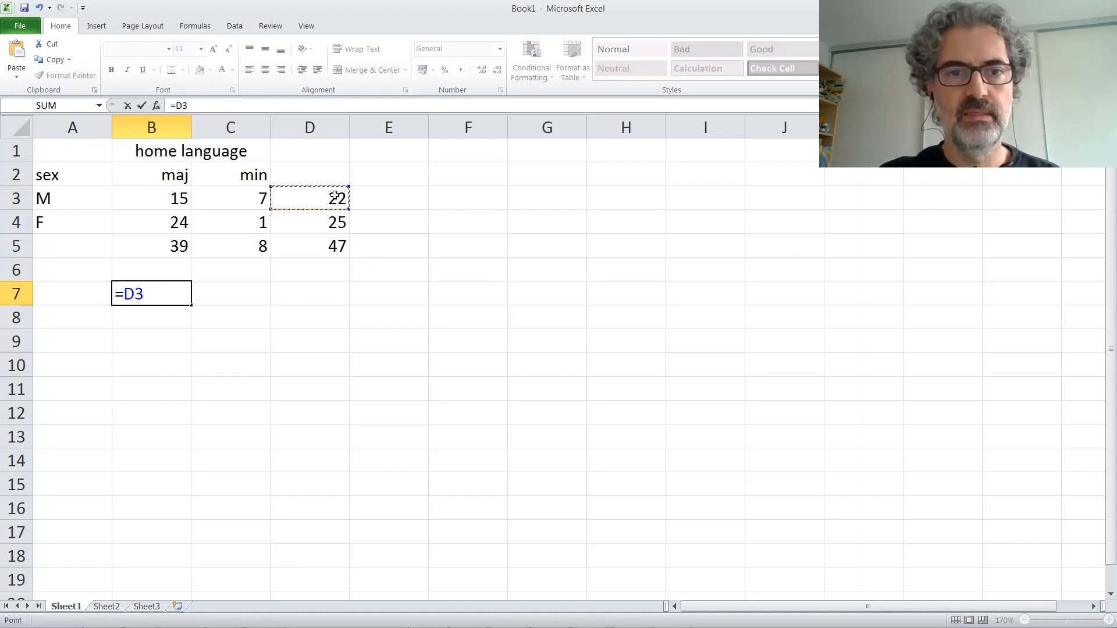
pyautogui.write('*')
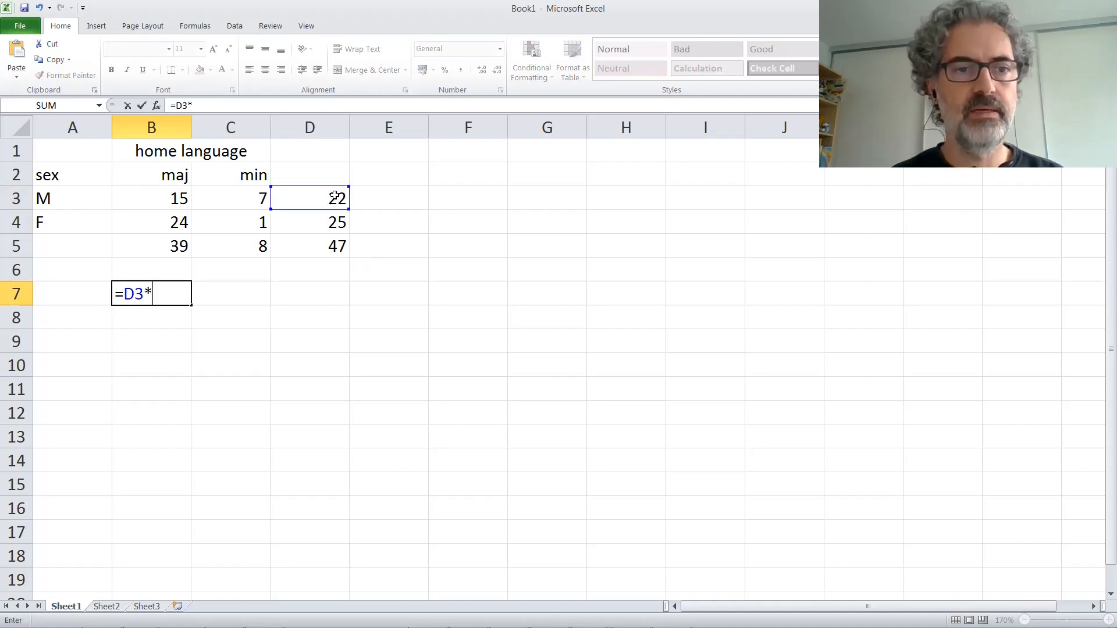
pyautogui.click(149, 239)
pyautogui.write('/')
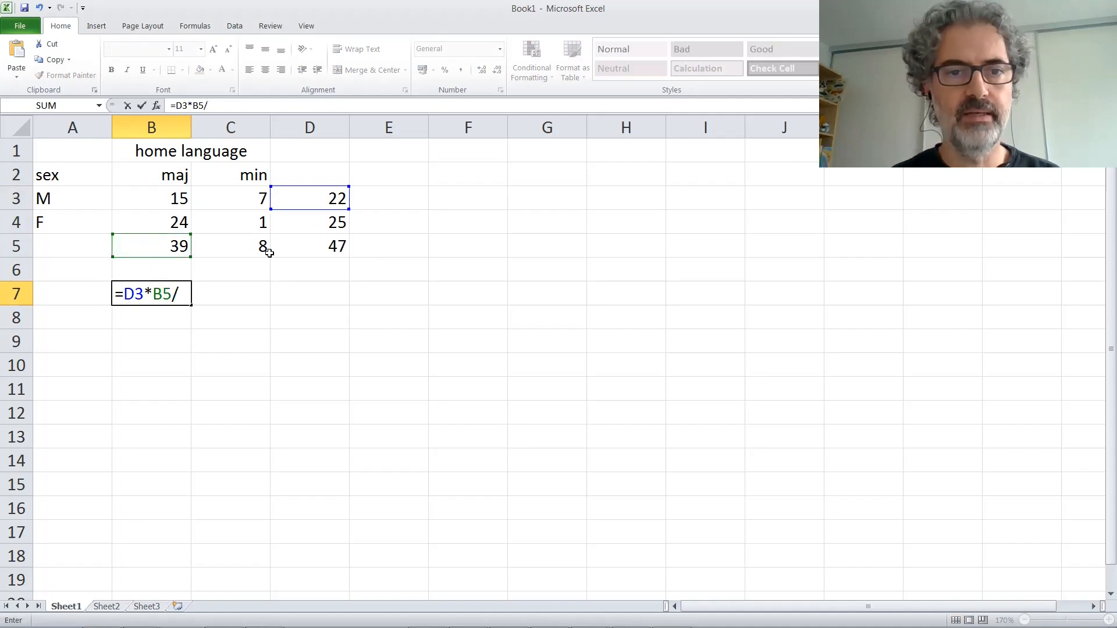
pyautogui.click(316, 246)
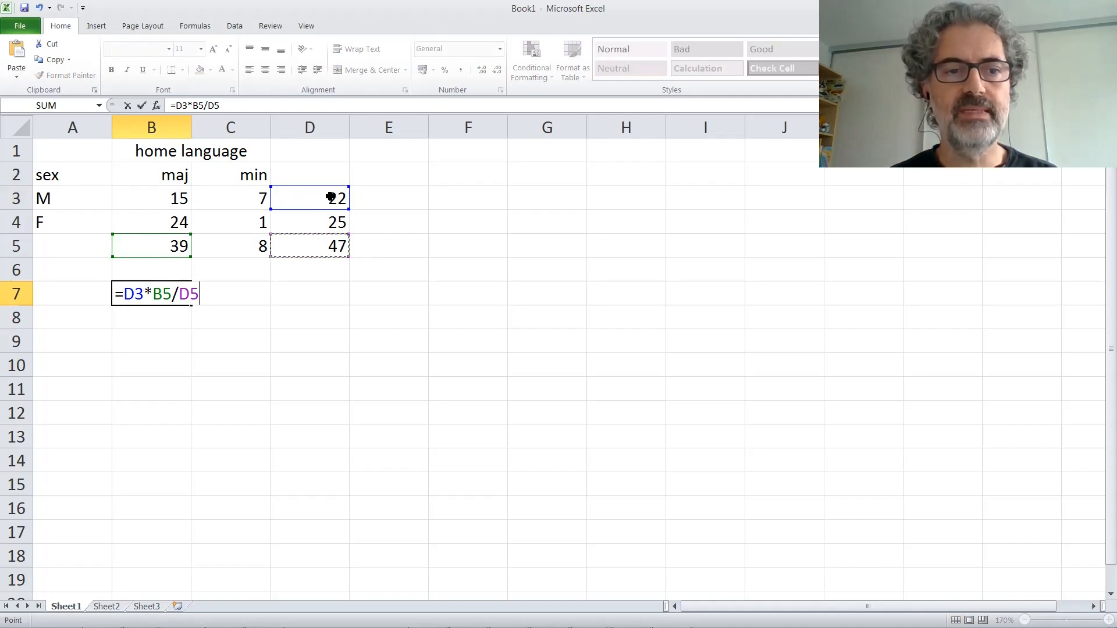
# Step: Fix the references in the B7 formula so that it reads =$D3*B$5/$D$5, and enter it
pyautogui.click(125, 294)
pyautogui.write('$')
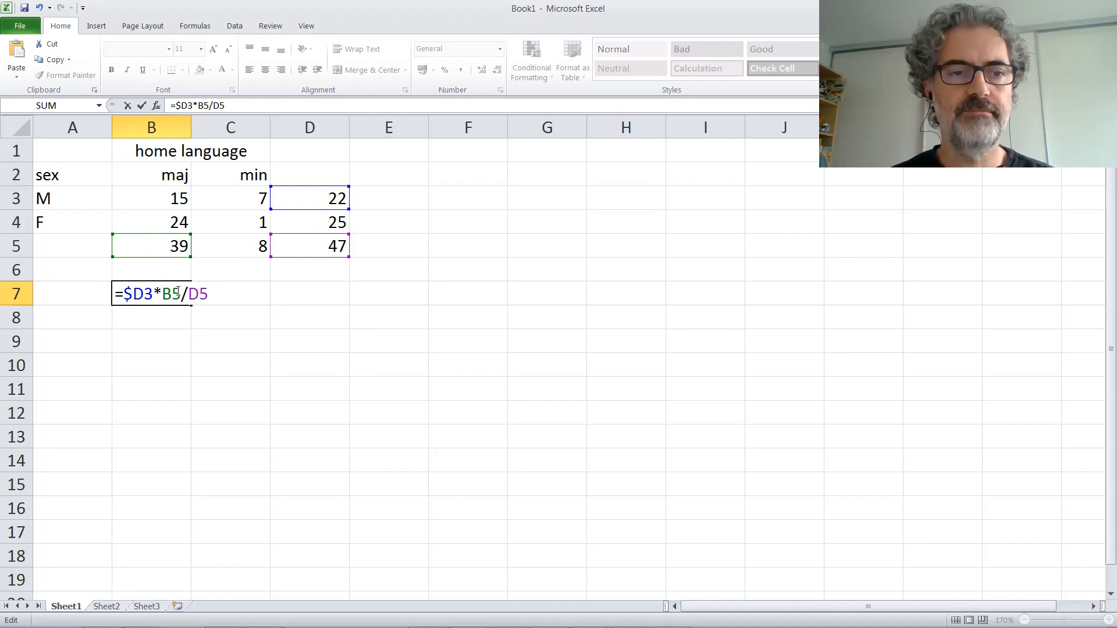
pyautogui.write('$')
pyautogui.click(197, 295)
pyautogui.write('$')
pyautogui.press('Right')
pyautogui.write('$')
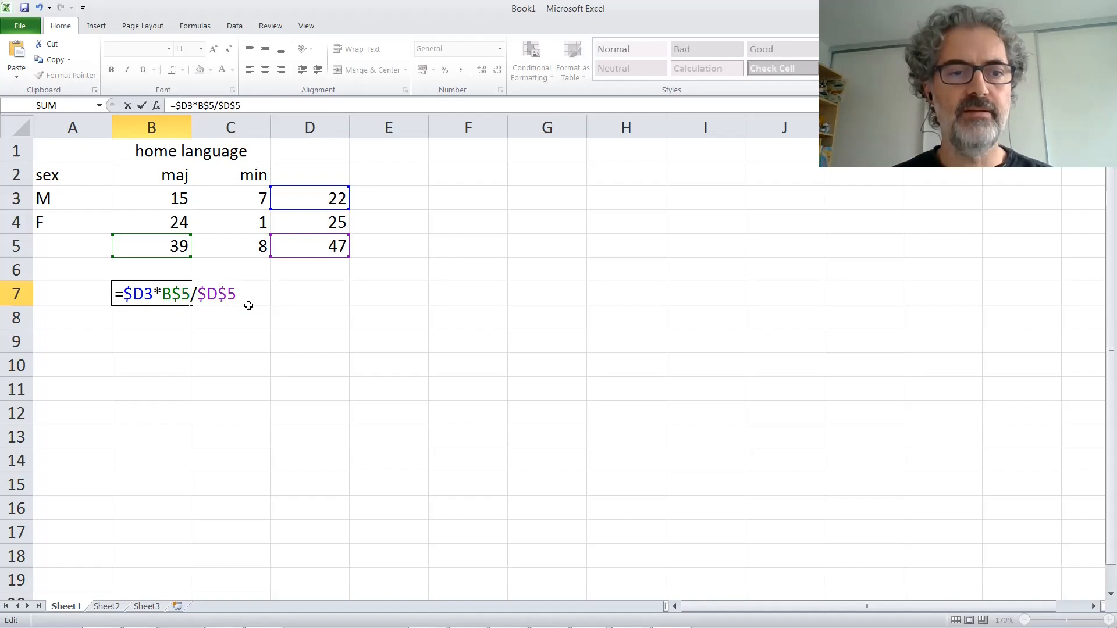
pyautogui.press('Return')
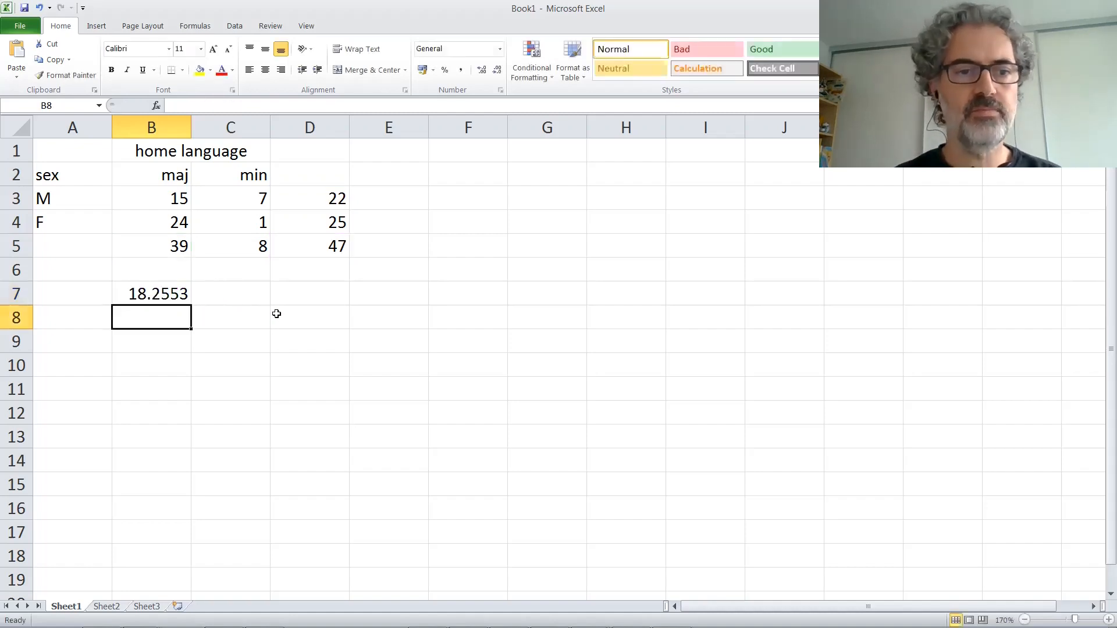
# Step: Copy the B7 formula across to C7, check its references there, and copy both cells down to row 8
pyautogui.click(185, 298)
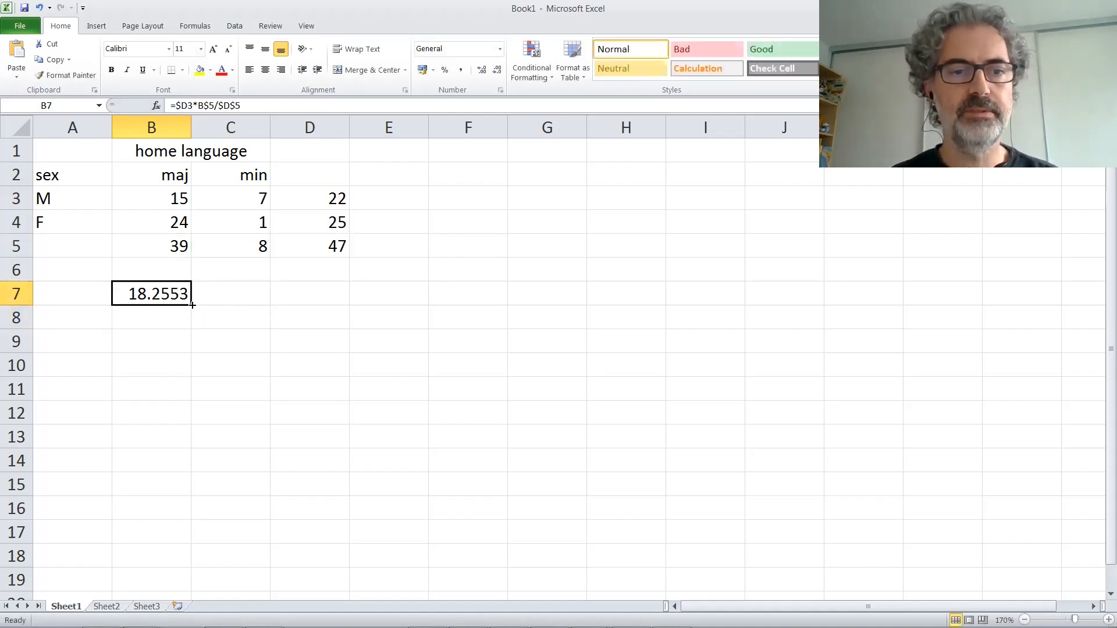
pyautogui.moveTo(259, 304); pyautogui.dragTo(274, 309)
pyautogui.click(237, 293)
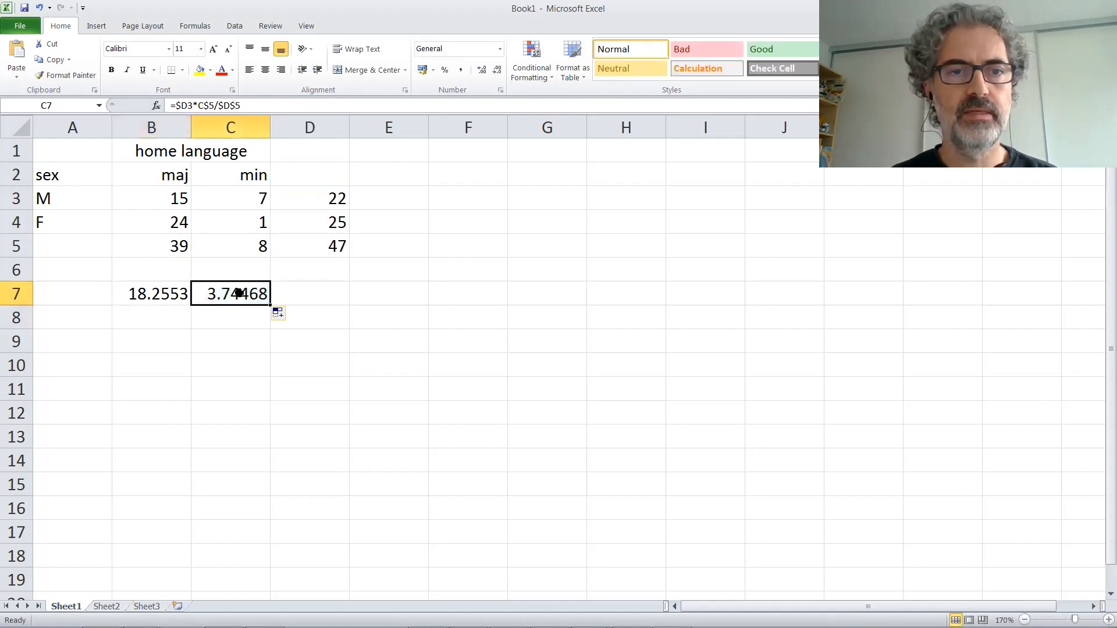
pyautogui.press('F2')
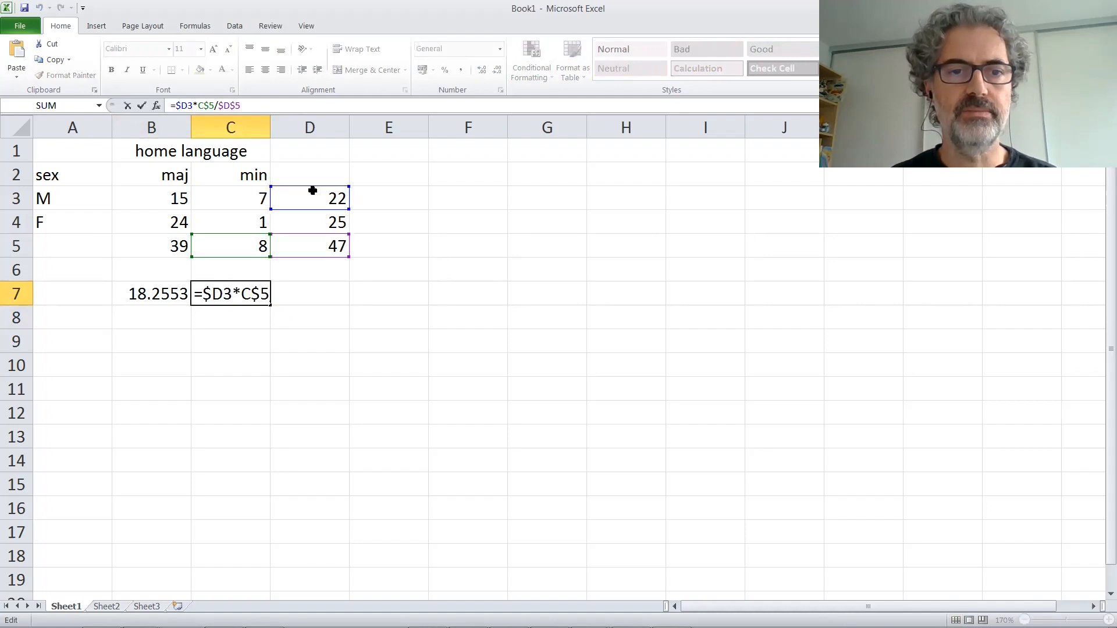
pyautogui.click(147, 300)
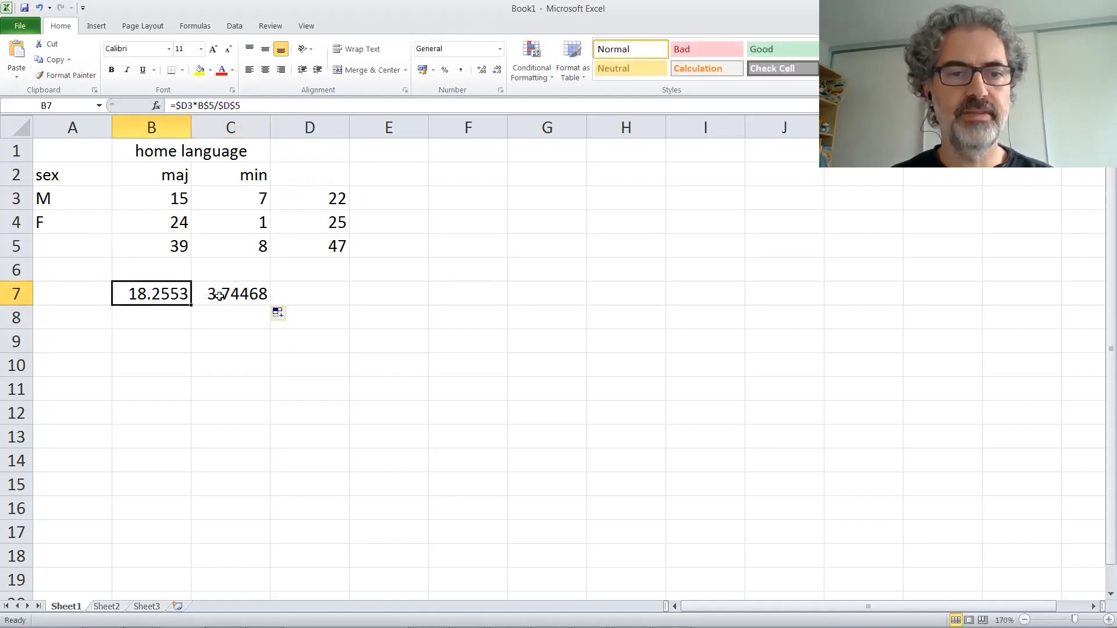
pyautogui.hotkey('shift', 'Right')
pyautogui.moveTo(270, 304); pyautogui.dragTo(271, 329)
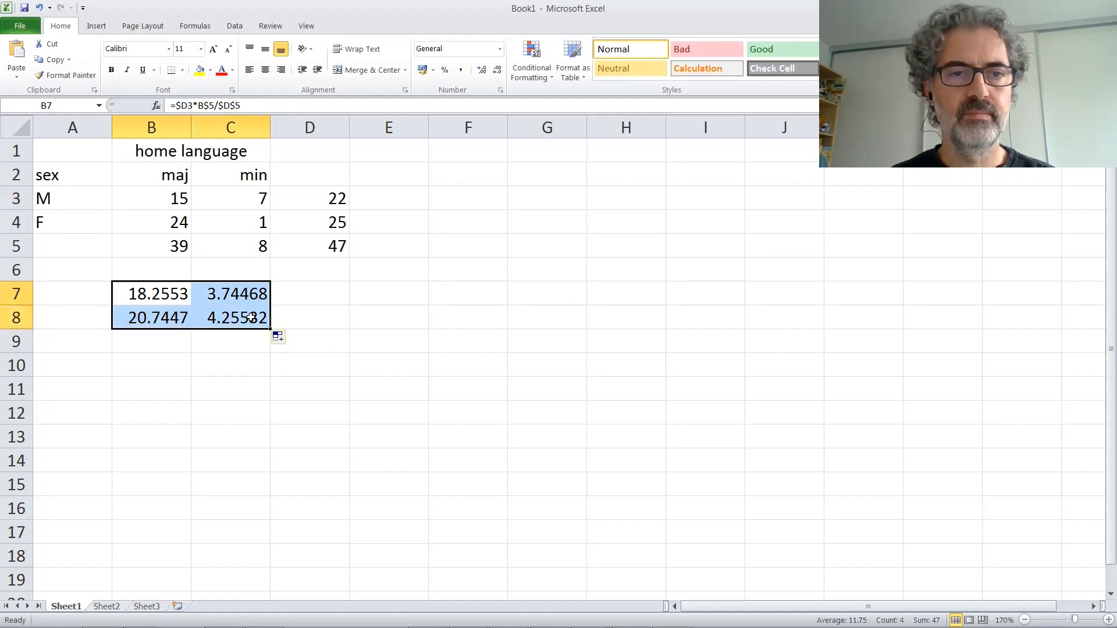
# Step: Examine which cells the copied formula in C8 refers to
pyautogui.click(265, 321)
pyautogui.click(259, 104)
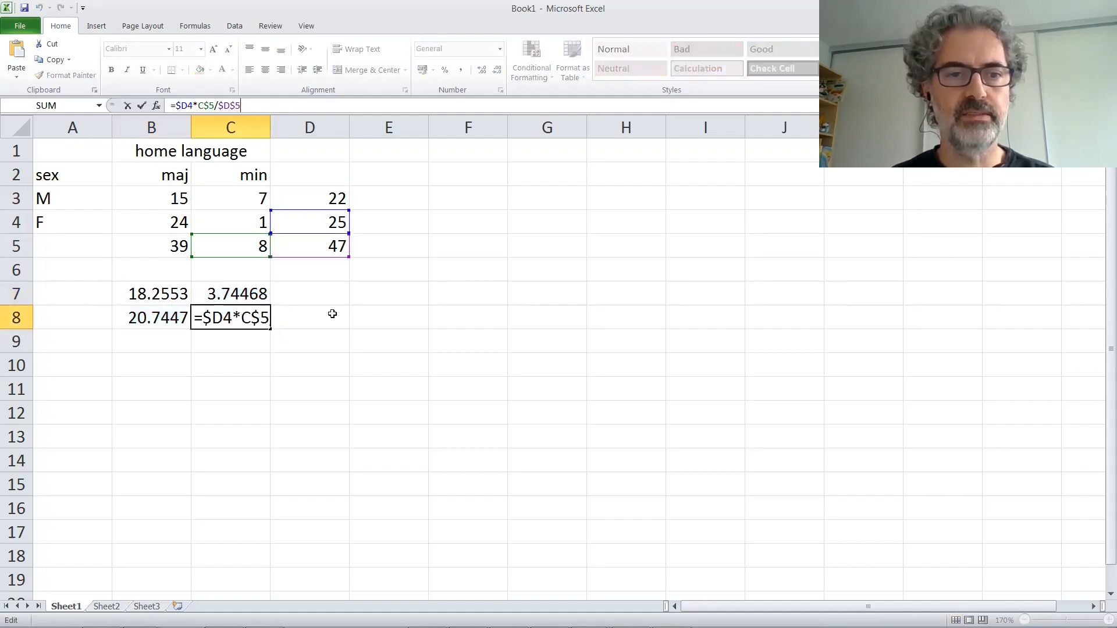
pyautogui.press('Escape')
# Step: Reduce the values in B7:C8 to one decimal place
pyautogui.moveTo(169, 293); pyautogui.dragTo(230, 312)
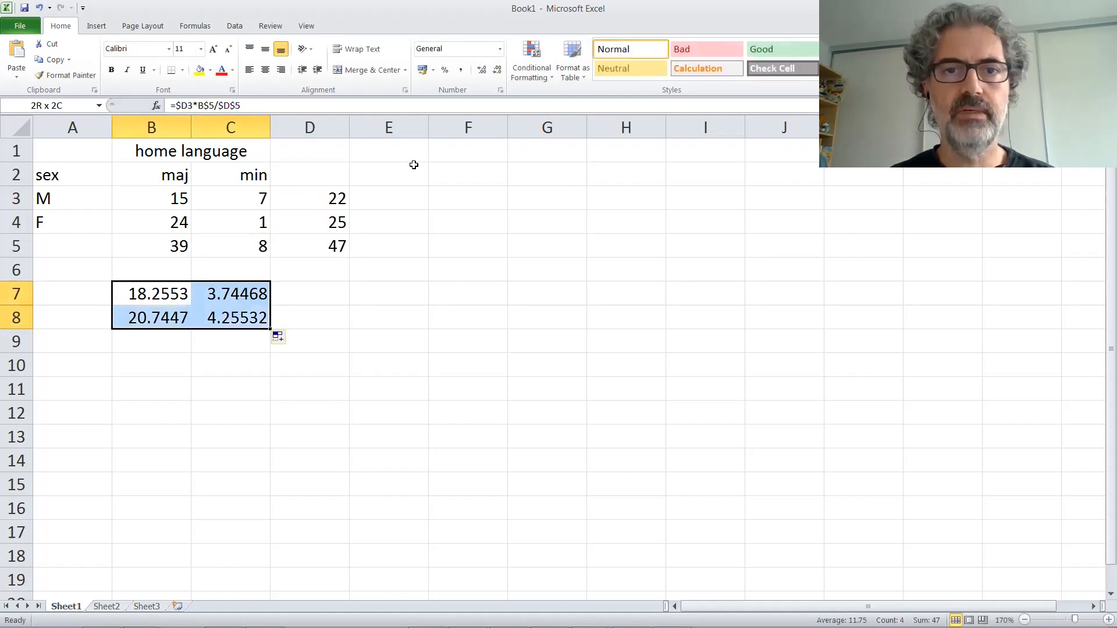
pyautogui.click(497, 71)
pyautogui.click(497, 70)
pyautogui.click(497, 71)
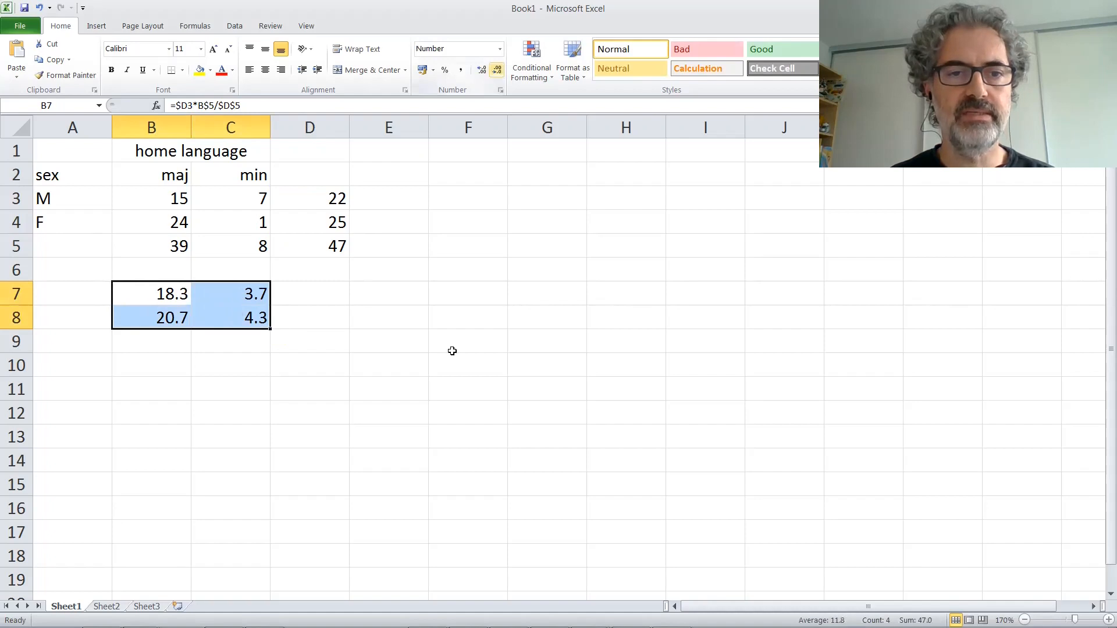
# Step: Copy the row totals and grand total from D3:D5 to D7:D9
pyautogui.moveTo(332, 200); pyautogui.dragTo(335, 242)
pyautogui.hotkey('ctrl', 'c')
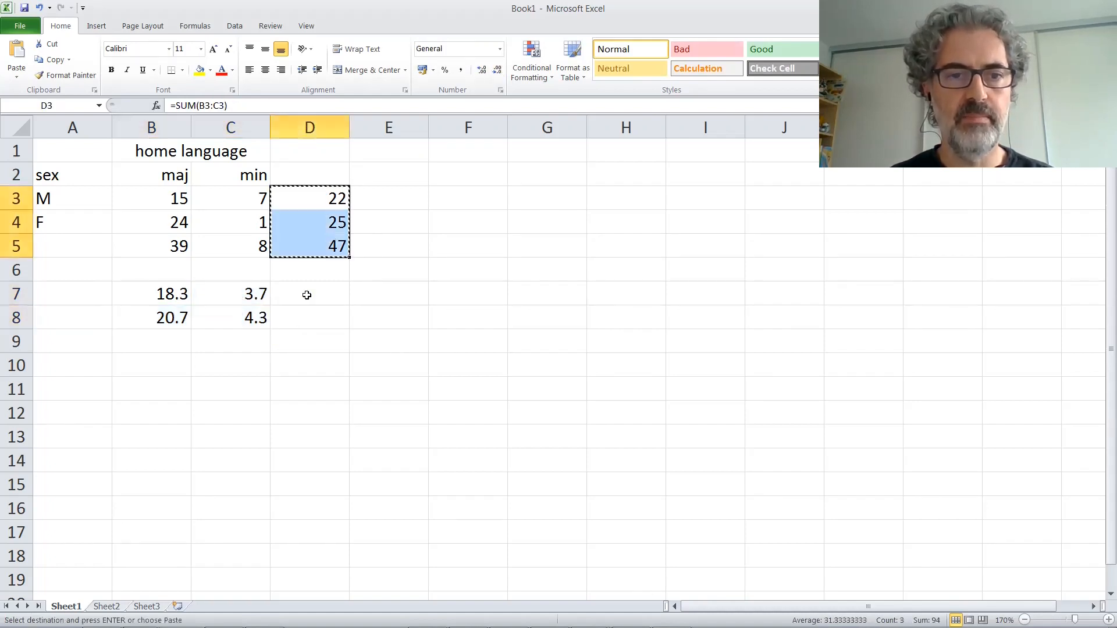
pyautogui.click(307, 294)
pyautogui.hotkey('ctrl', 'v')
# Step: Copy the column totals from B5:C5 to B9:C9, and check the total formula in D7
pyautogui.moveTo(168, 246); pyautogui.dragTo(239, 245)
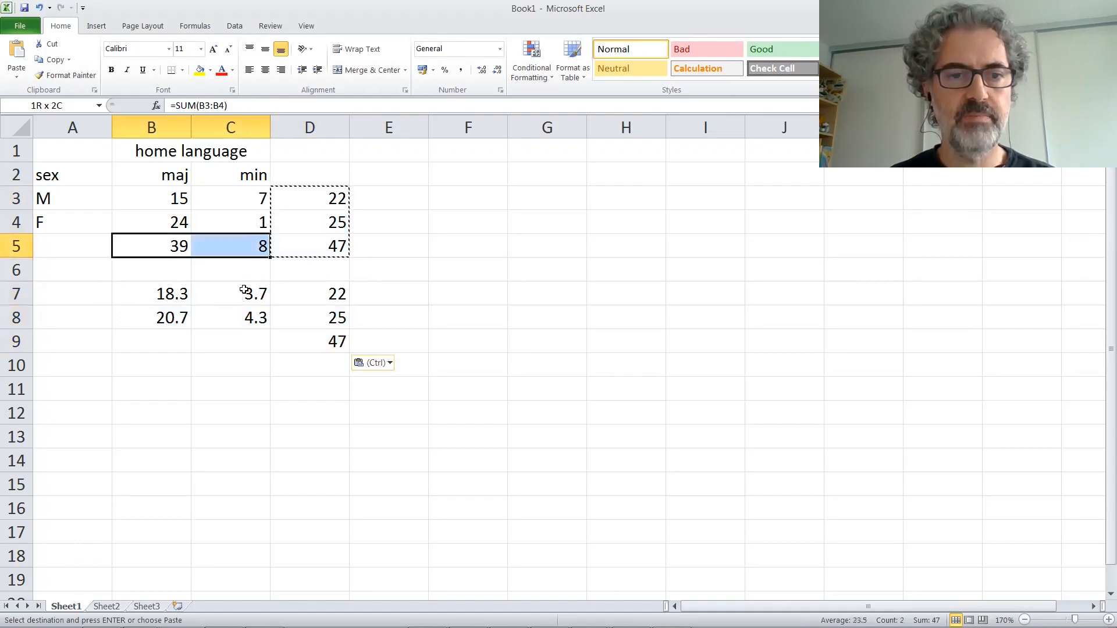
pyautogui.hotkey('ctrl', 'c')
pyautogui.press('Down')
pyautogui.press('Down')
pyautogui.press('Down')
pyautogui.press('Down')
pyautogui.hotkey('ctrl', 'v')
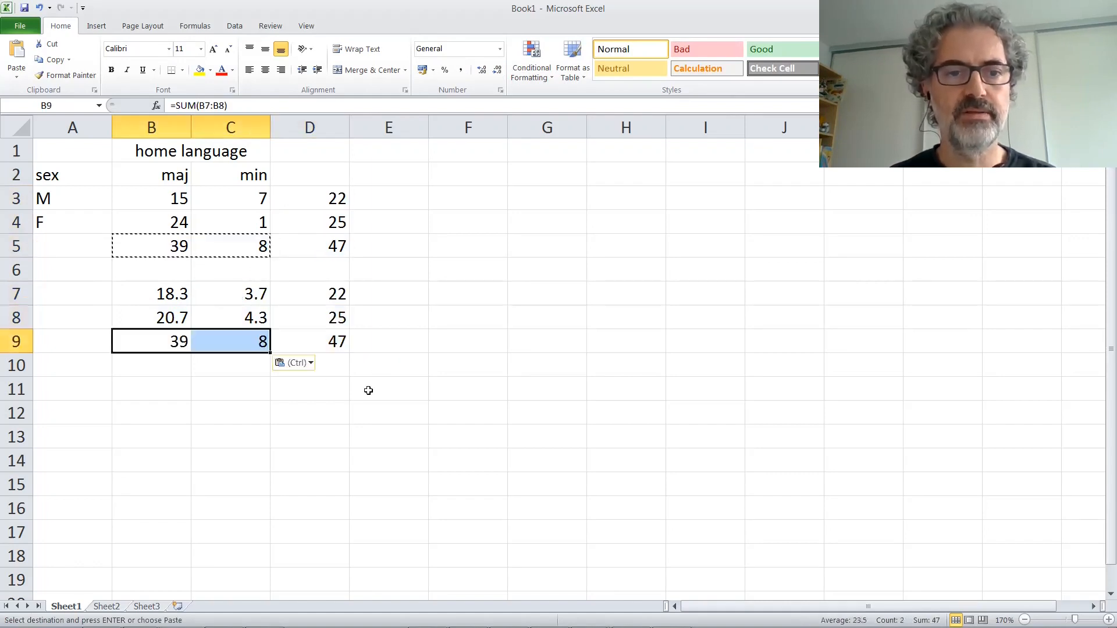
pyautogui.click(341, 292)
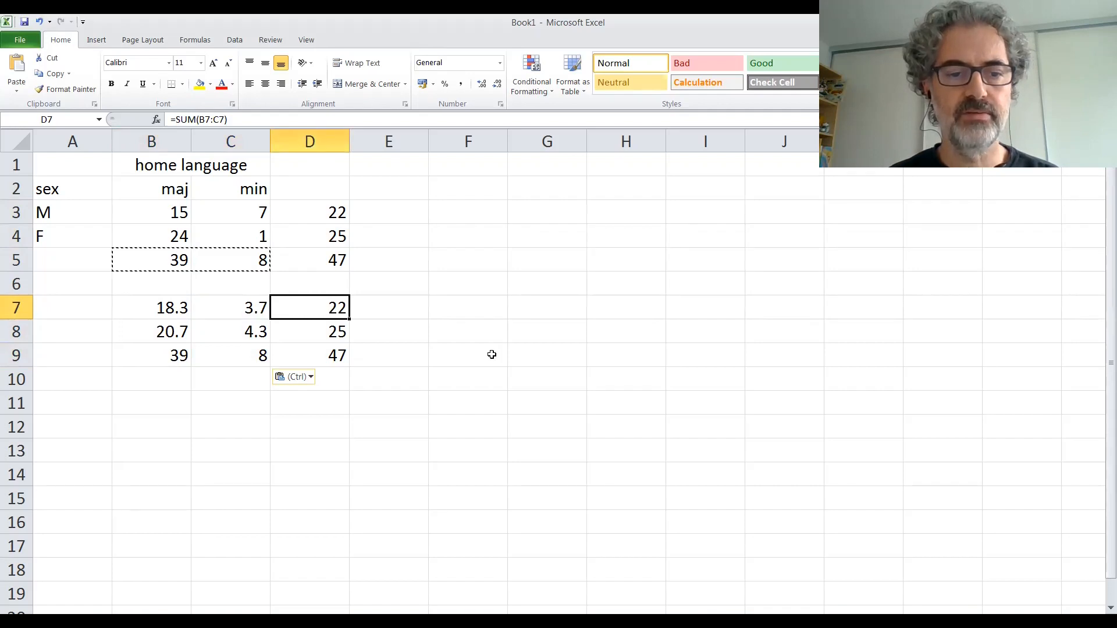
# Step: Calculate the maj-to-min ratio of the expected counts in F7 with =B7/C7 and copy the formula down to F8
pyautogui.click(453, 358)
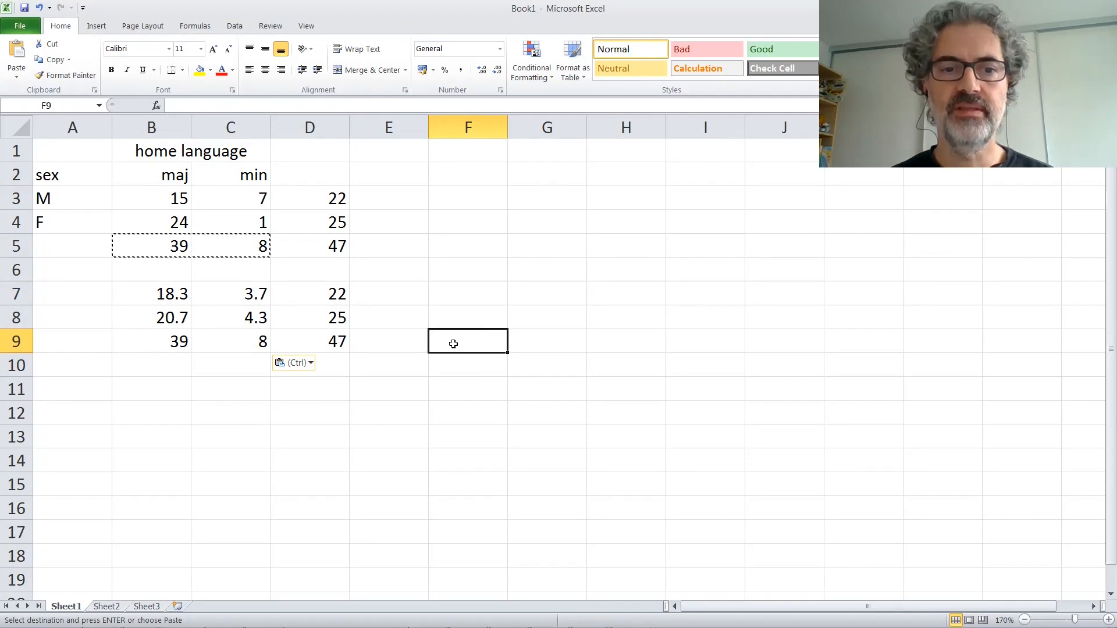
pyautogui.click(454, 294)
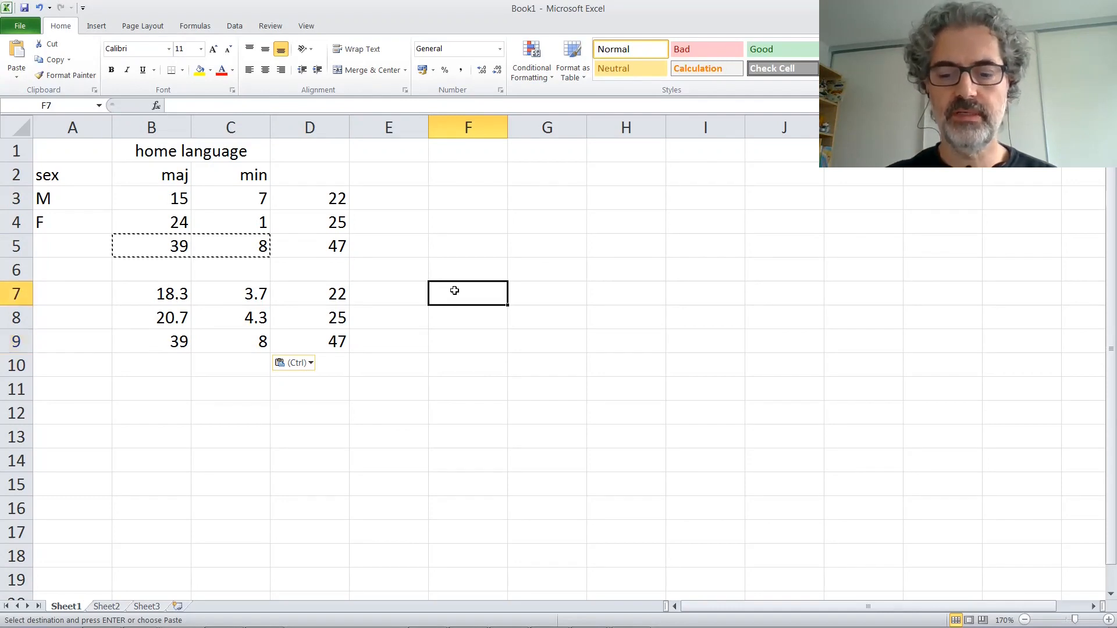
pyautogui.write('=')
pyautogui.click(158, 293)
pyautogui.write('/')
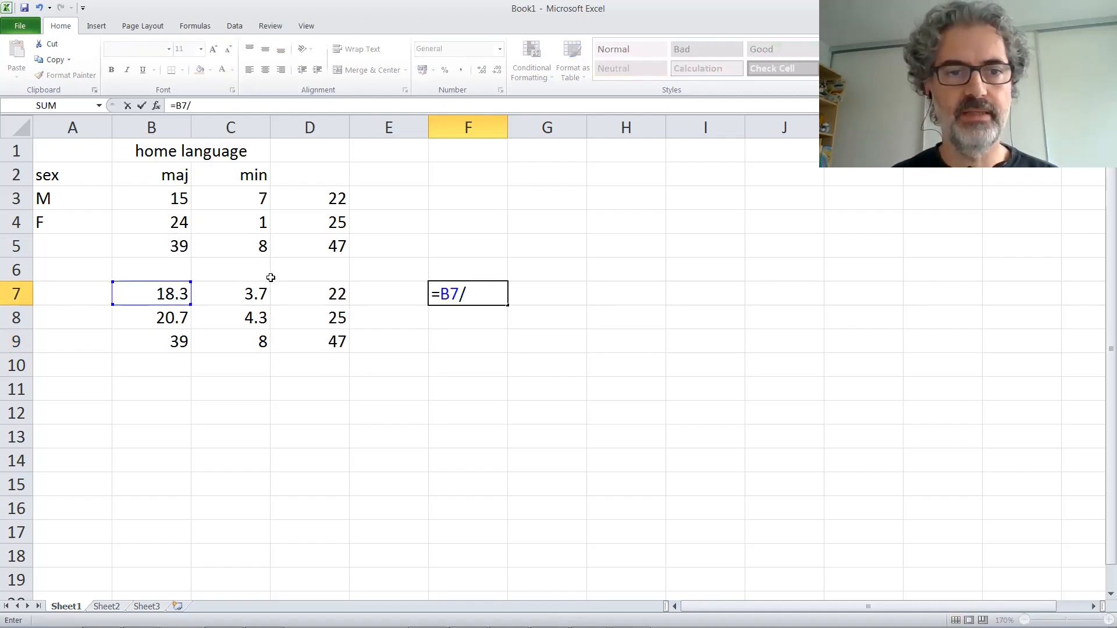
pyautogui.click(243, 289)
pyautogui.press('Return')
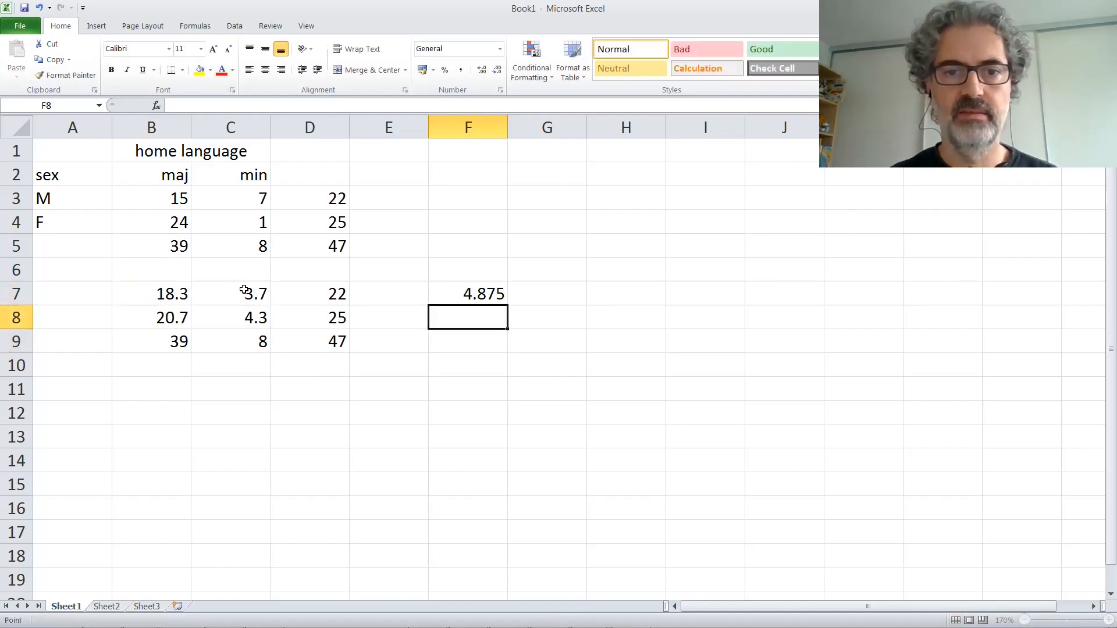
pyautogui.click(451, 297)
pyautogui.moveTo(507, 305); pyautogui.dragTo(507, 326)
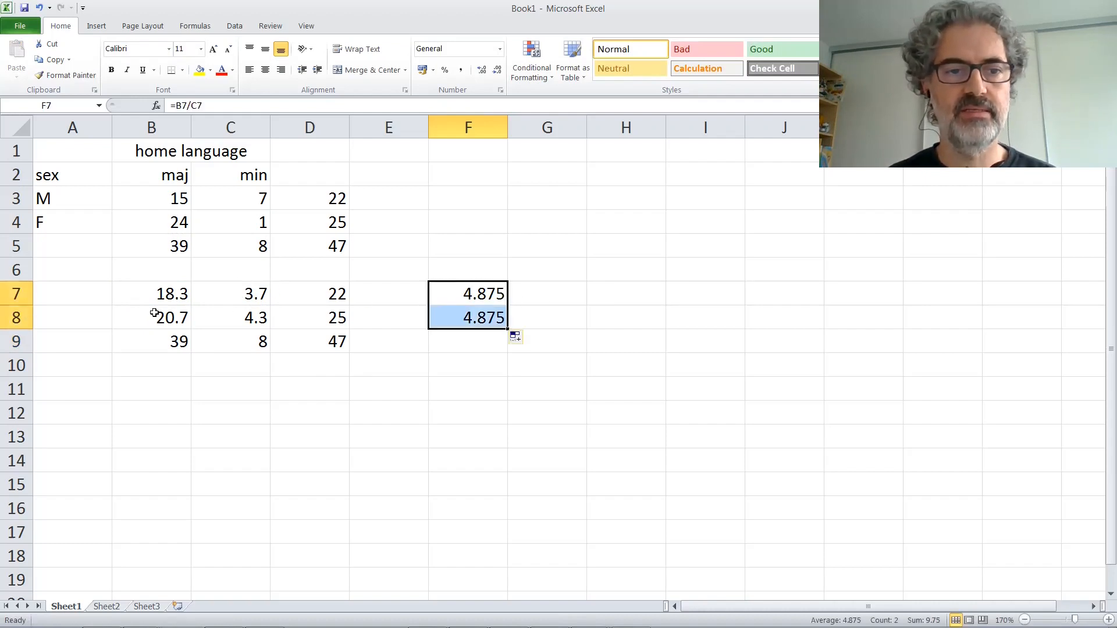
# Step: Check the references of the ratio formula in F8 and clear both ratios from F7:F8
pyautogui.click(156, 315)
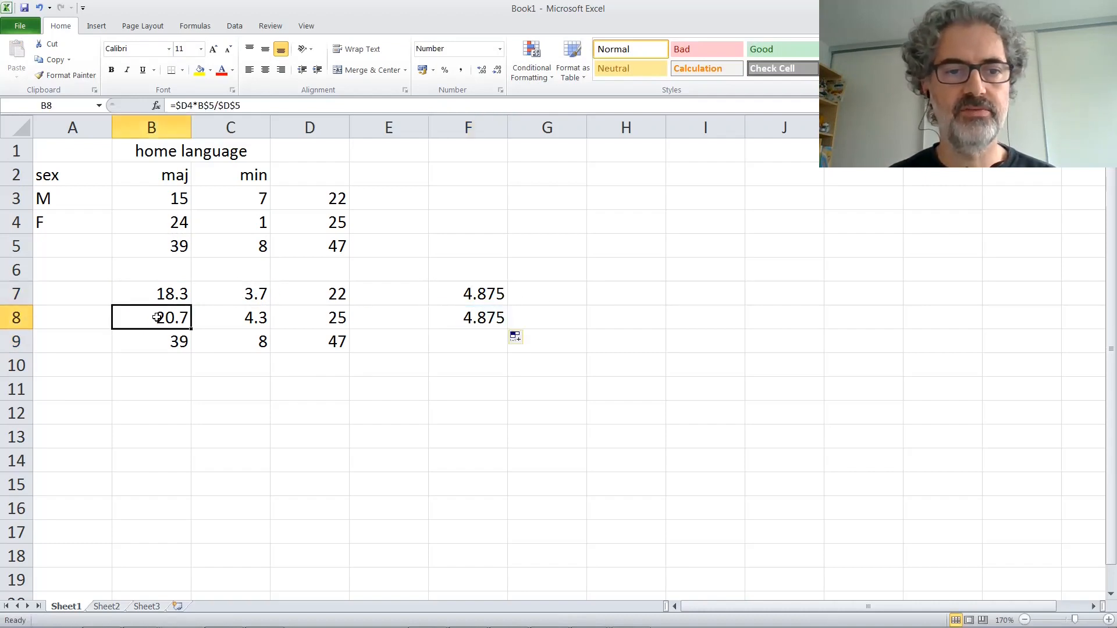
pyautogui.click(341, 105)
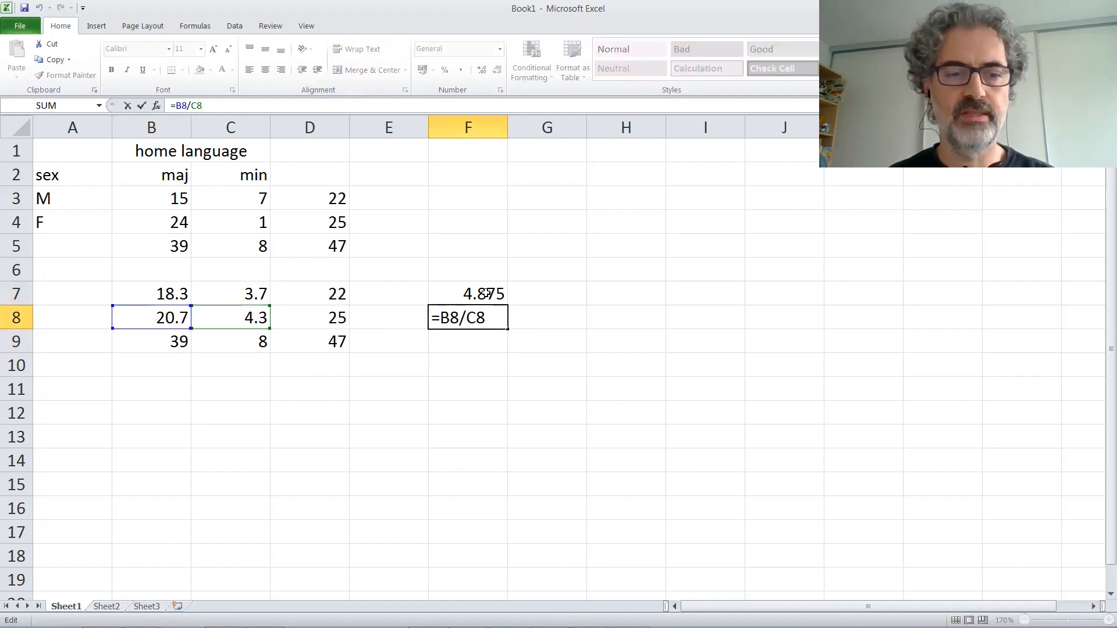
pyautogui.press('Escape')
pyautogui.moveTo(487, 294); pyautogui.dragTo(488, 317)
pyautogui.press('Delete')
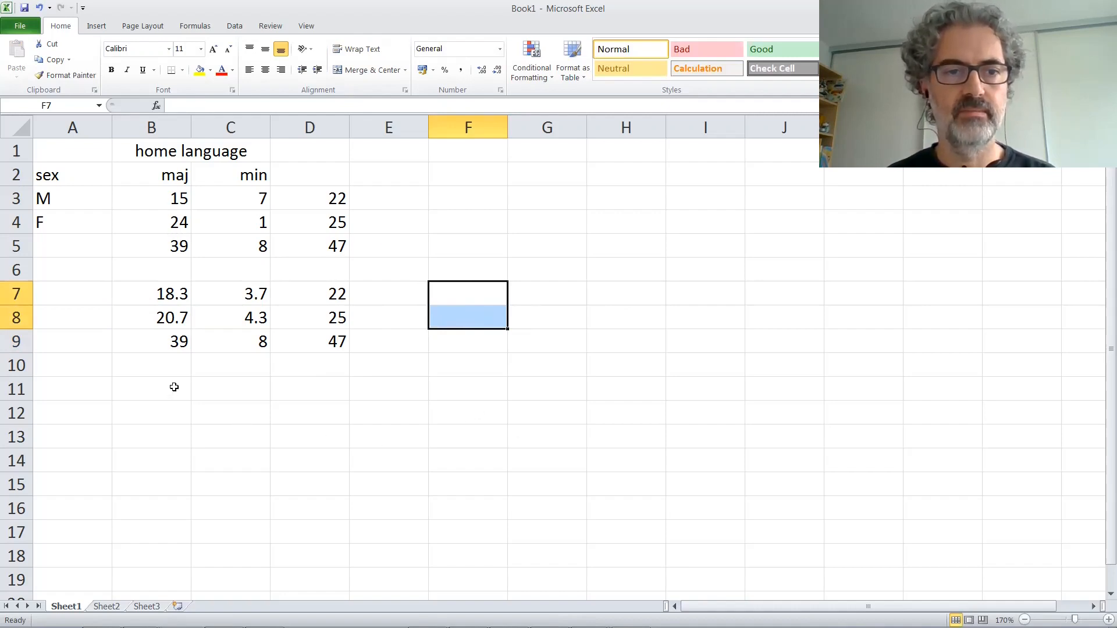
# Step: Enter the labels Obs in F3, Exp in F4 and Obs-Exp in F5
pyautogui.click(452, 174)
pyautogui.click(452, 197)
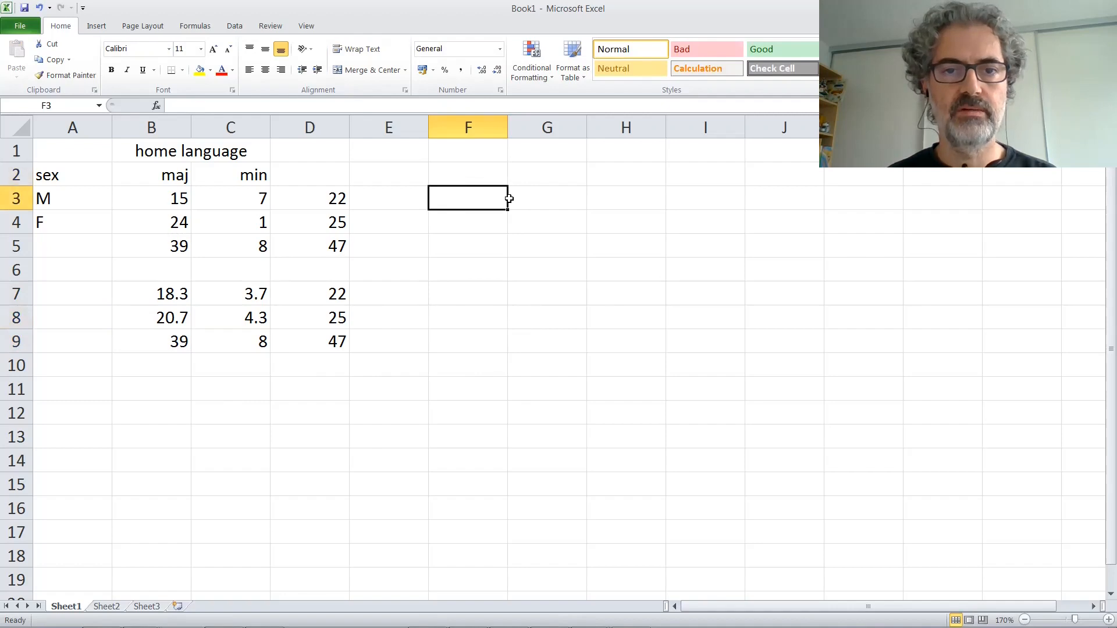
pyautogui.write('O')
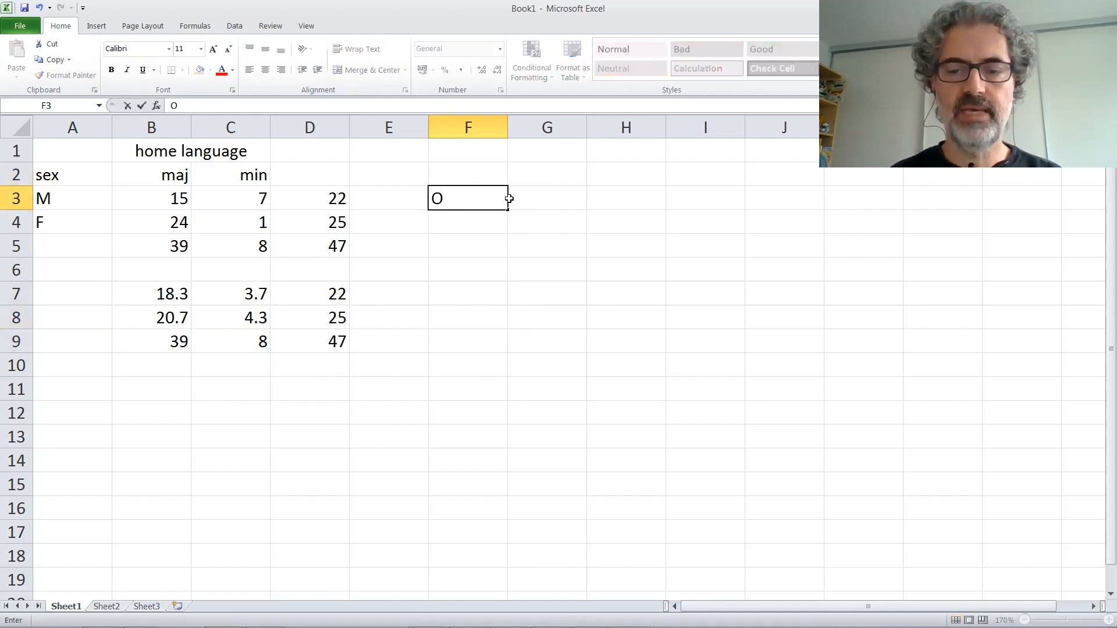
pyautogui.write('bs')
pyautogui.press('Return')
pyautogui.write('Exp')
pyautogui.press('Return')
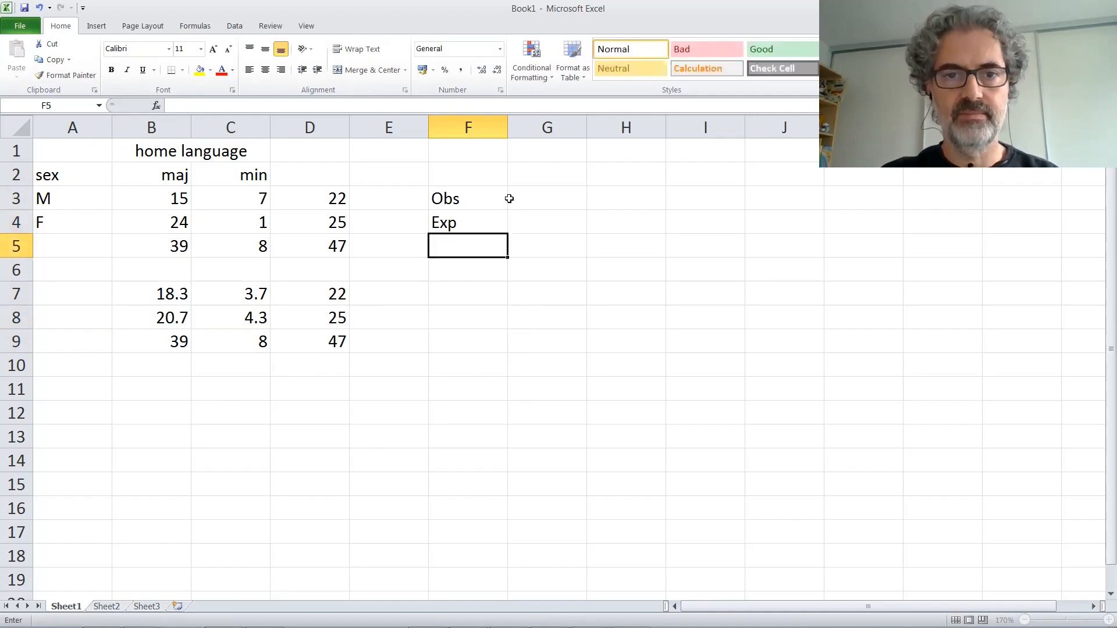
pyautogui.write('Obs=')
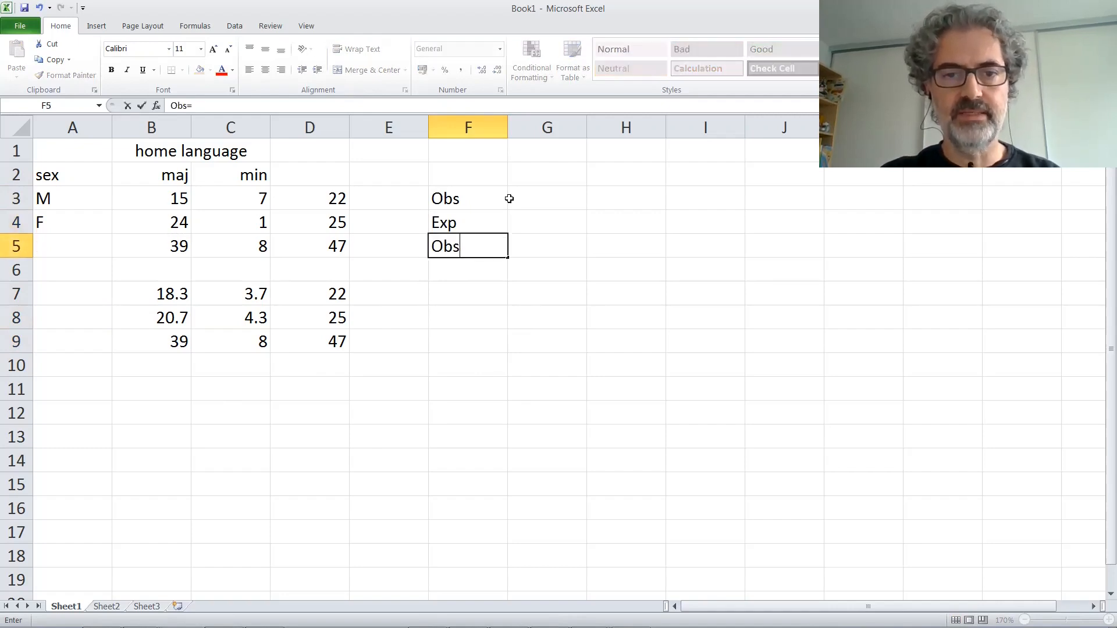
pyautogui.write('Exp')
pyautogui.press('Return')
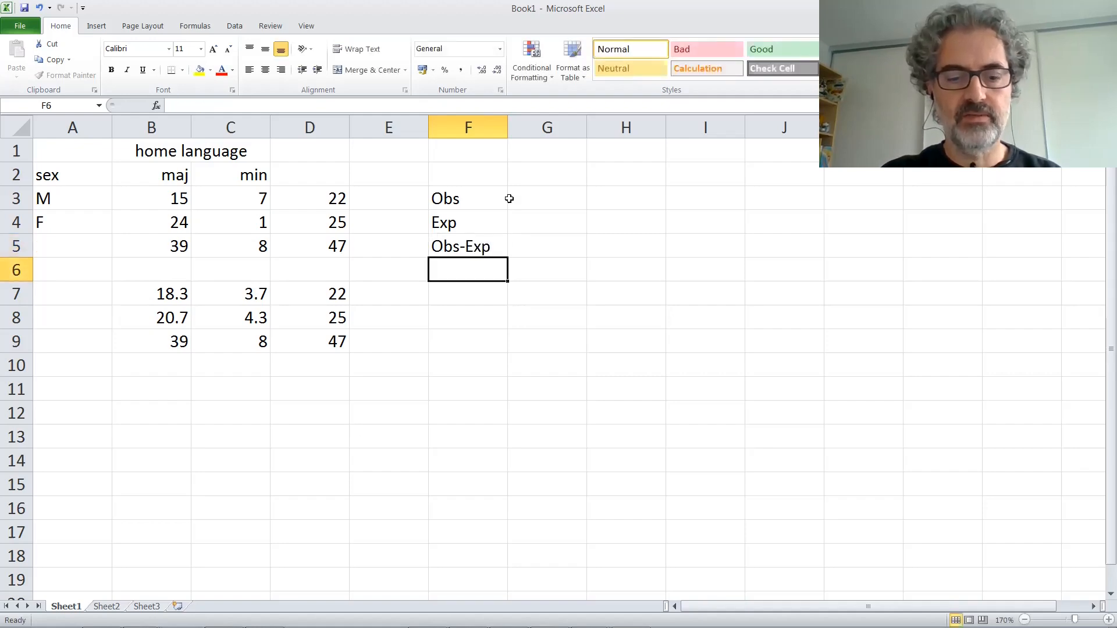
# Step: Enter the labels ^2 in F6, ()^2-E in F7 and Sum in F8
pyautogui.write('^2')
pyautogui.press('Return')
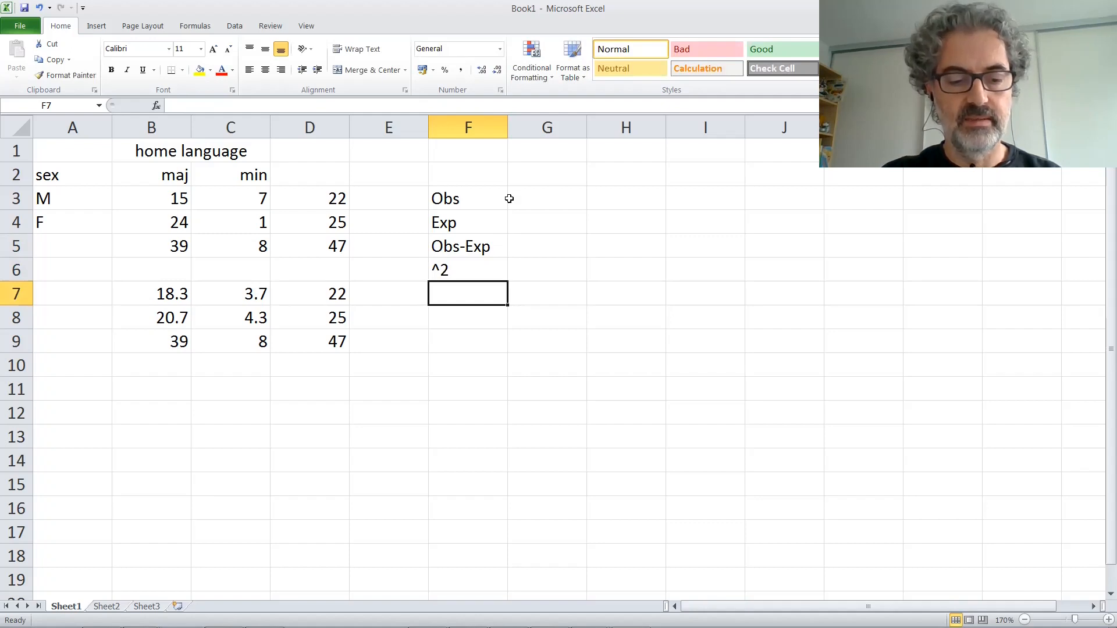
pyautogui.write('()^20')
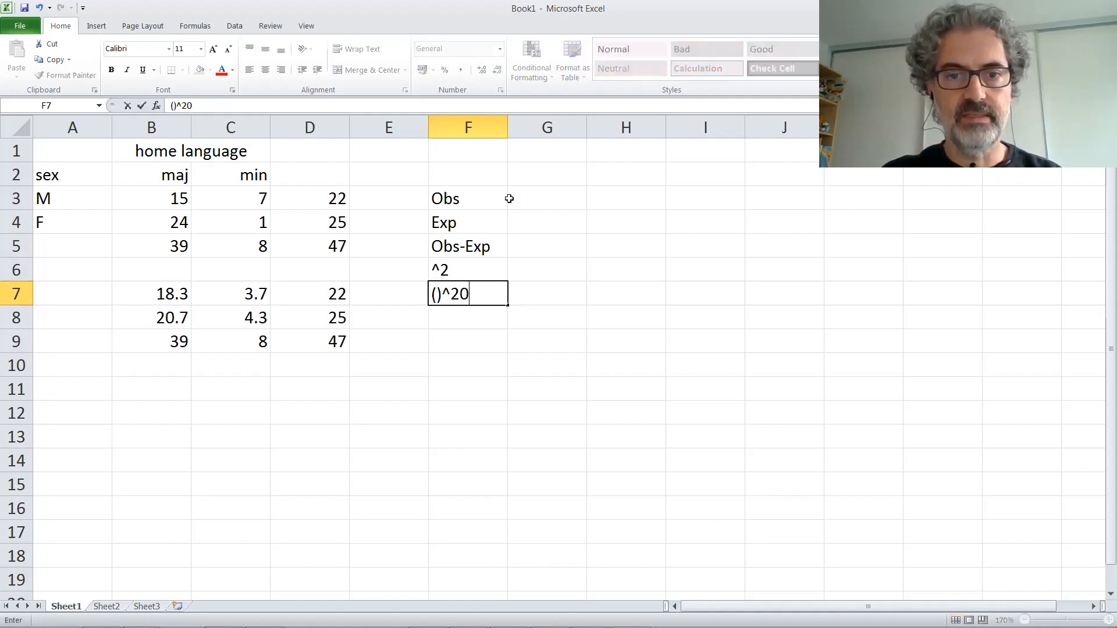
pyautogui.press('BackSpace')
pyautogui.write('-E')
pyautogui.press('Return')
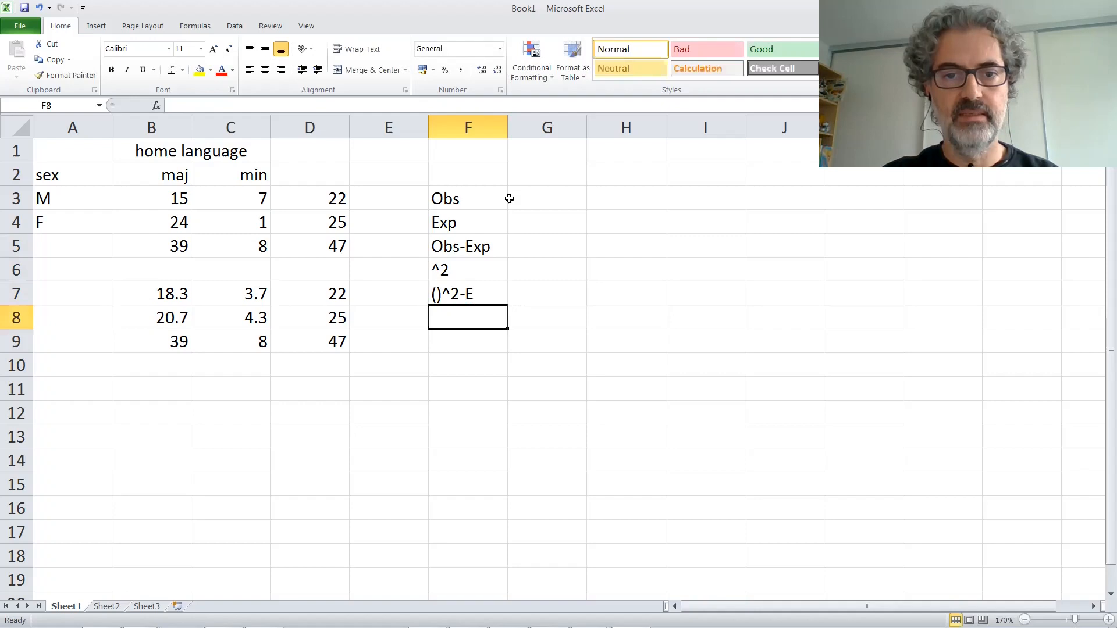
pyautogui.write('Sum')
pyautogui.press('Return')
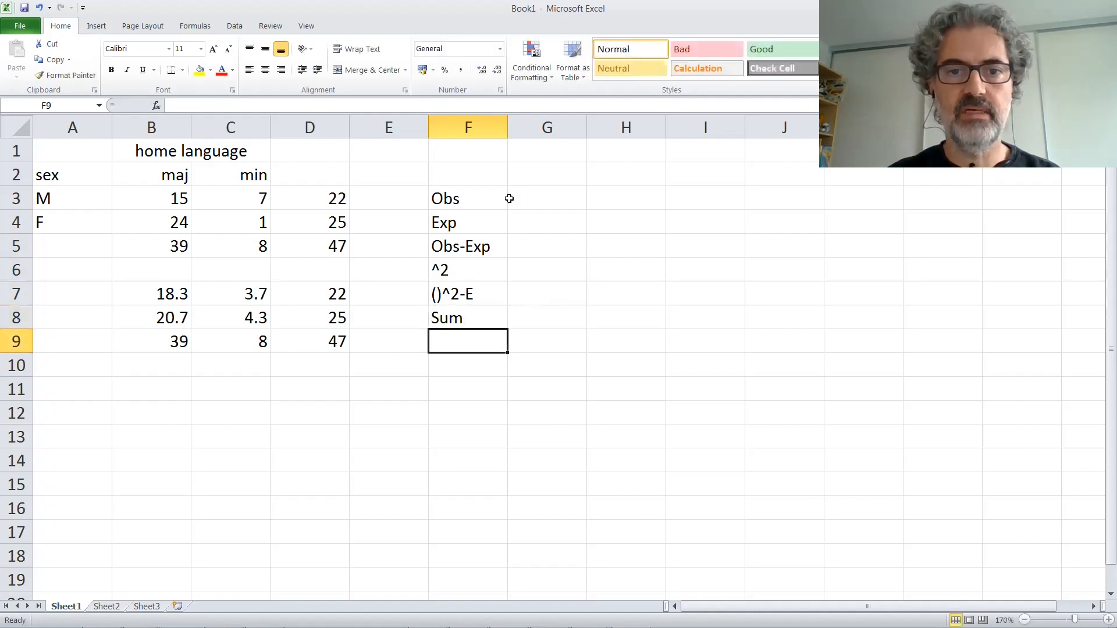
# Step: Link the observed counts for males into the Obs row with =B3 in G3 and =C3 in H3
pyautogui.click(566, 195)
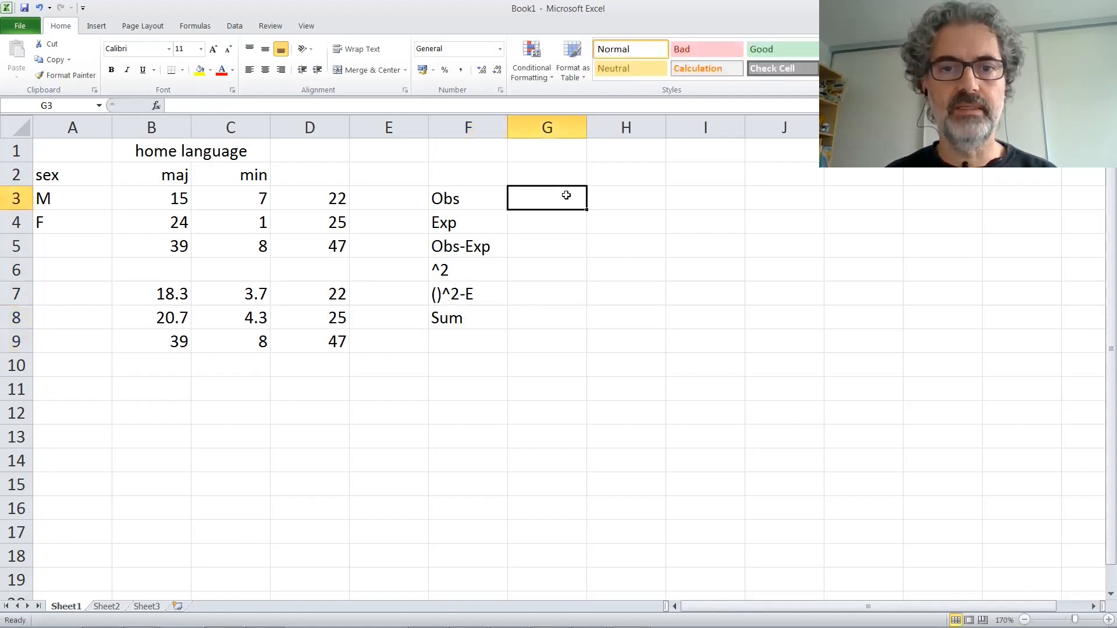
pyautogui.write('=')
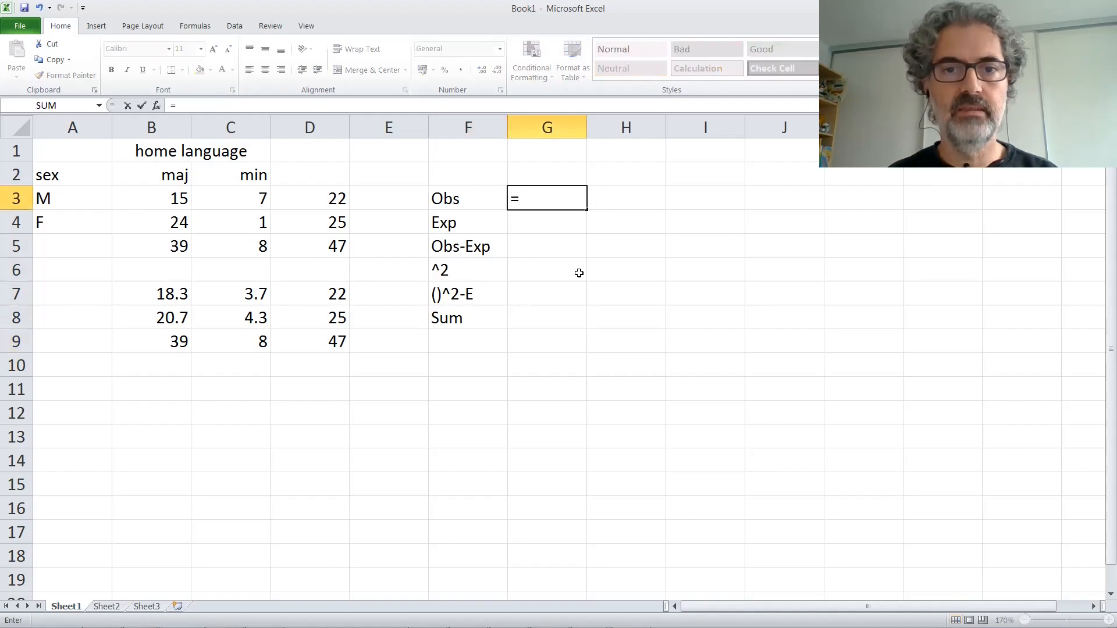
pyautogui.click(176, 195)
pyautogui.press('Return')
pyautogui.click(615, 196)
pyautogui.write('=')
pyautogui.click(236, 200)
pyautogui.press('Return')
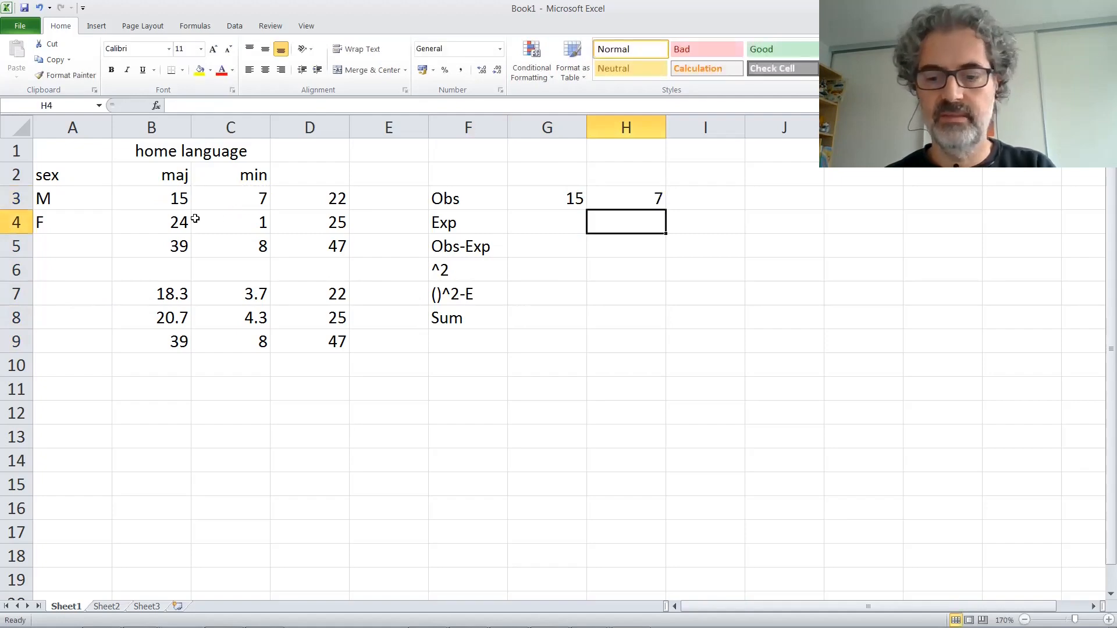
# Step: Link the observed counts for females into the Obs row with =B4 in I3 and =C4 in J3
pyautogui.click(700, 194)
pyautogui.write('=')
pyautogui.click(168, 215)
pyautogui.press('Return')
pyautogui.click(776, 194)
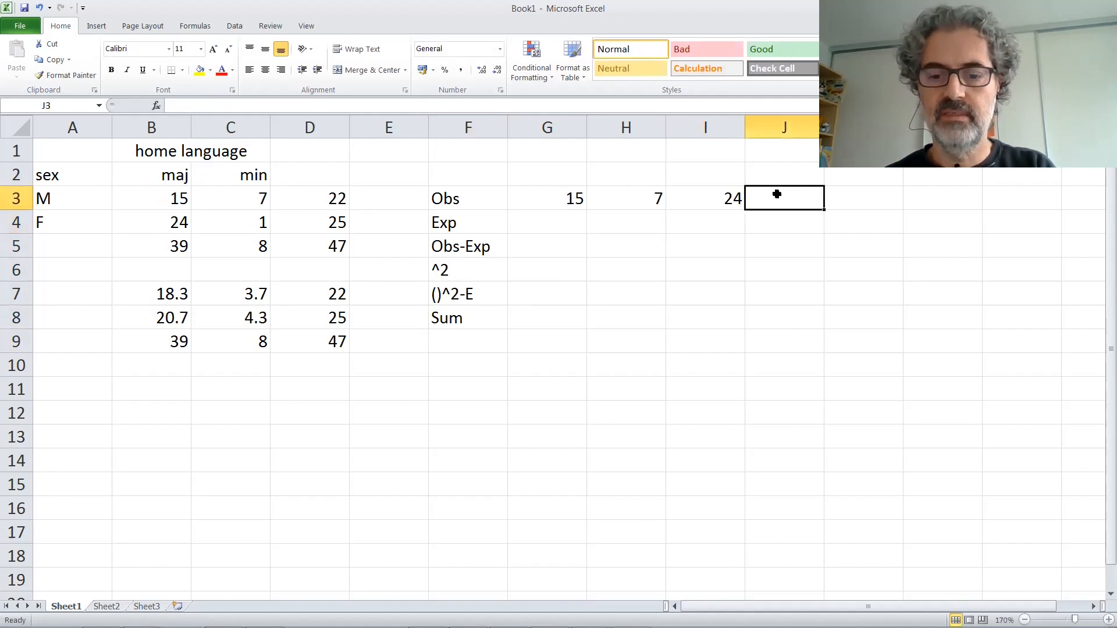
pyautogui.write('=')
pyautogui.click(257, 222)
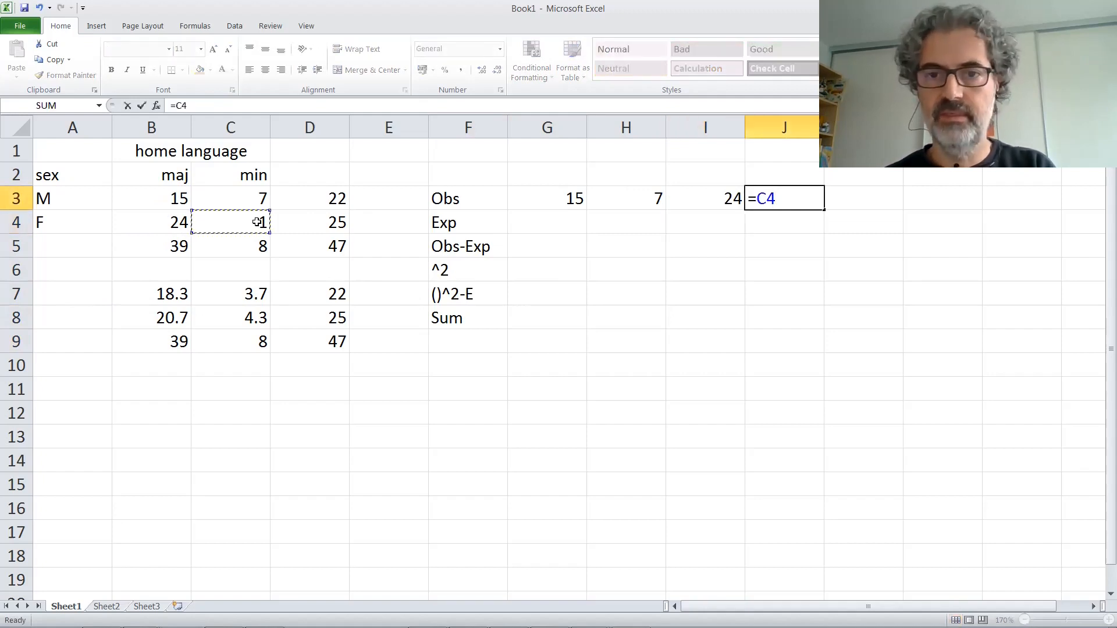
pyautogui.press('Return')
# Step: Enter the column headings M-maj, M-min, F-maj and F-min in G2:J2
pyautogui.click(541, 179)
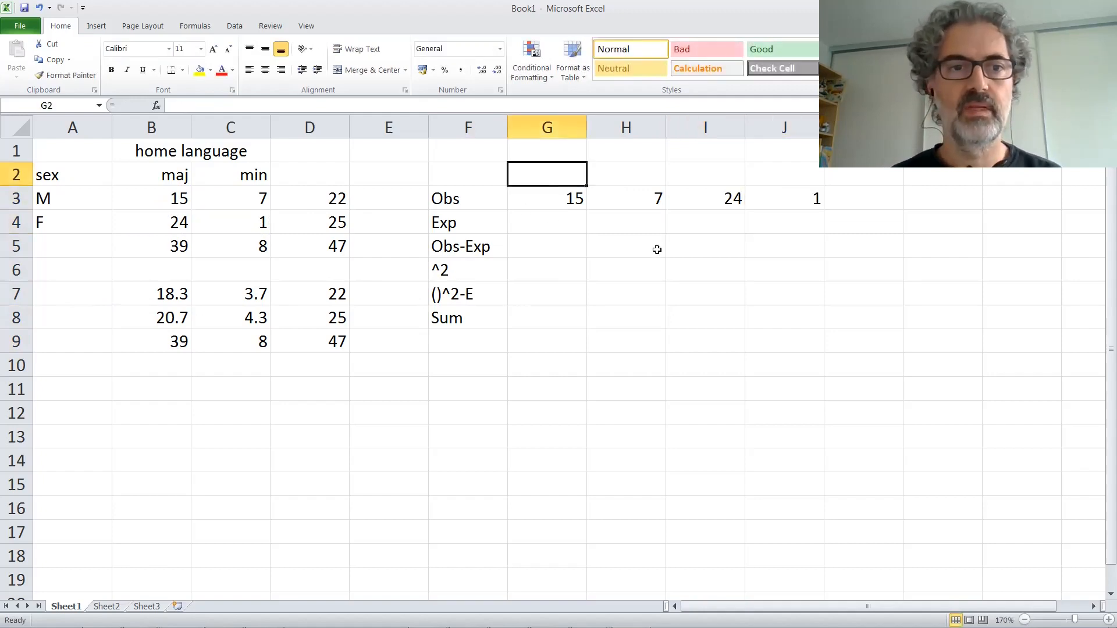
pyautogui.write('M-')
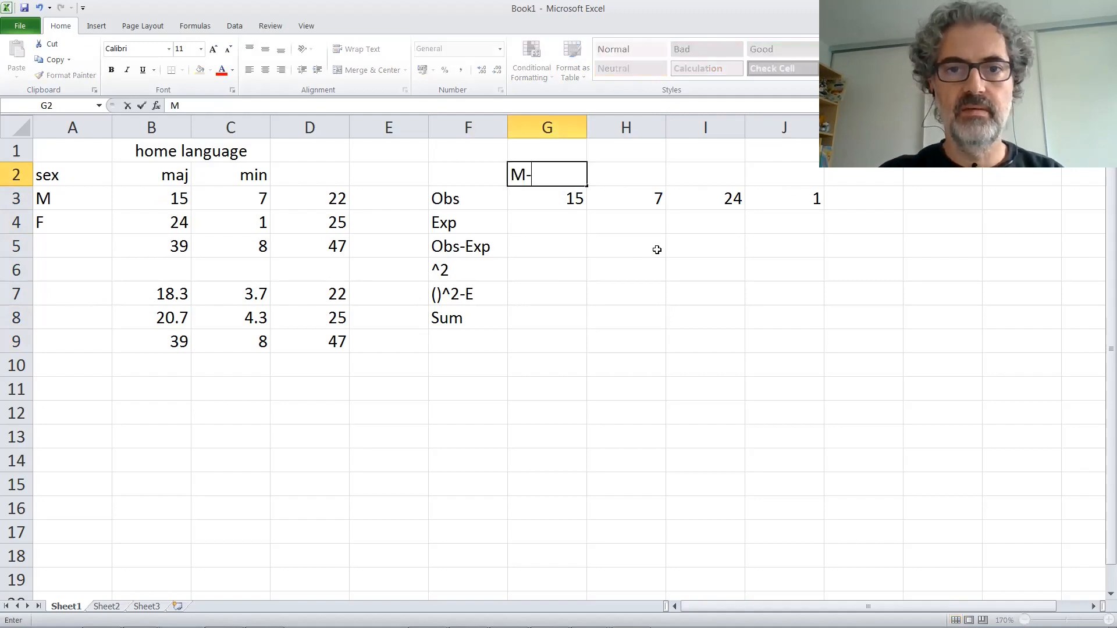
pyautogui.write('maj')
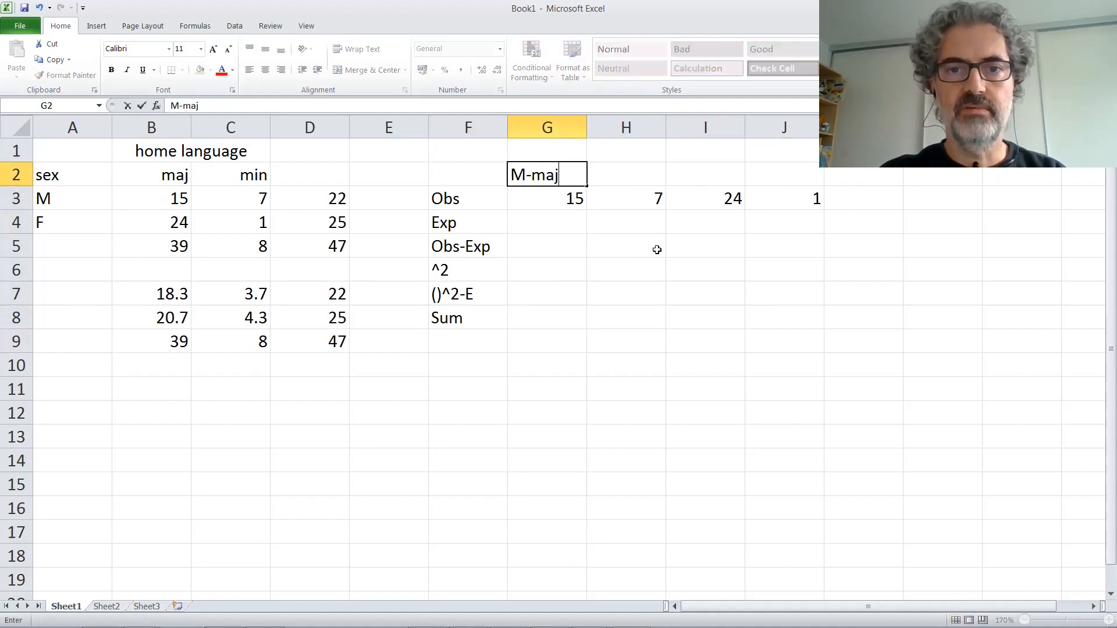
pyautogui.press('Tab')
pyautogui.write('M-min')
pyautogui.press('Tab')
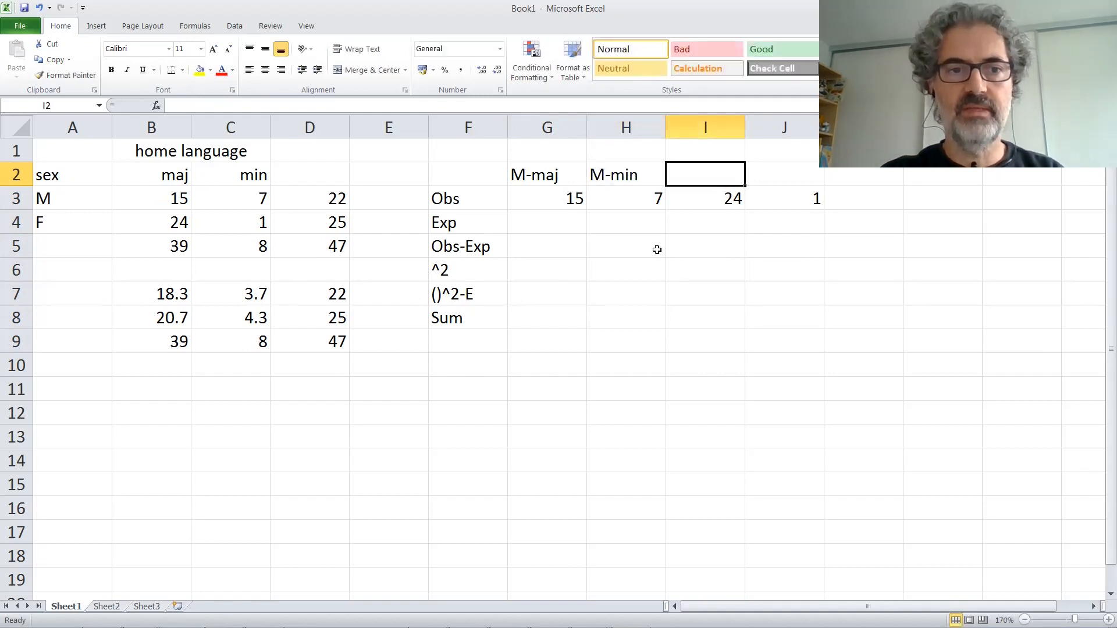
pyautogui.write('F-maj')
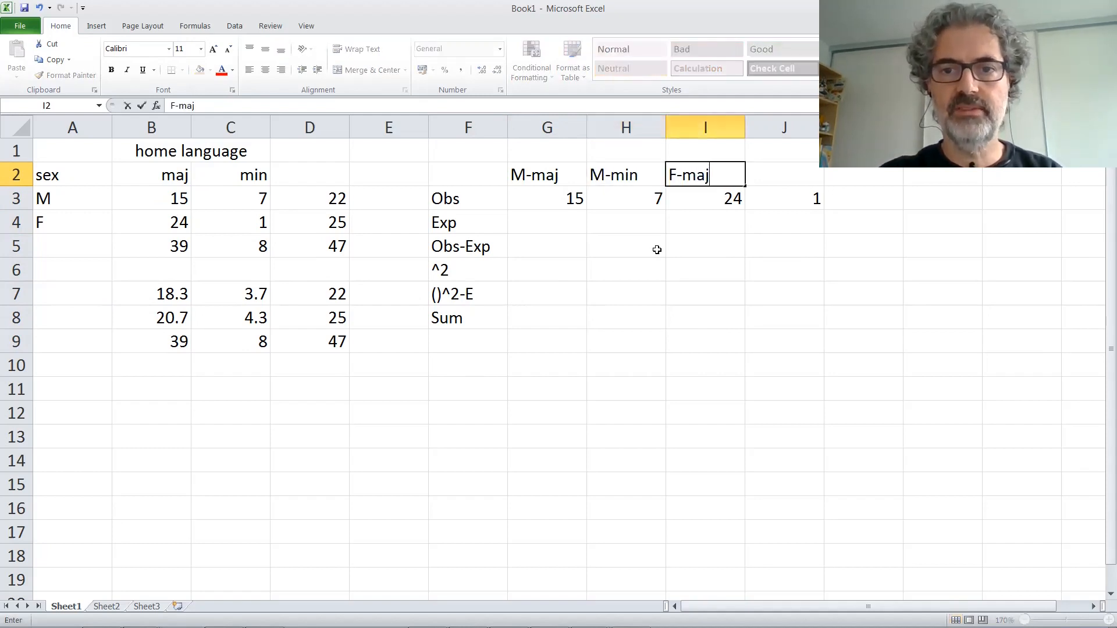
pyautogui.press('Tab')
pyautogui.write('F-min')
pyautogui.hotkey('ctrl', 'Return')
# Step: Right-align the column headings in G2:J2
pyautogui.hotkey('shift', 'Left')
pyautogui.hotkey('shift', 'Left')
pyautogui.hotkey('shift', 'Left')
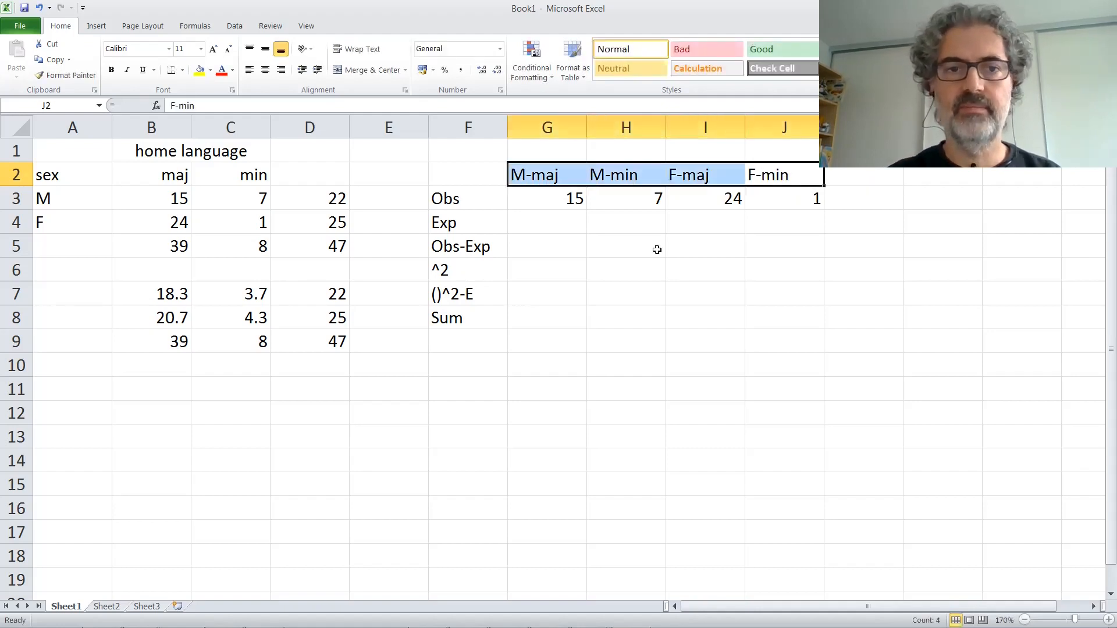
pyautogui.click(281, 70)
pyautogui.press('Tab')
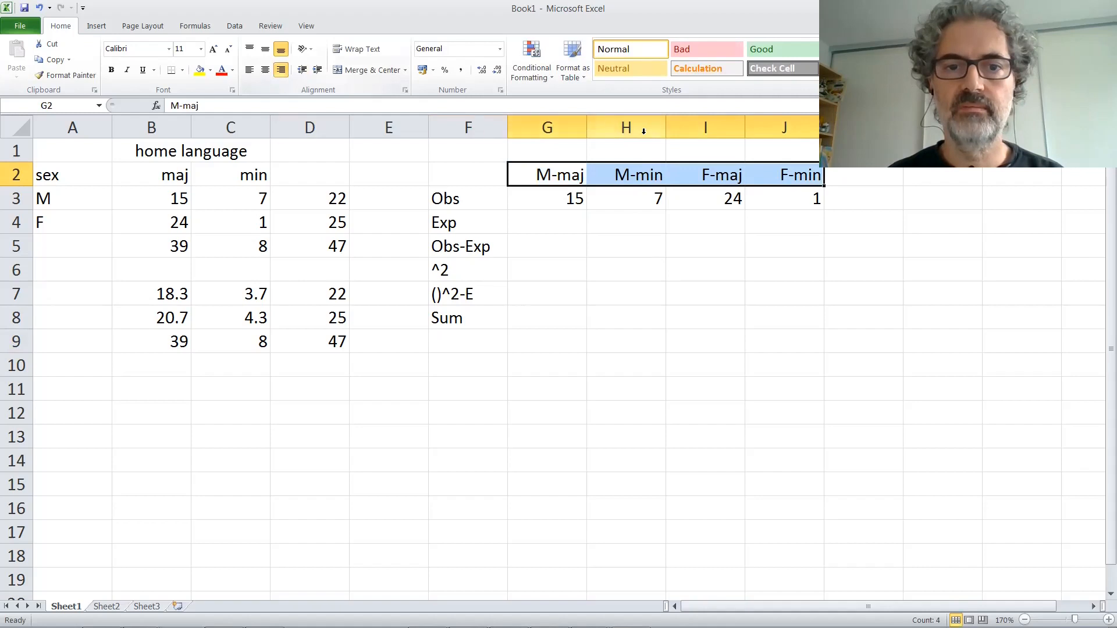
# Step: Link the expected counts for males into the Exp row with =B7 in G4 and =C7 in H4
pyautogui.click(575, 225)
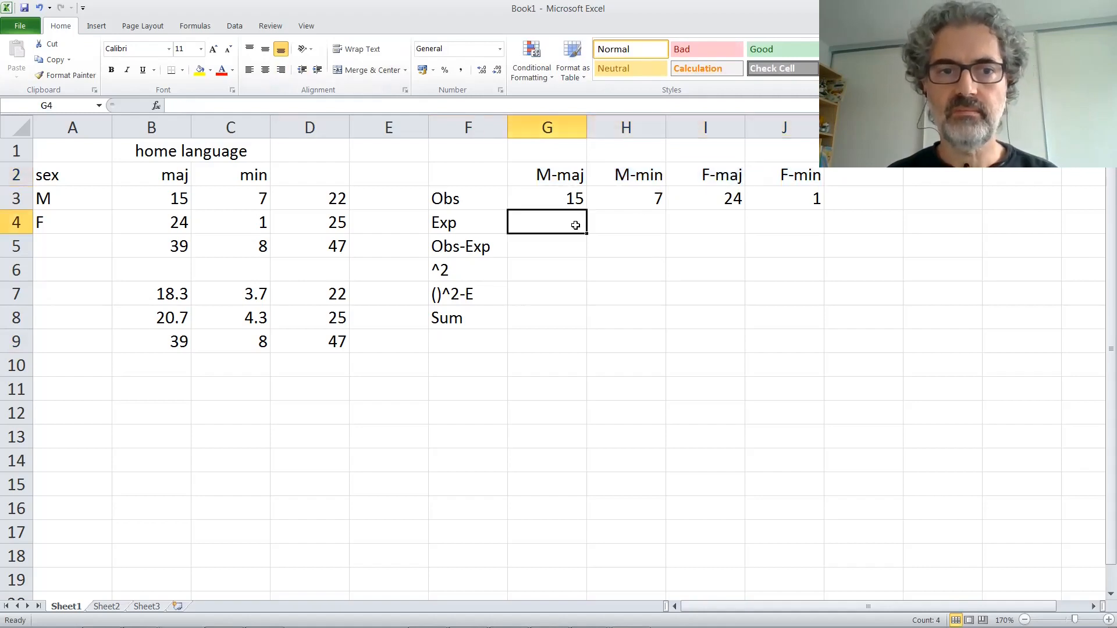
pyautogui.write('=')
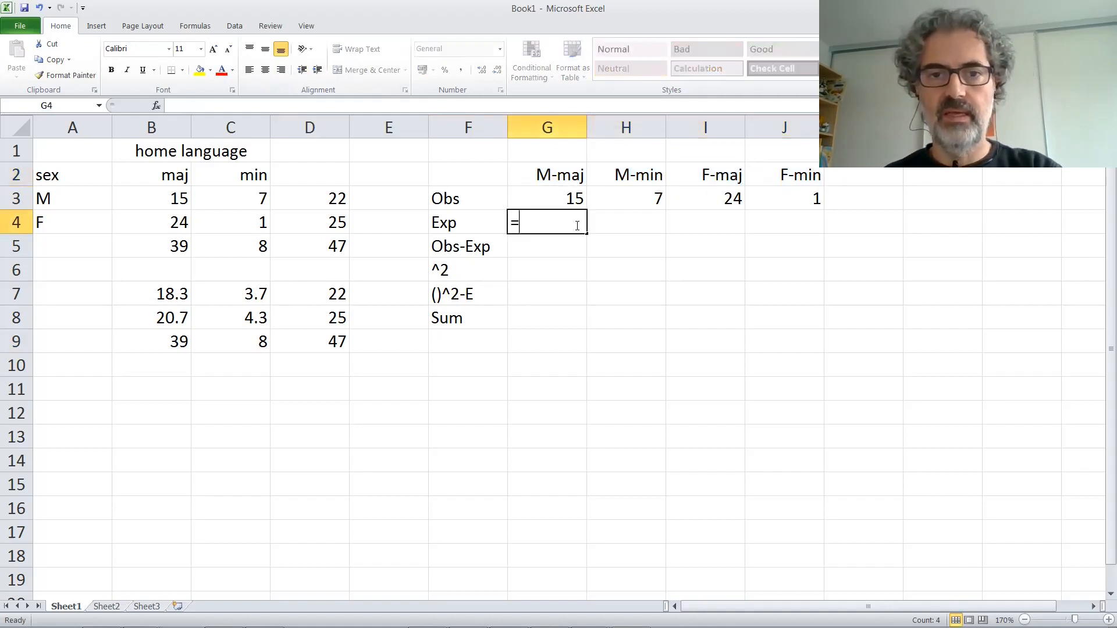
pyautogui.click(182, 294)
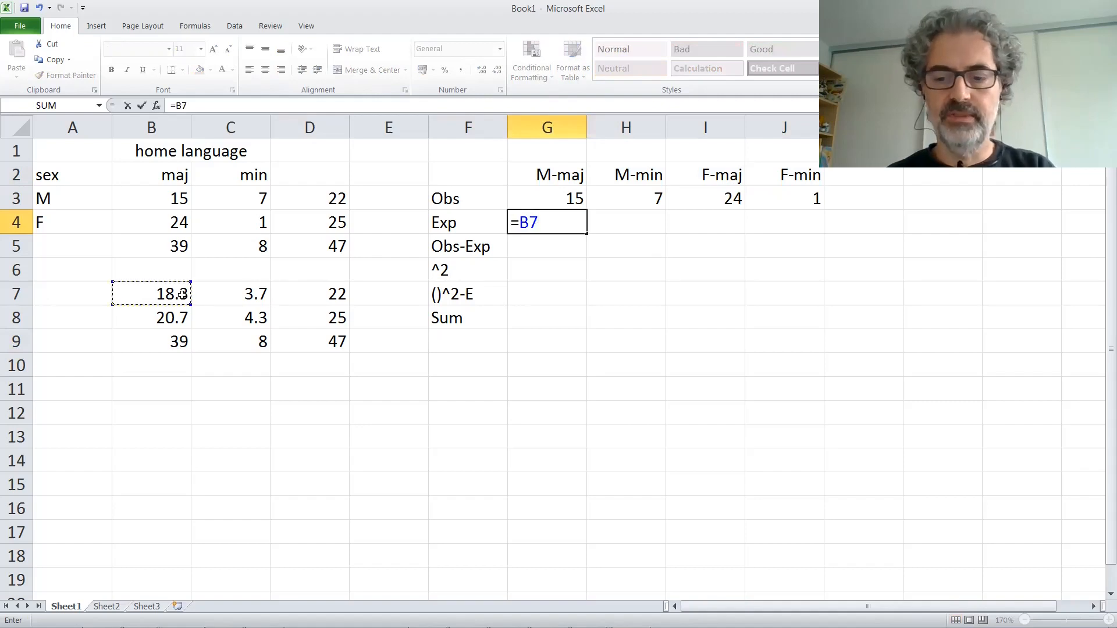
pyautogui.press('Return')
pyautogui.doubleClick(622, 221)
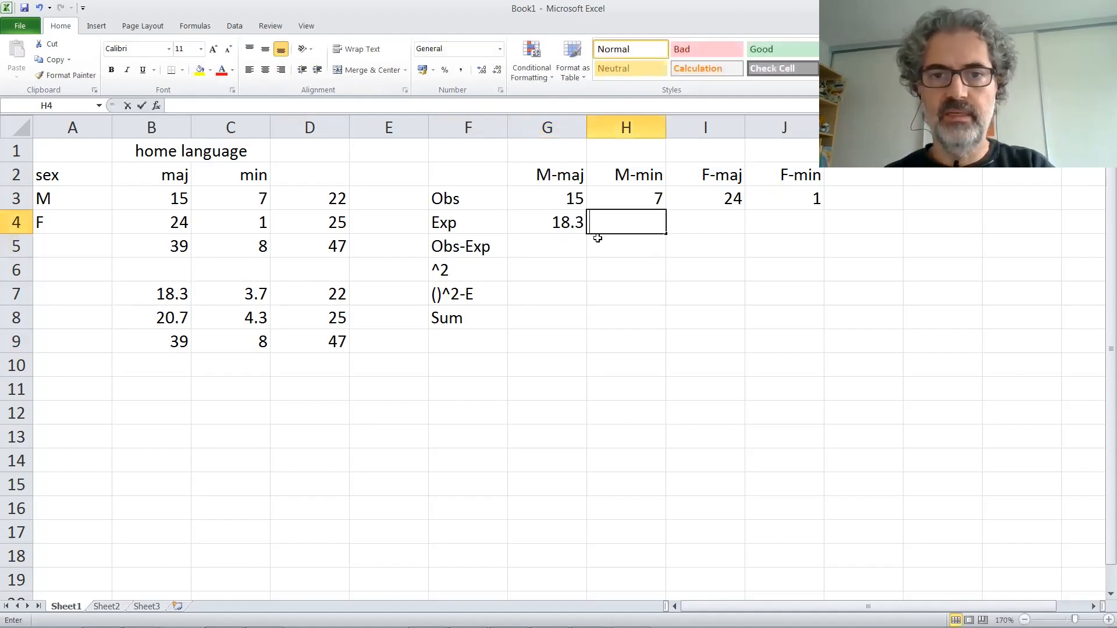
pyautogui.write('=')
pyautogui.click(249, 298)
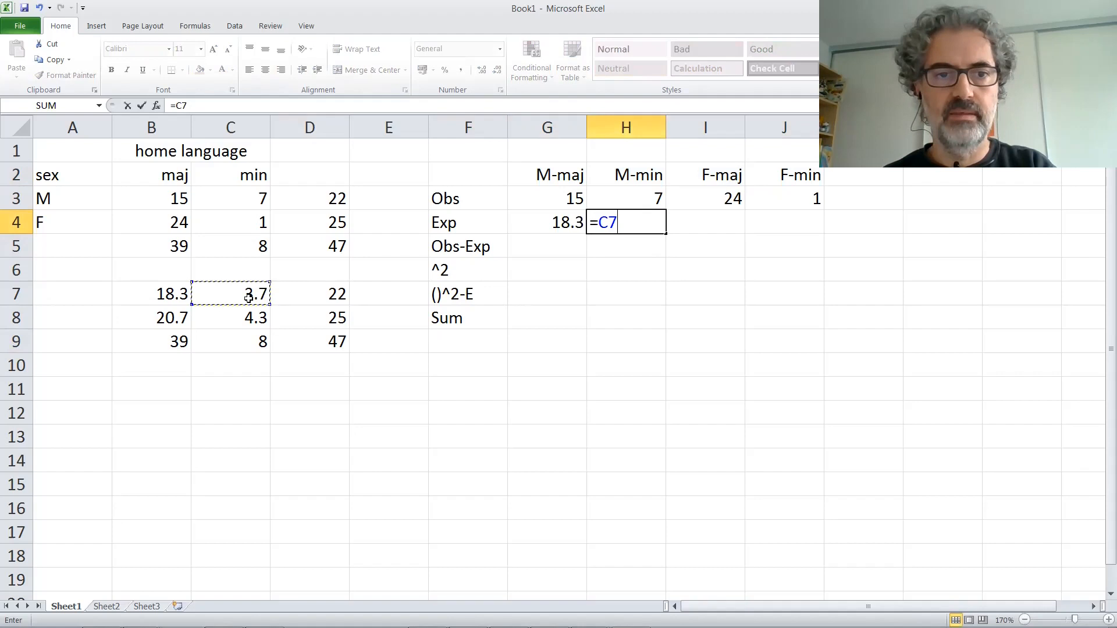
pyautogui.press('Return')
# Step: Link the expected counts for females into the Exp row with =B8 in I4 and =C8 in J4
pyautogui.click(715, 220)
pyautogui.write('=')
pyautogui.click(176, 319)
pyautogui.press('Return')
pyautogui.click(792, 221)
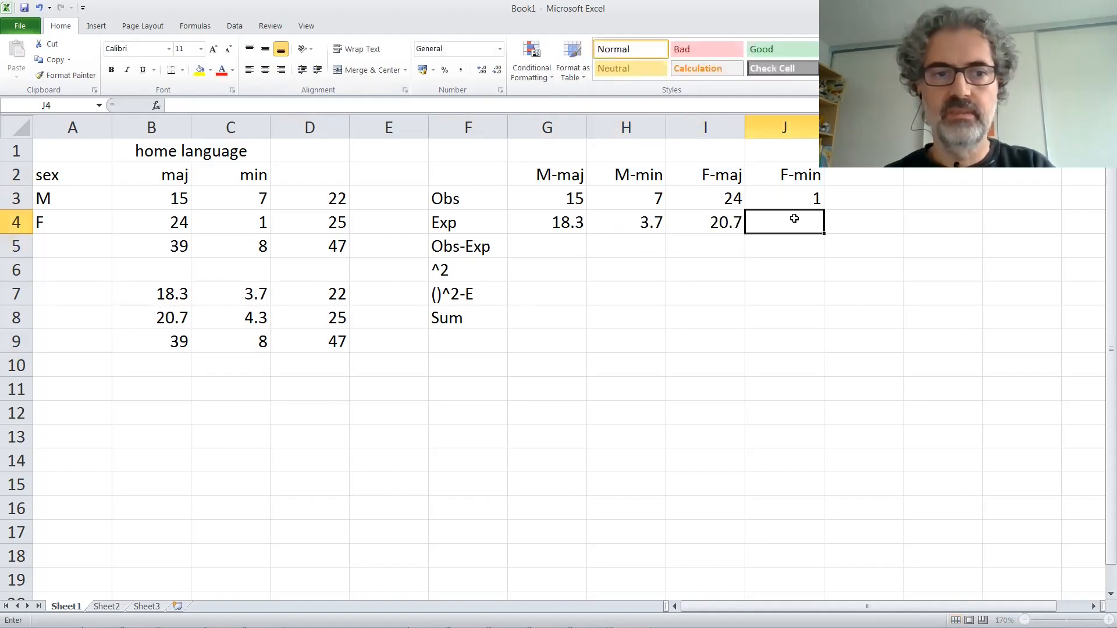
pyautogui.write('=')
pyautogui.click(229, 316)
pyautogui.press('Return')
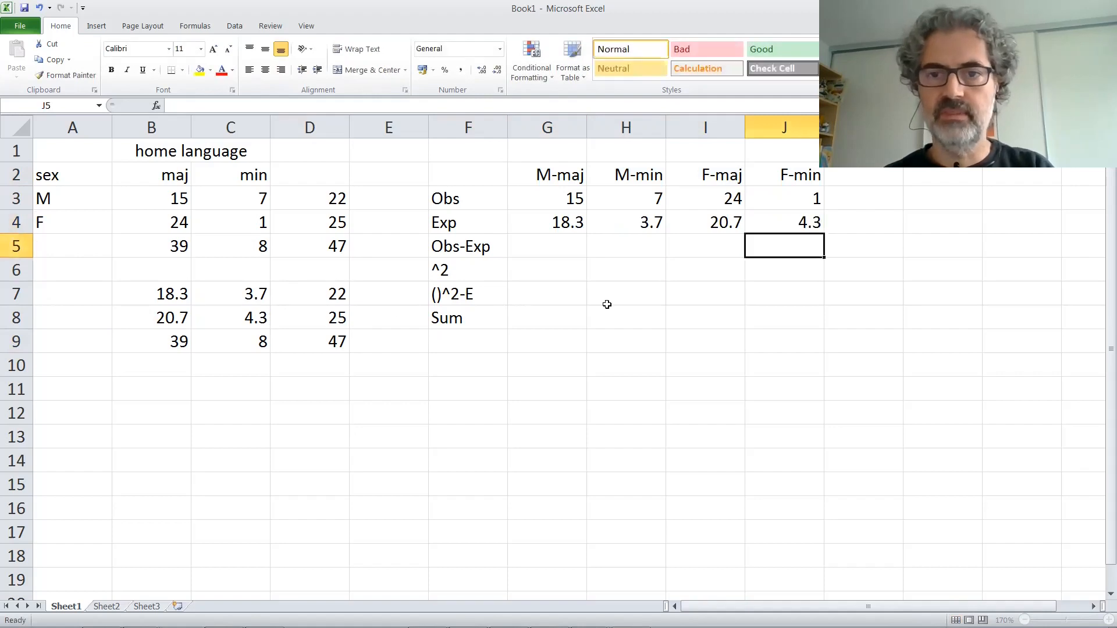
# Step: Calculate observed minus expected in G5 with =G3-G4 and copy the formula across to J5
pyautogui.click(568, 246)
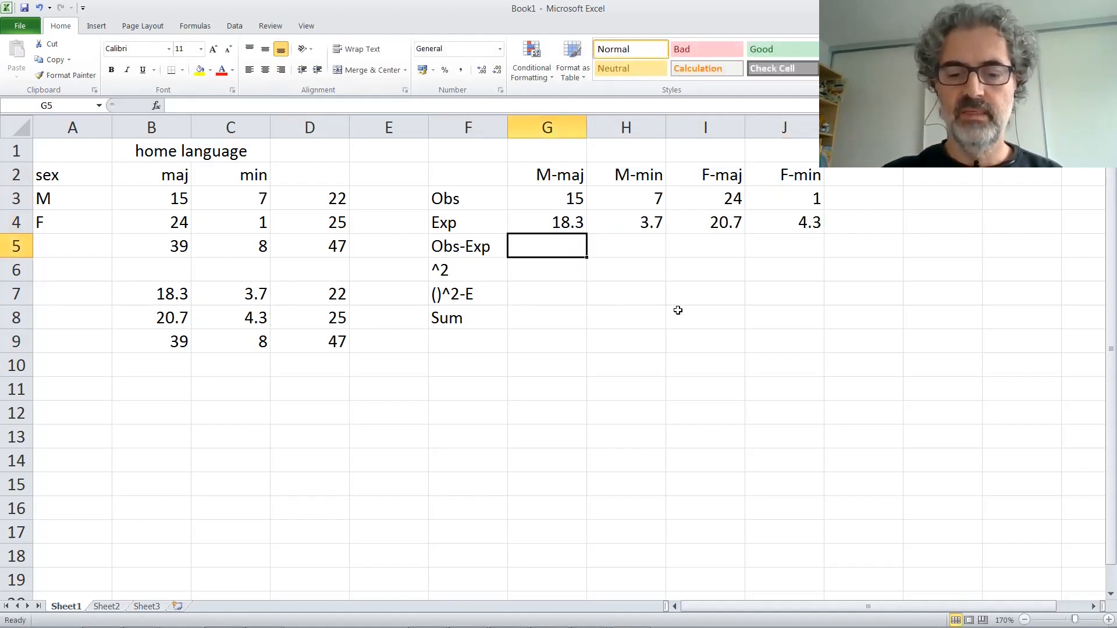
pyautogui.write('=')
pyautogui.click(559, 200)
pyautogui.write('-')
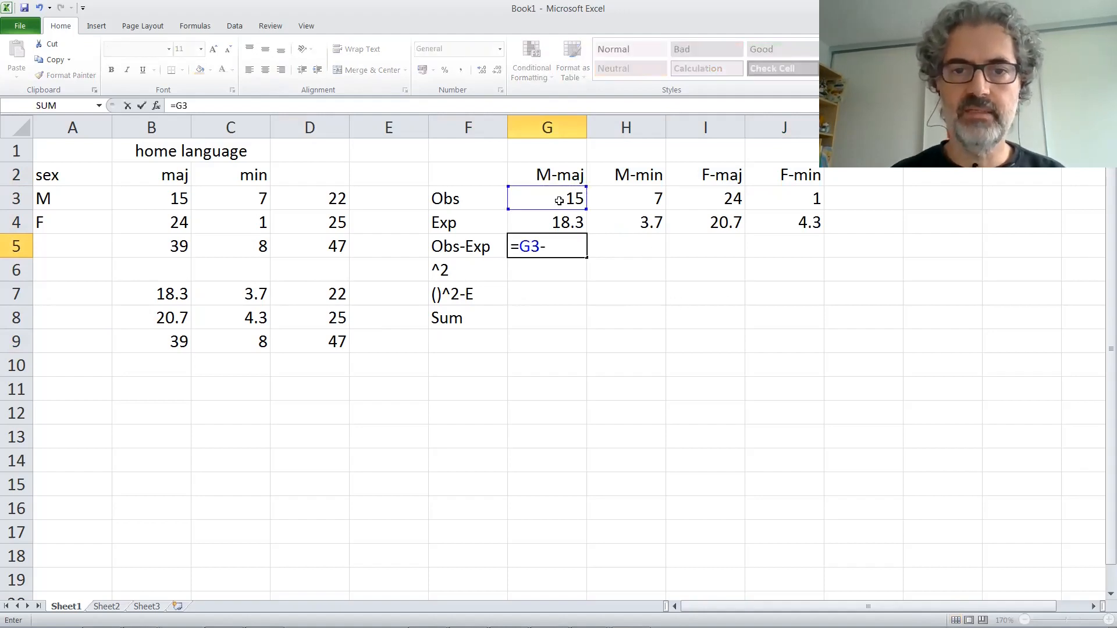
pyautogui.click(536, 216)
pyautogui.press('Return')
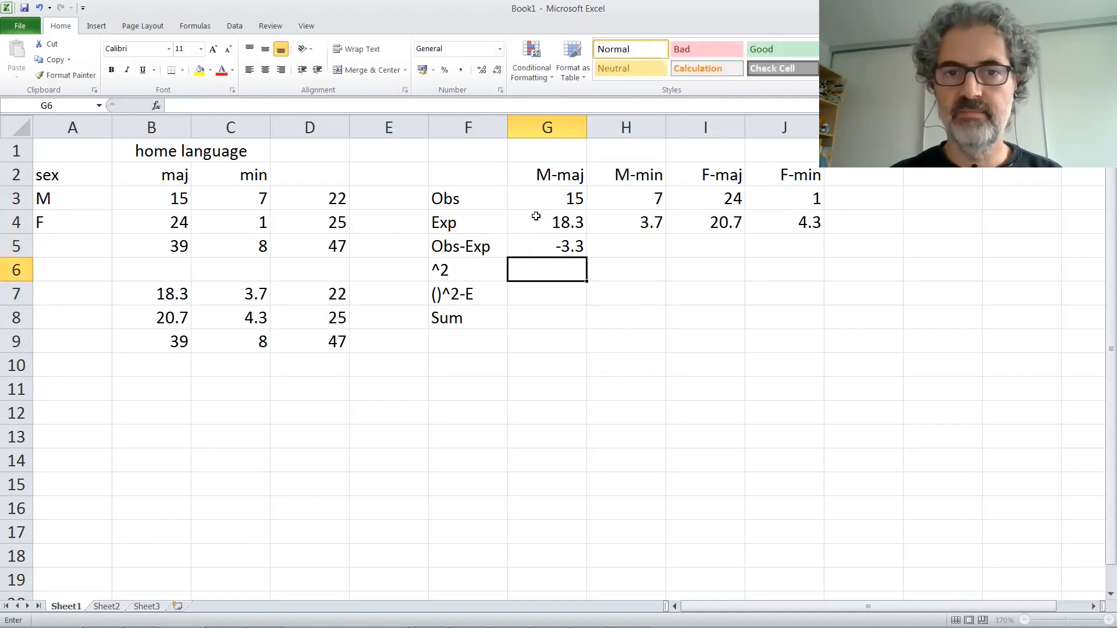
pyautogui.click(562, 243)
pyautogui.moveTo(656, 257); pyautogui.dragTo(803, 255)
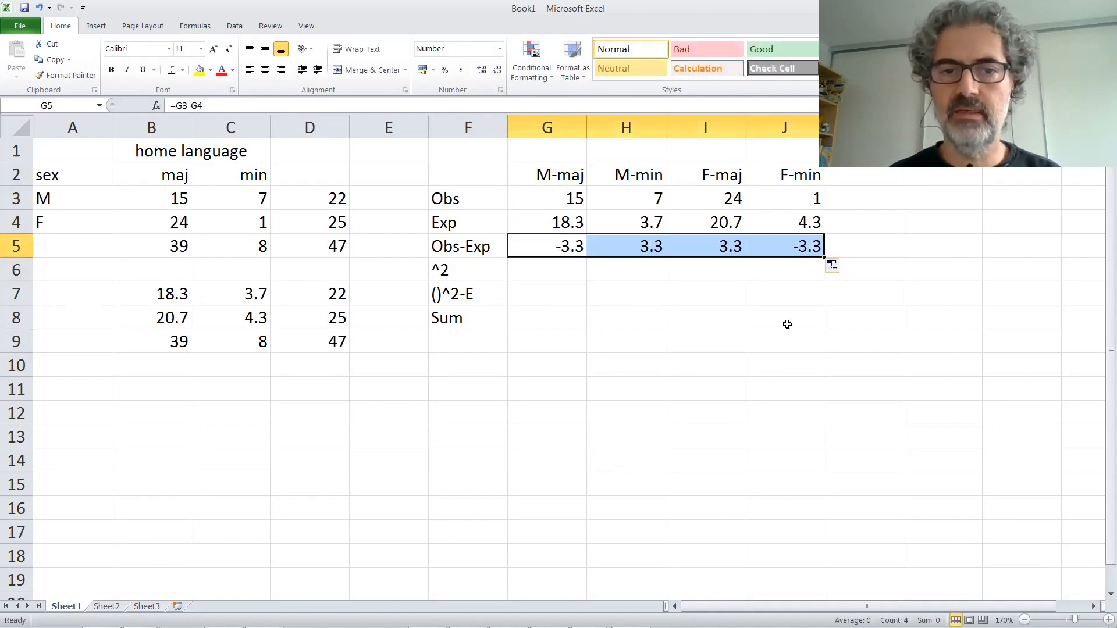
# Step: Square the difference in G6 with =G5*G5 and copy the formula across to J6
pyautogui.click(559, 274)
pyautogui.write('=')
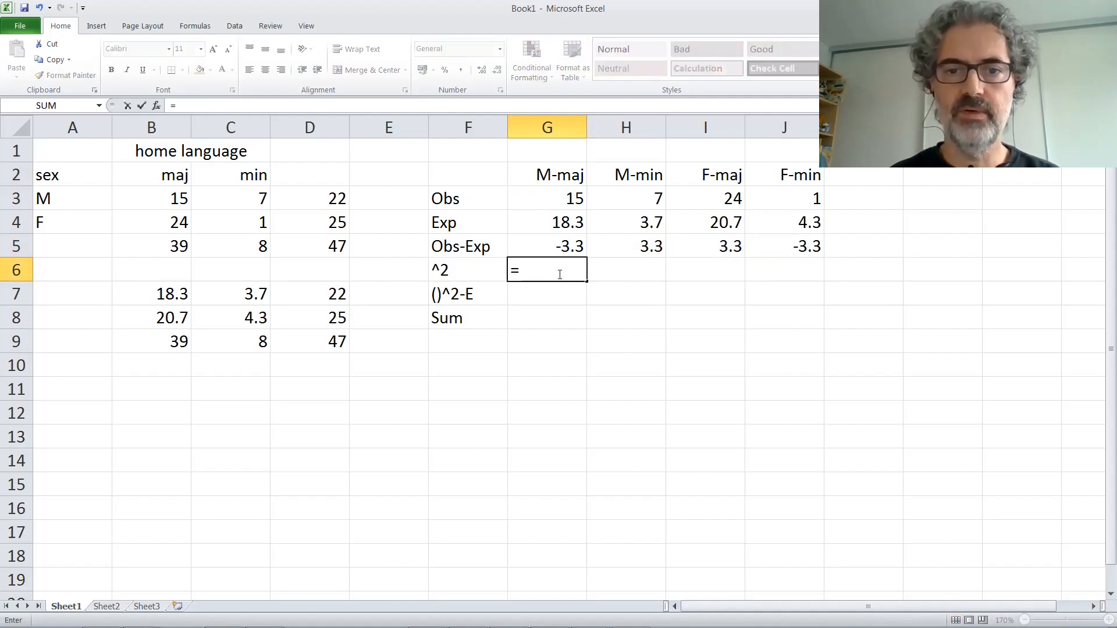
pyautogui.click(556, 244)
pyautogui.write('*')
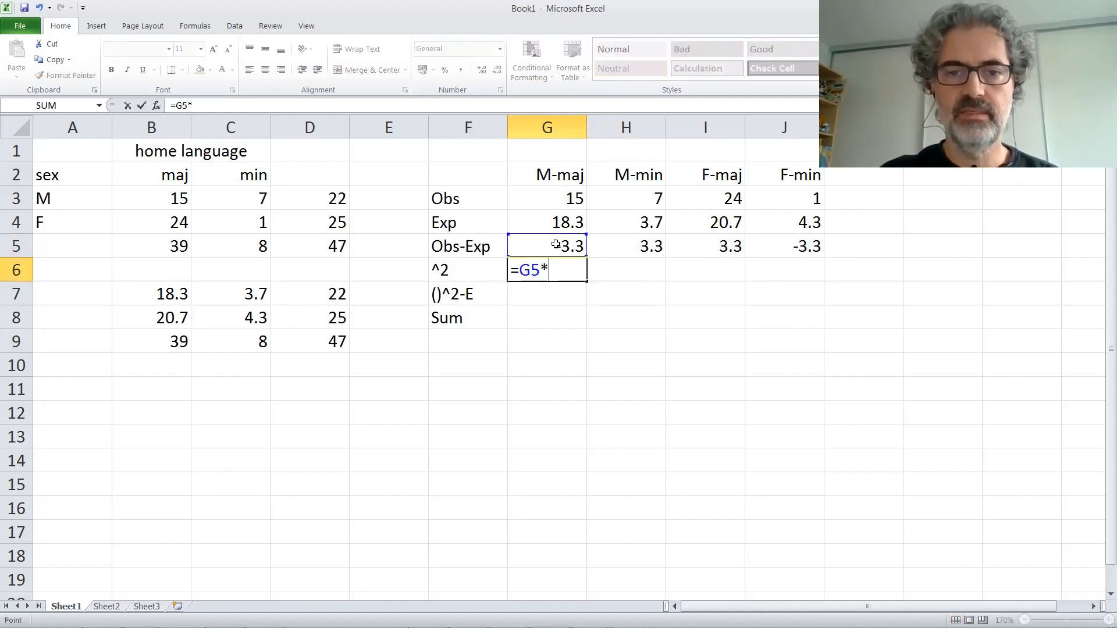
pyautogui.click(556, 244)
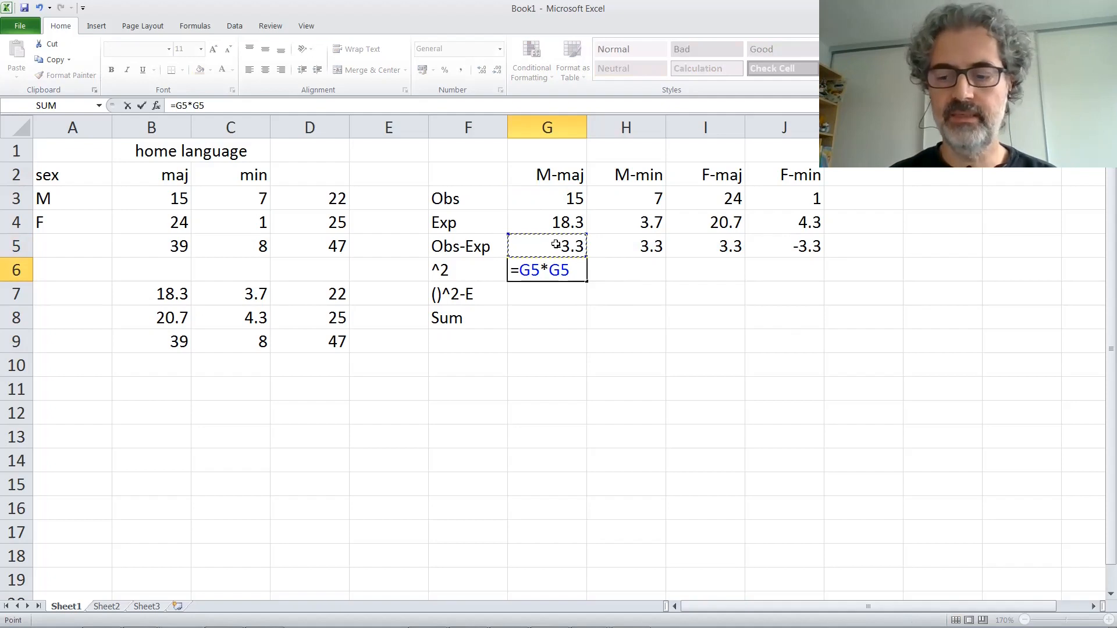
pyautogui.press('Return')
pyautogui.click(579, 273)
pyautogui.moveTo(586, 281); pyautogui.dragTo(802, 280)
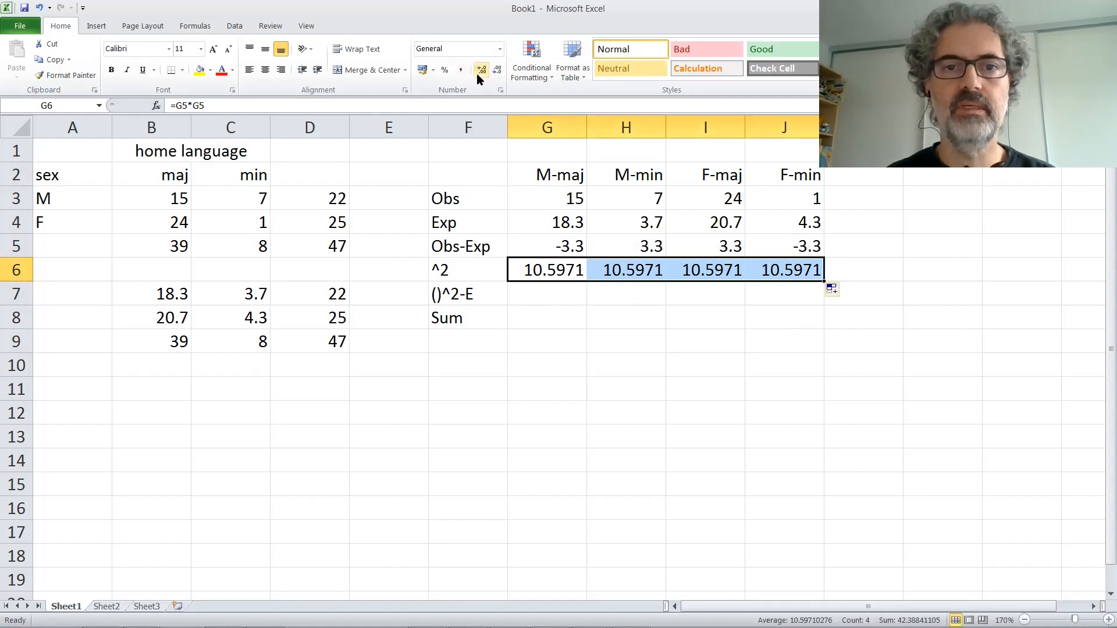
# Step: Reduce the squared differences in G6:J6 to one decimal place
pyautogui.click(496, 71)
pyautogui.click(496, 71)
pyautogui.click(496, 71)
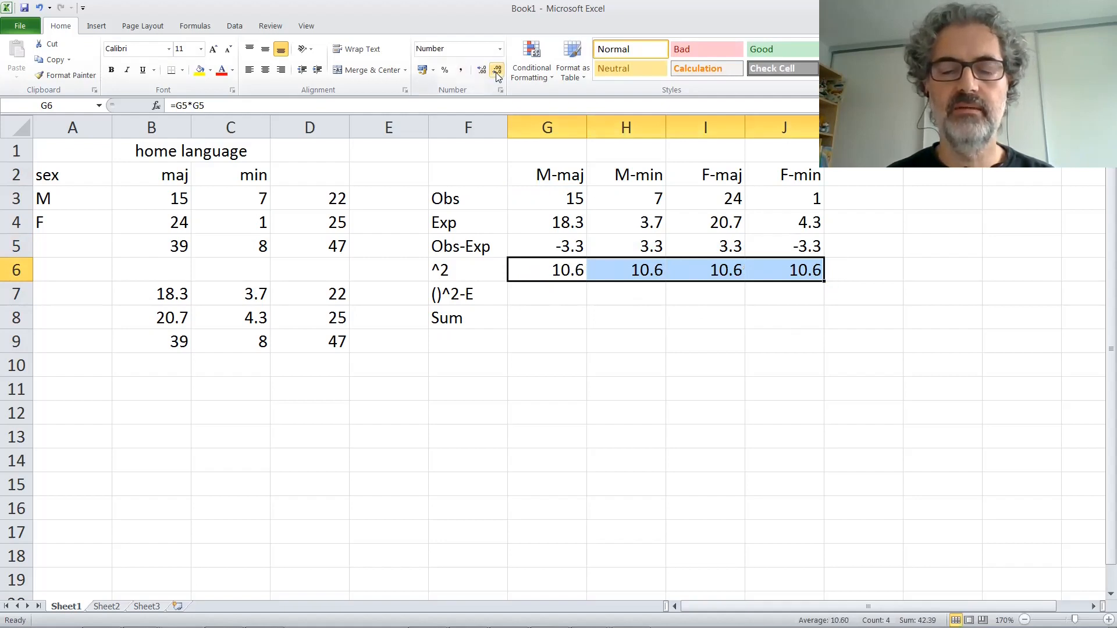
# Step: Divide the squared difference by the expected count in G7 with =G6/G4, copy the formula to J7, and reduce G7:J7 to three decimal places
pyautogui.click(560, 294)
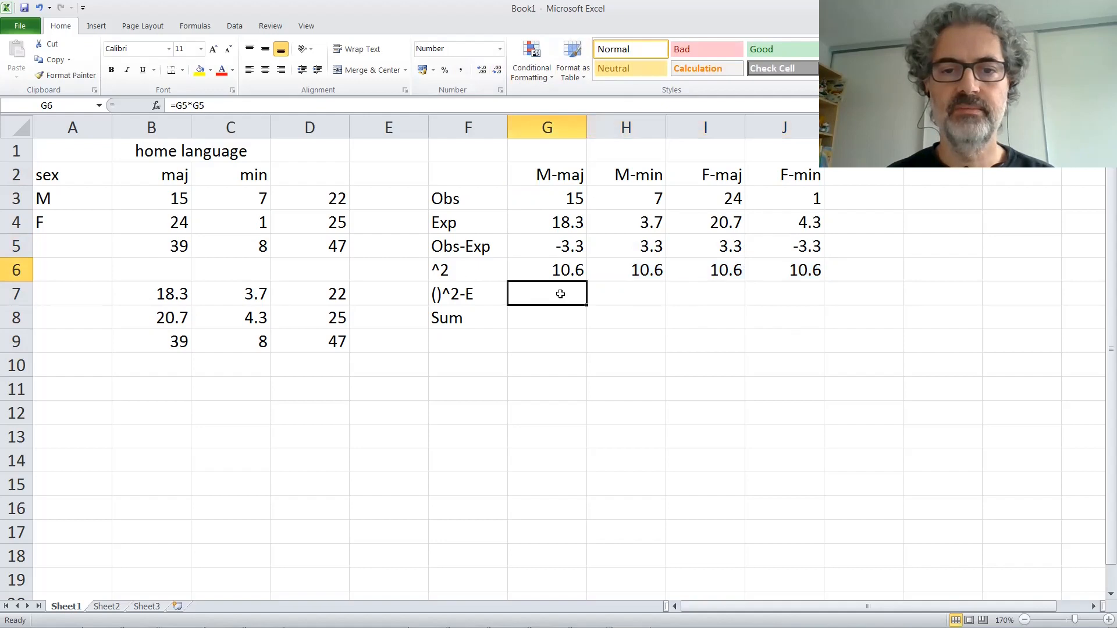
pyautogui.write('=')
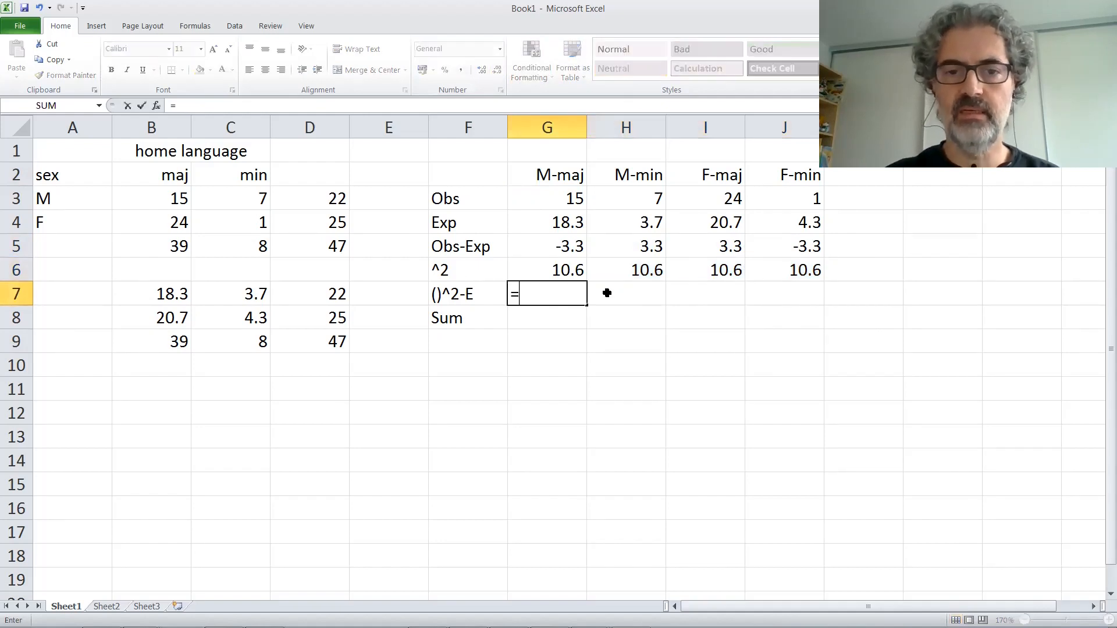
pyautogui.click(558, 271)
pyautogui.write('/')
pyautogui.click(557, 223)
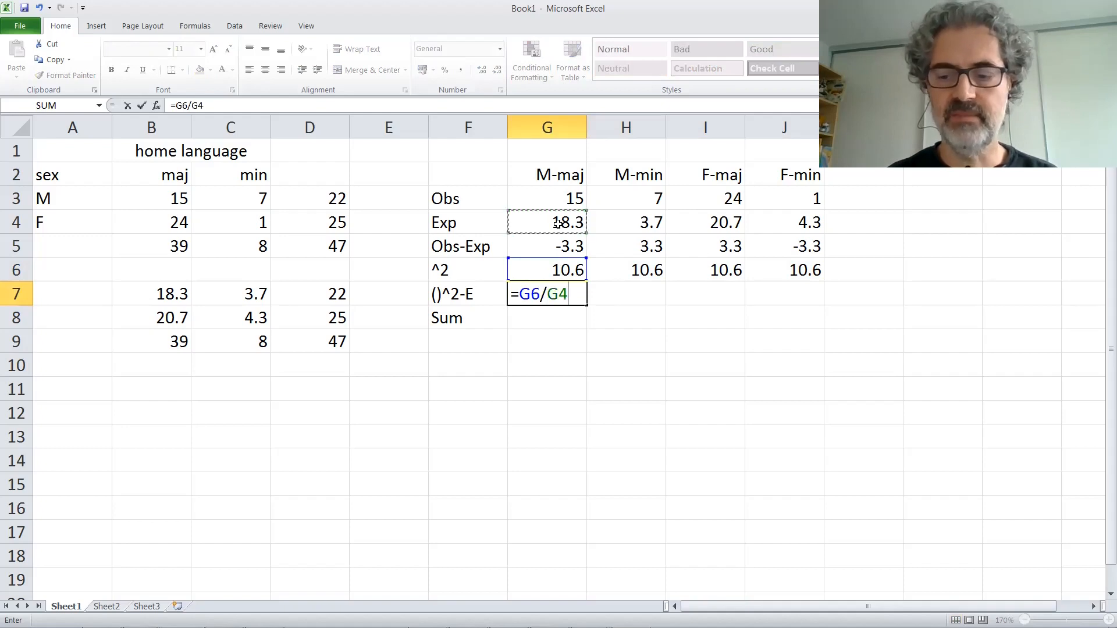
pyautogui.press('Return')
pyautogui.click(568, 293)
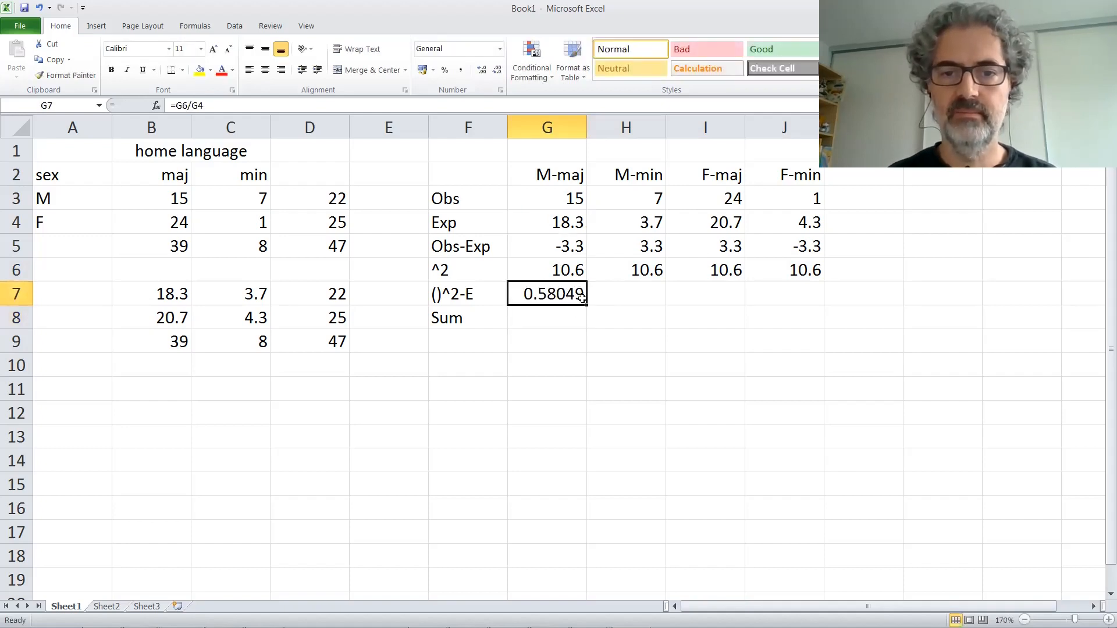
pyautogui.moveTo(586, 307); pyautogui.dragTo(814, 303)
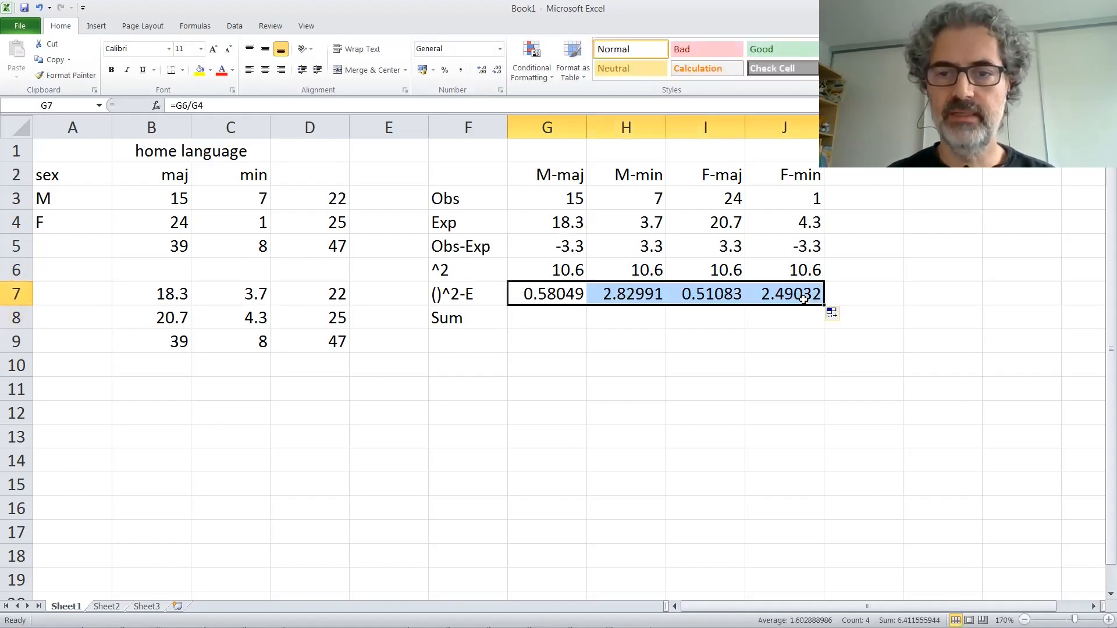
pyautogui.click(495, 69)
pyautogui.click(495, 69)
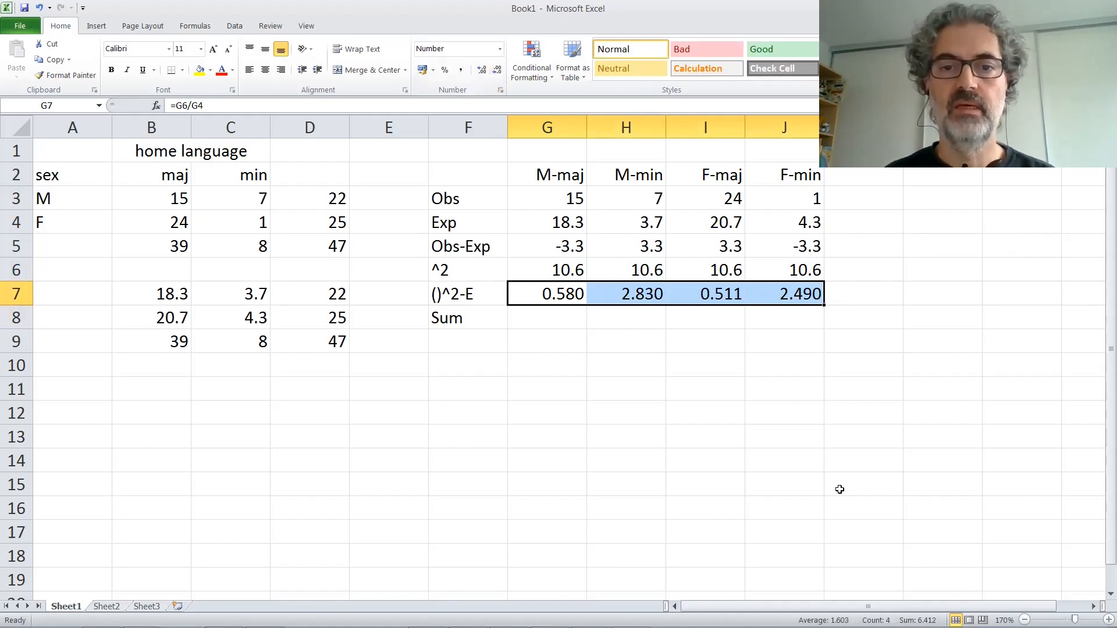
# Step: Clear the calculated values in G5:J7
pyautogui.click(578, 246)
pyautogui.keyDown('shift'); pyautogui.click(816, 298); pyautogui.keyUp('shift')
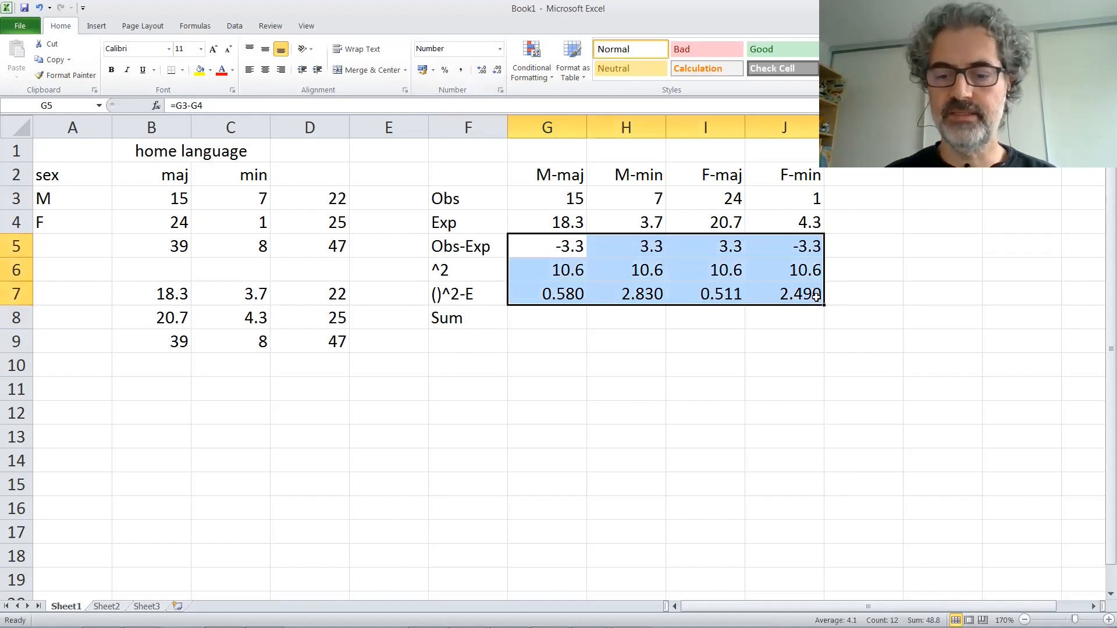
pyautogui.press('Delete')
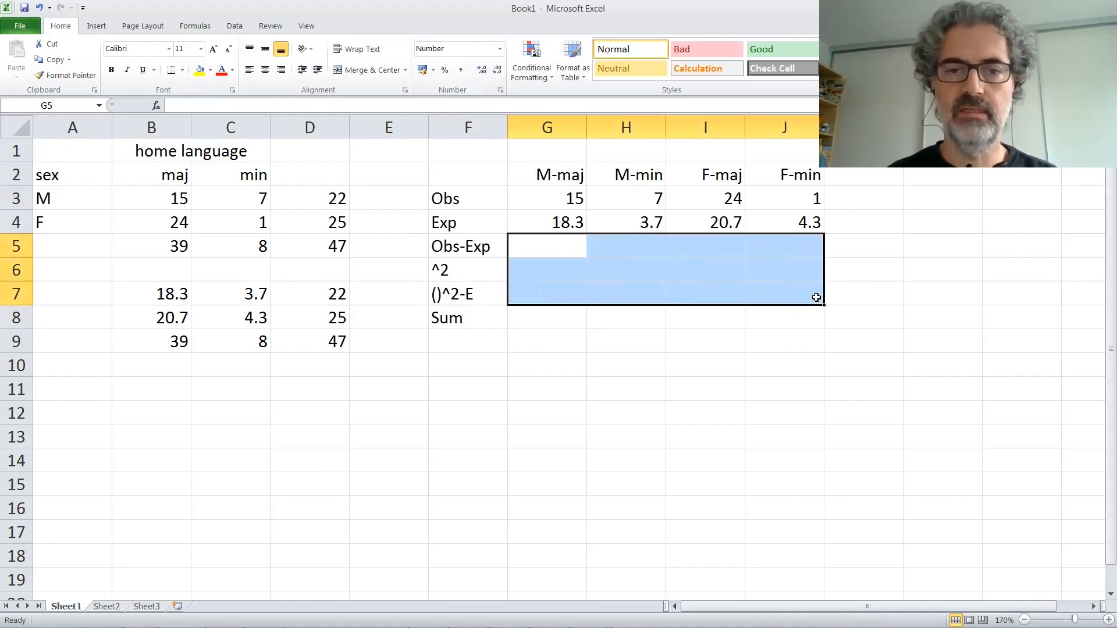
pyautogui.click(690, 295)
# Step: Calculate observed minus expected for M-maj in G5 with =G3-G4
pyautogui.click(578, 245)
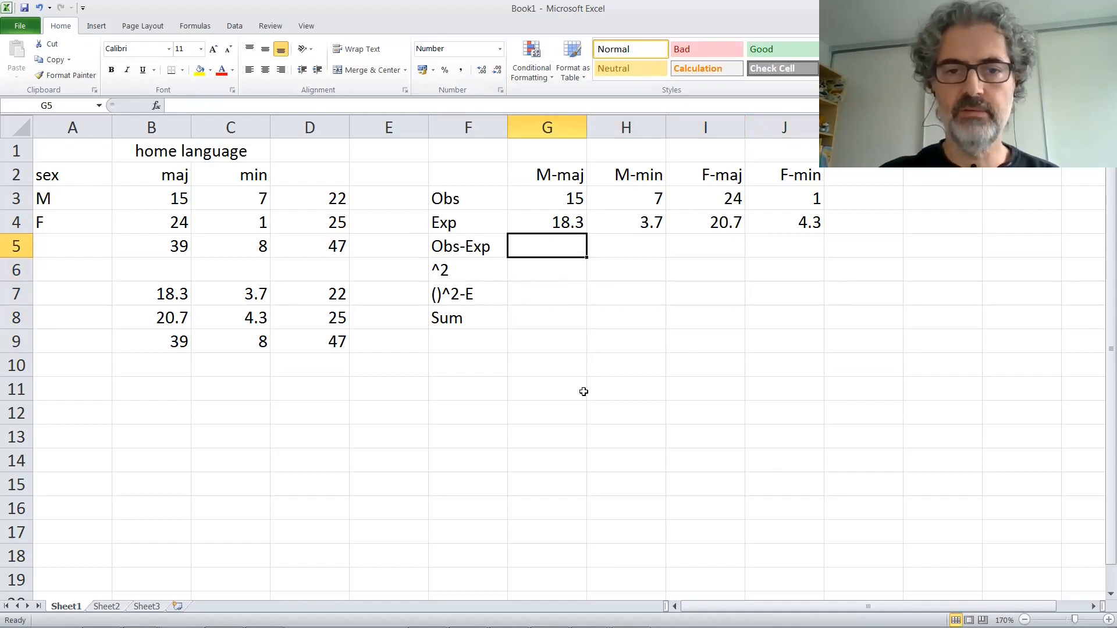
pyautogui.write('=')
pyautogui.click(558, 198)
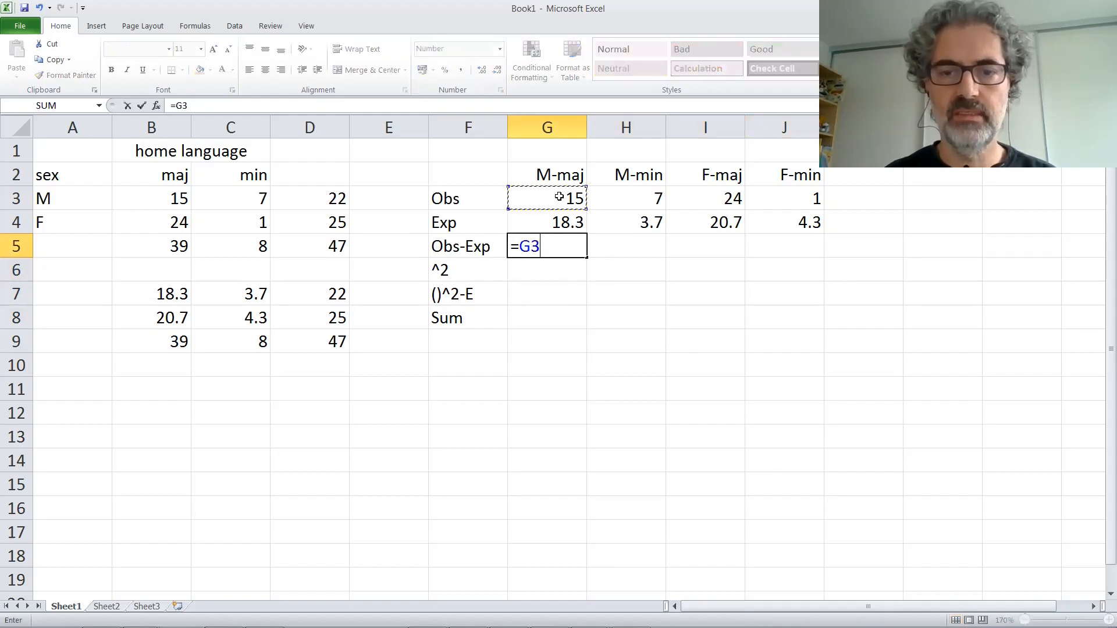
pyautogui.write('=')
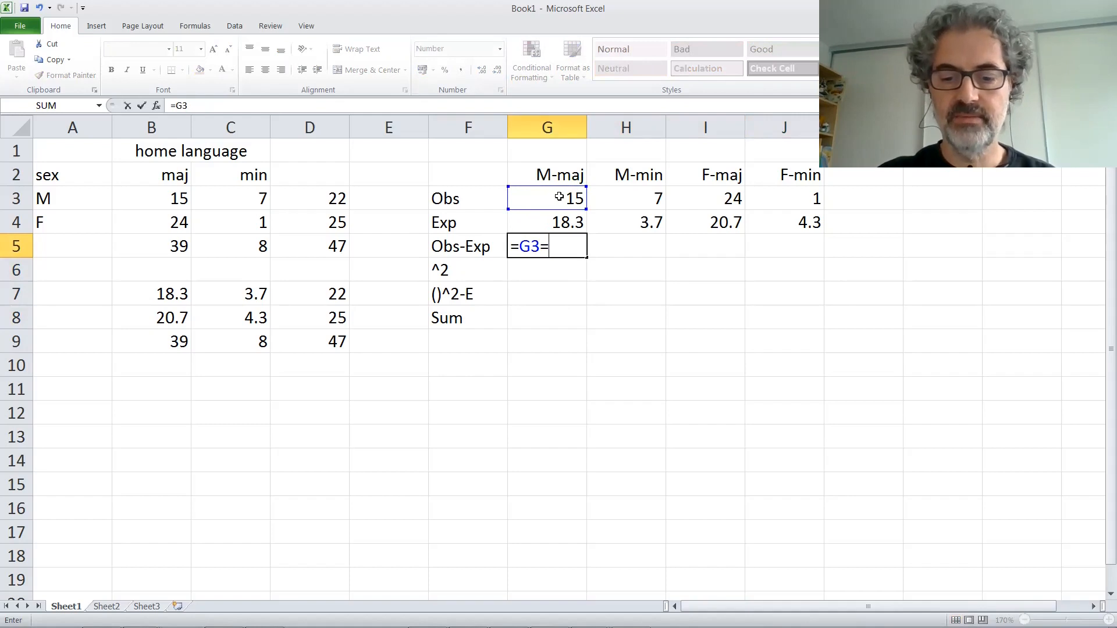
pyautogui.press('BackSpace')
pyautogui.write('-')
pyautogui.click(559, 223)
pyautogui.press('Return')
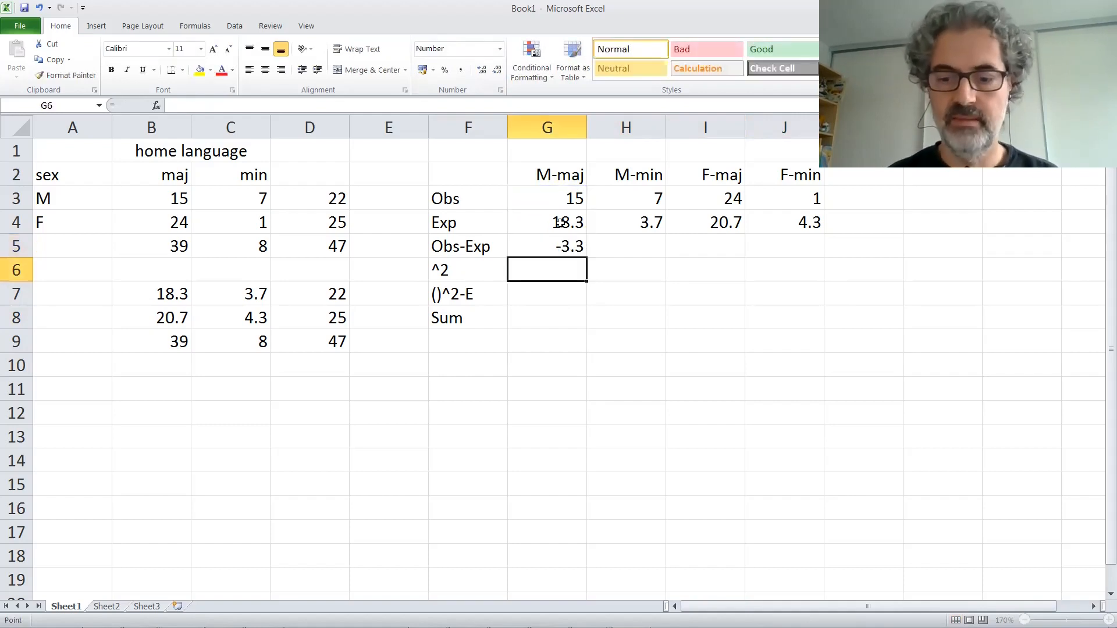
# Step: Square the M-maj difference in G6 with =G5*G5
pyautogui.write('=')
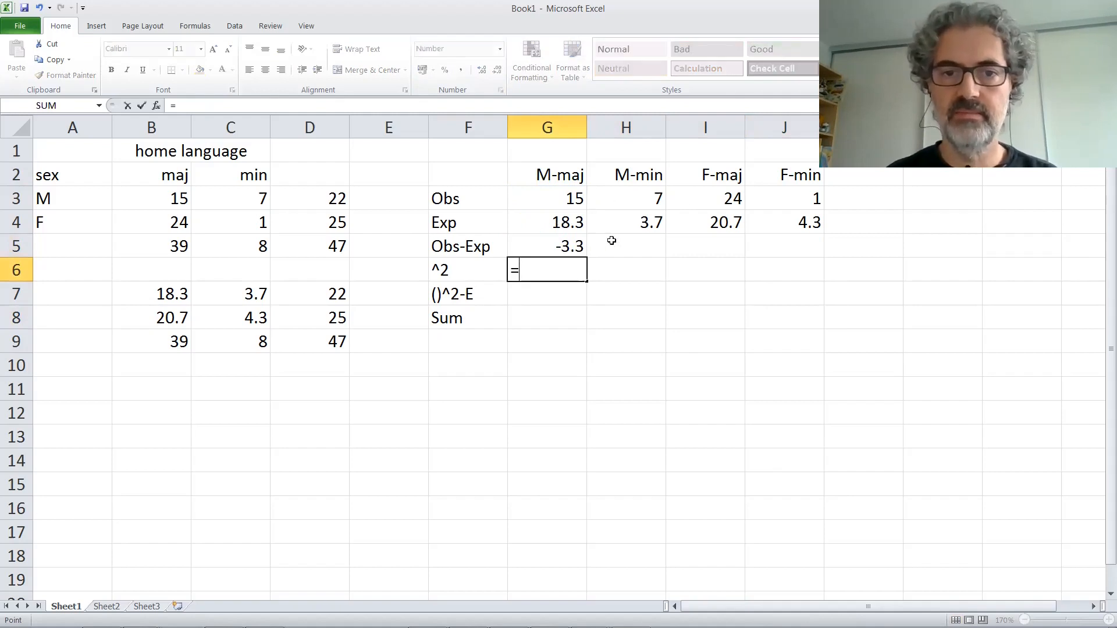
pyautogui.click(579, 242)
pyautogui.write('*')
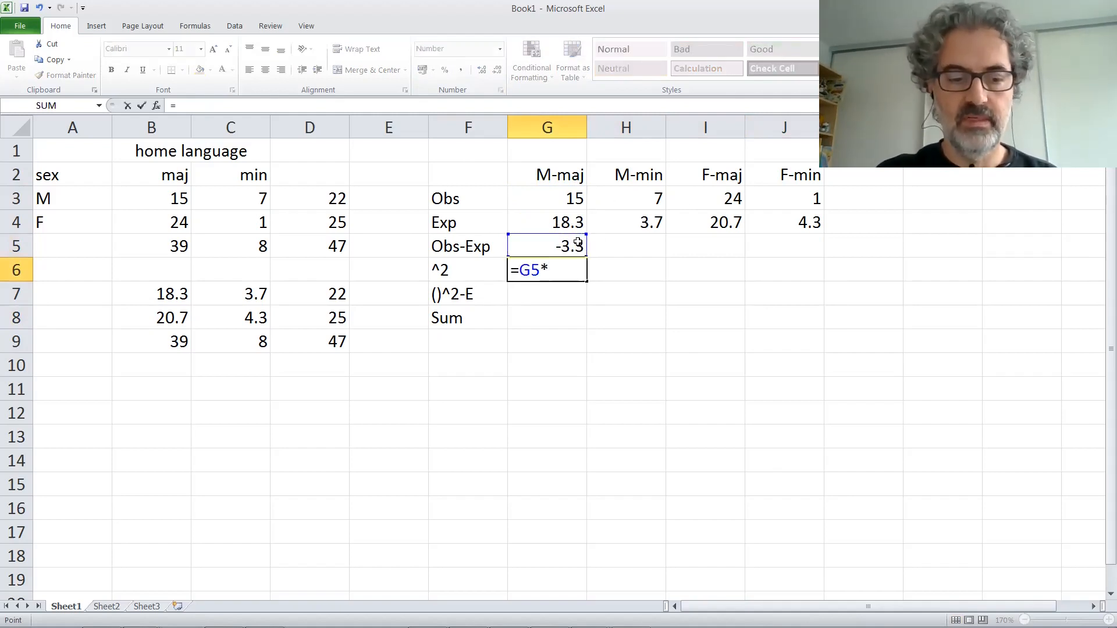
pyautogui.click(578, 242)
pyautogui.press('Return')
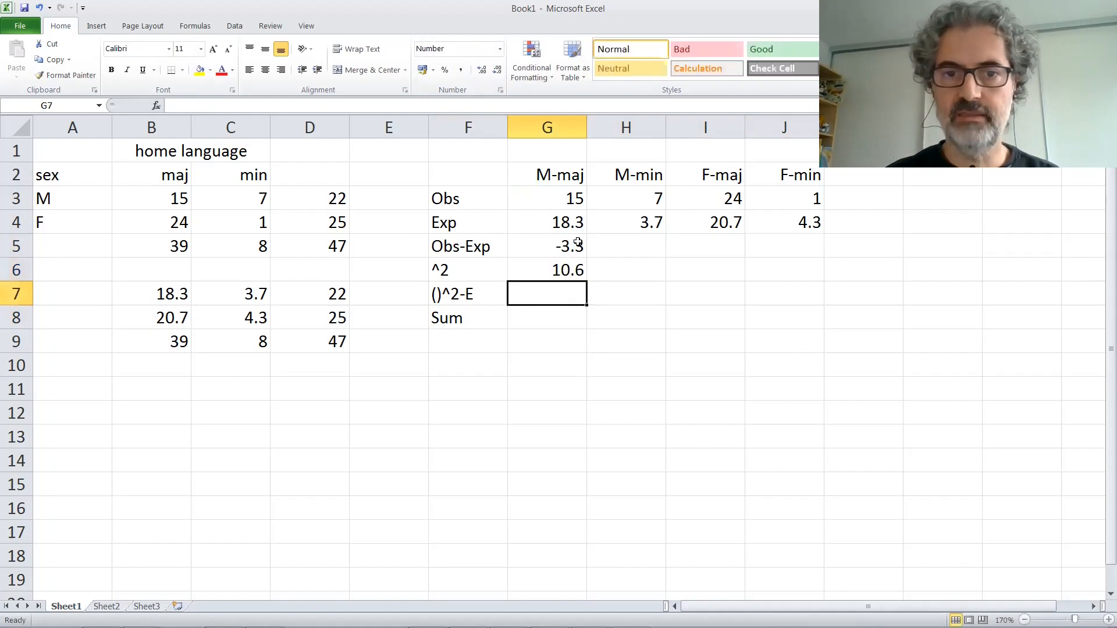
# Step: Divide the squared M-maj difference by its expected count in G7 with =G6/G4
pyautogui.write('=')
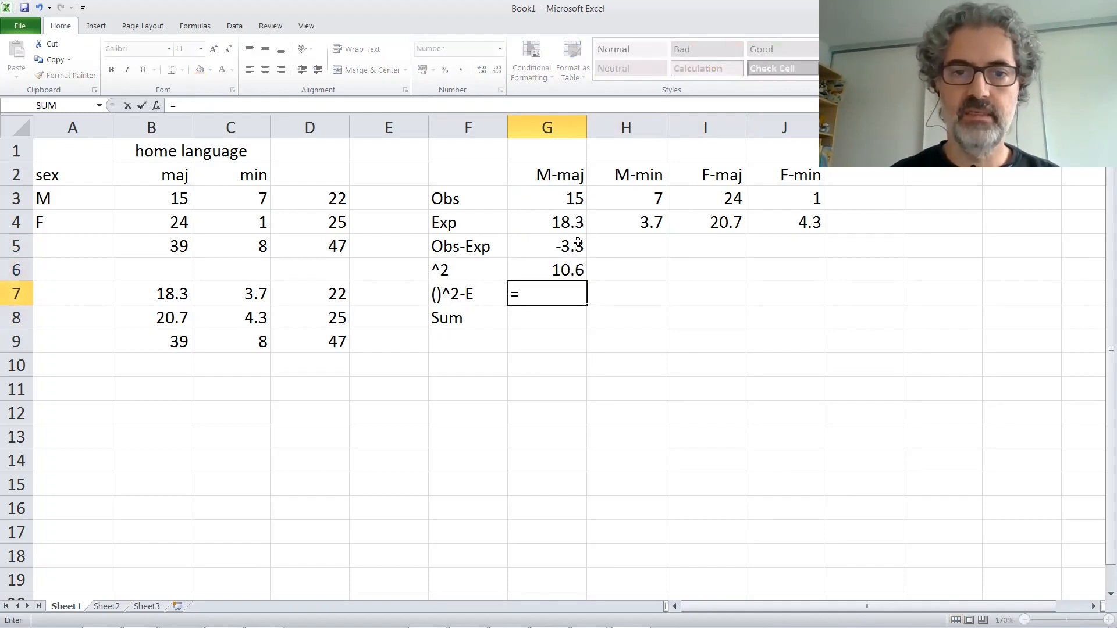
pyautogui.click(557, 270)
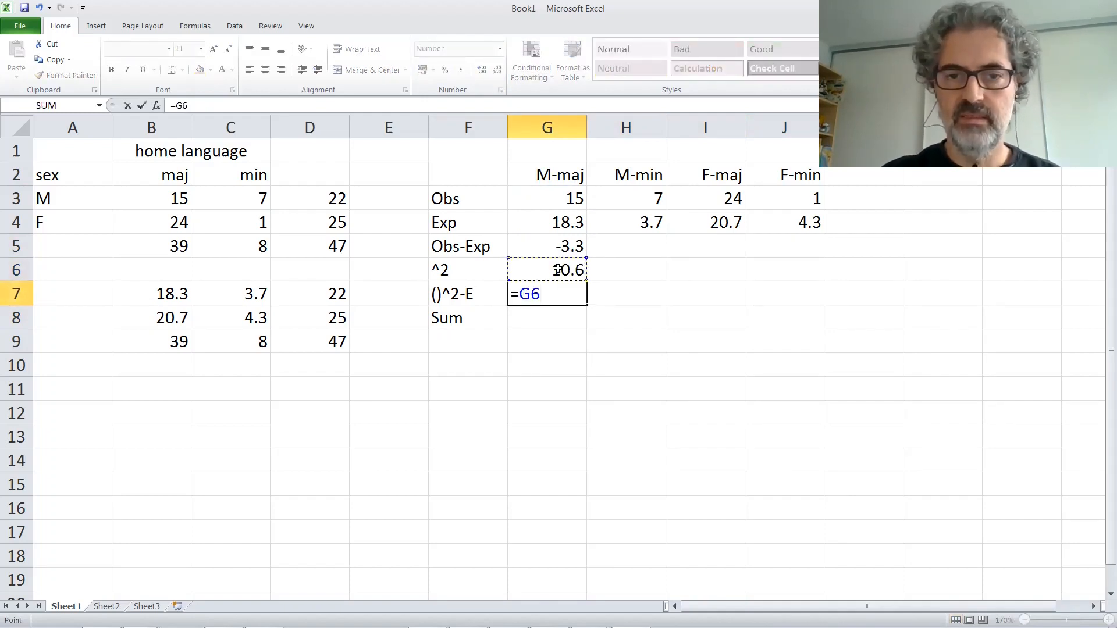
pyautogui.write('/')
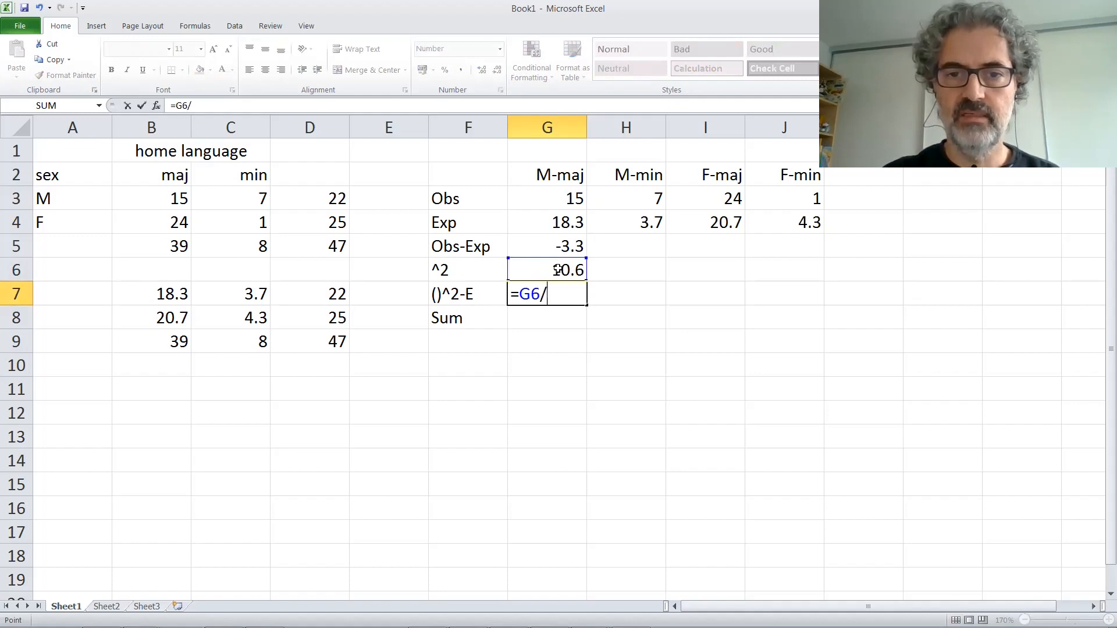
pyautogui.click(568, 222)
pyautogui.press('Return')
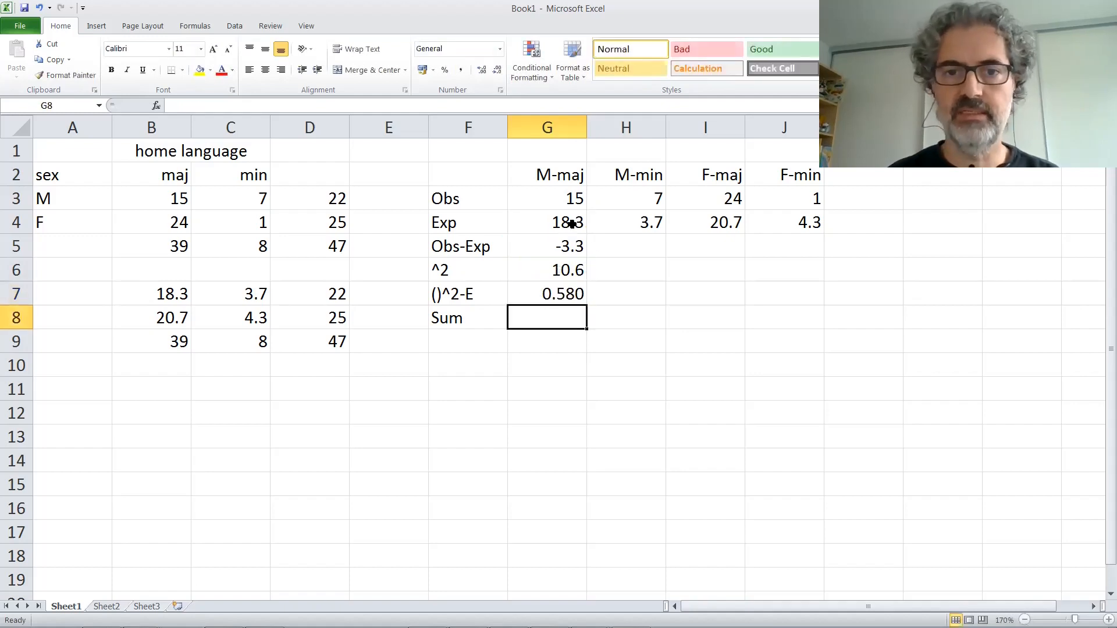
# Step: Copy the three formulas in G5:G7 across to column J together
pyautogui.moveTo(564, 254); pyautogui.dragTo(570, 291)
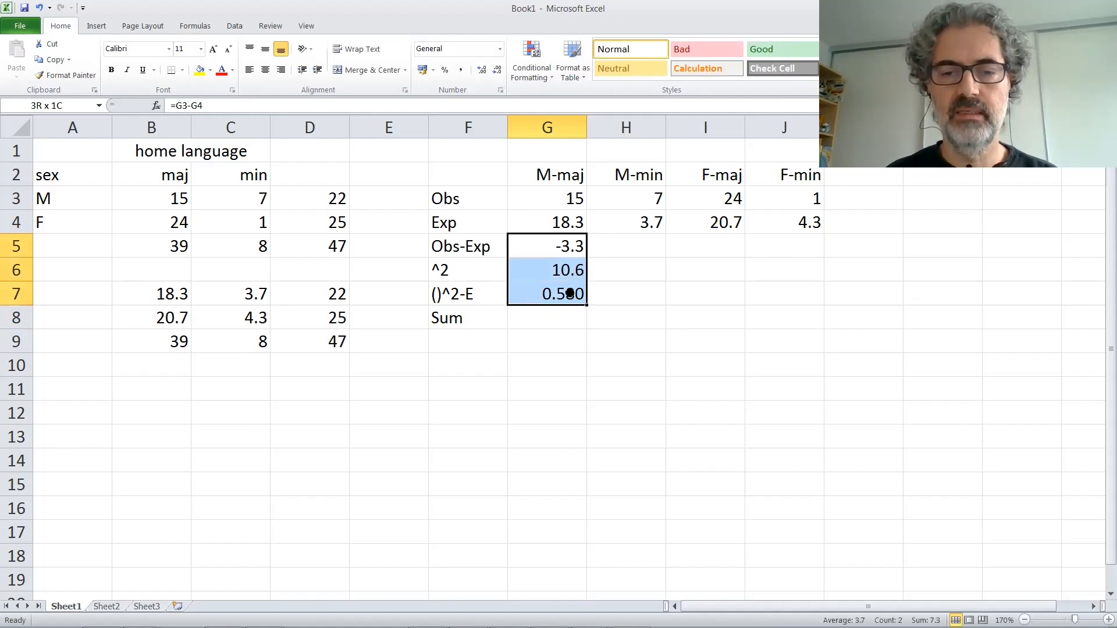
pyautogui.moveTo(585, 305); pyautogui.dragTo(802, 306)
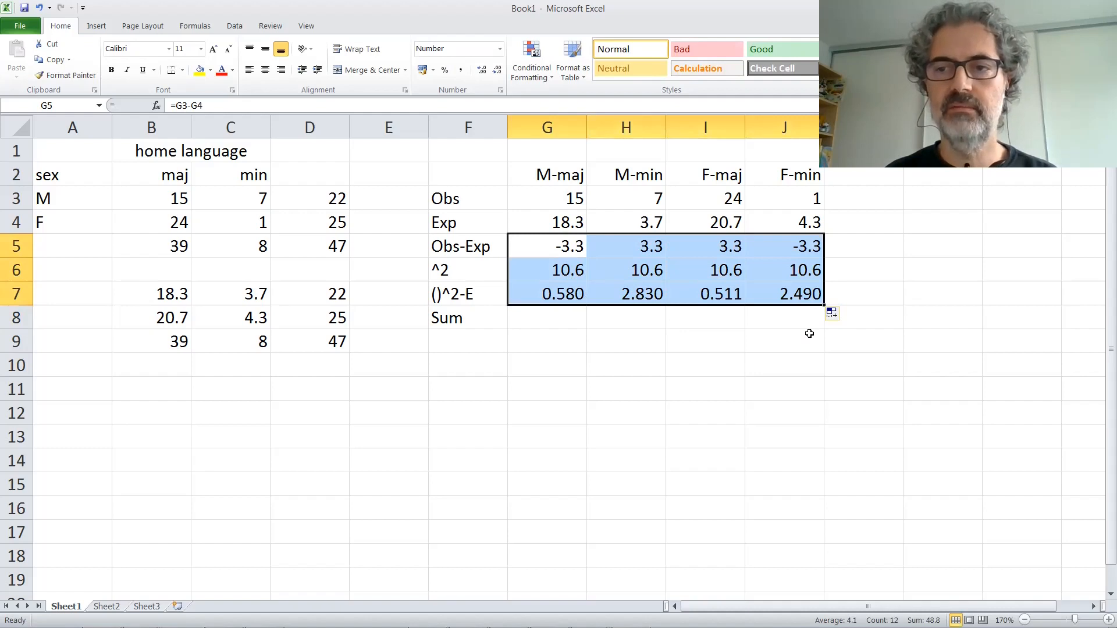
pyautogui.click(631, 354)
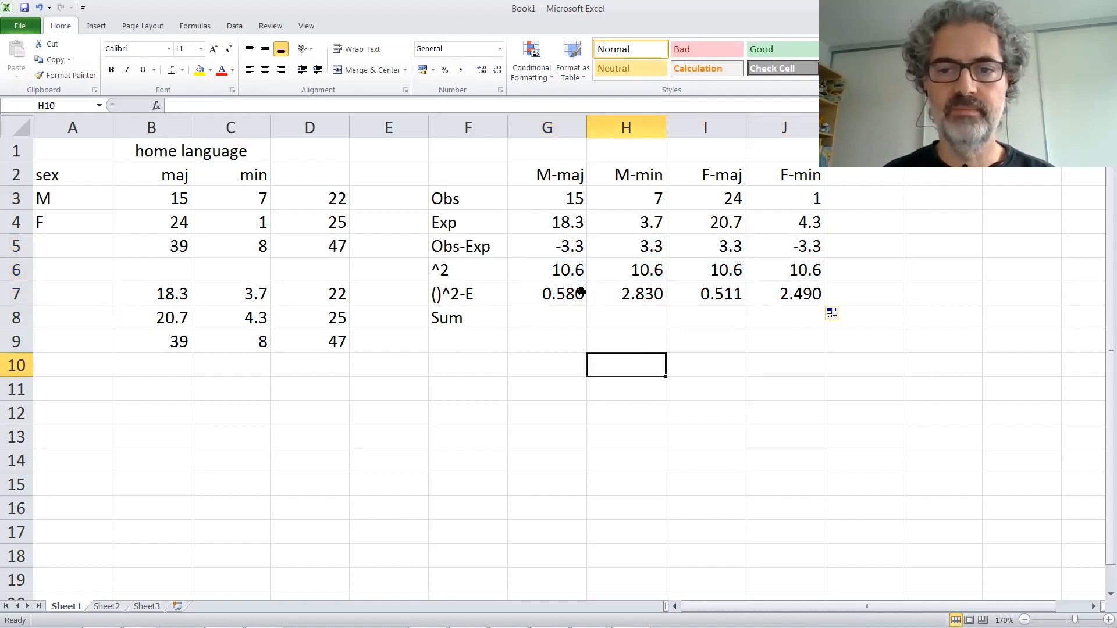
# Step: Add up the ()^2-E row in G9 with =SUM(G7:J7) to get the chi-square value
pyautogui.click(570, 337)
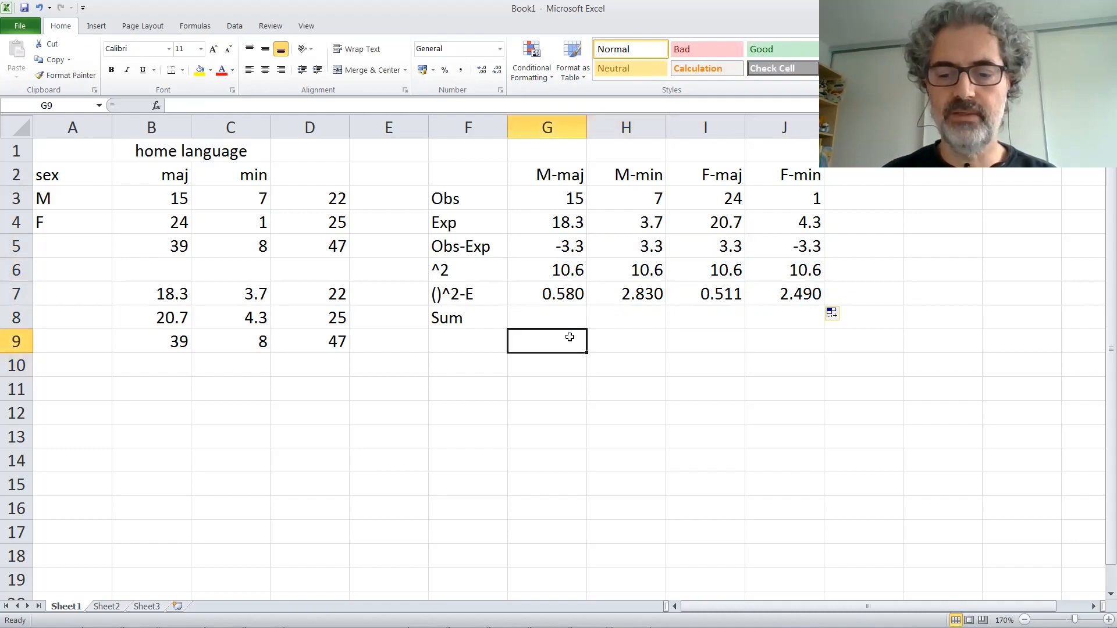
pyautogui.write('=sum(')
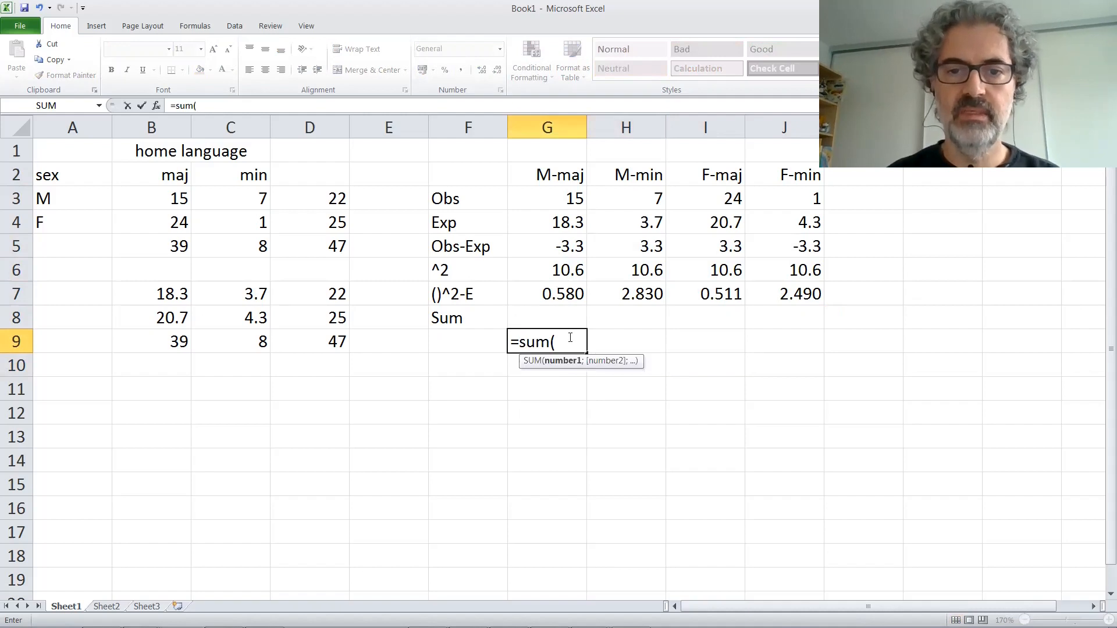
pyautogui.moveTo(533, 299); pyautogui.dragTo(793, 294)
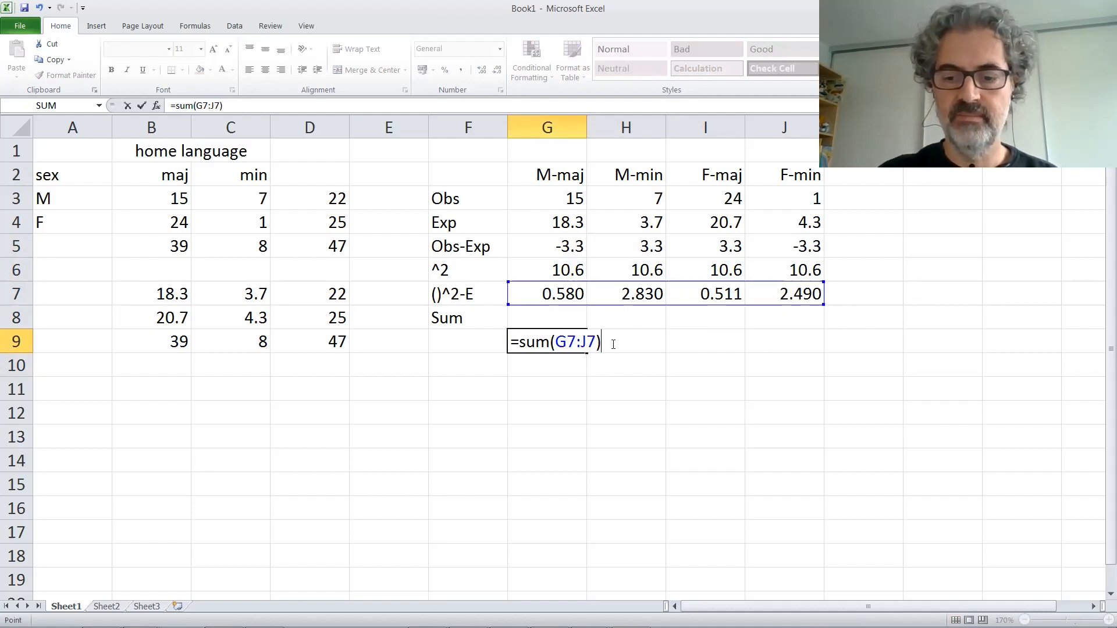
pyautogui.press('Return')
pyautogui.click(573, 341)
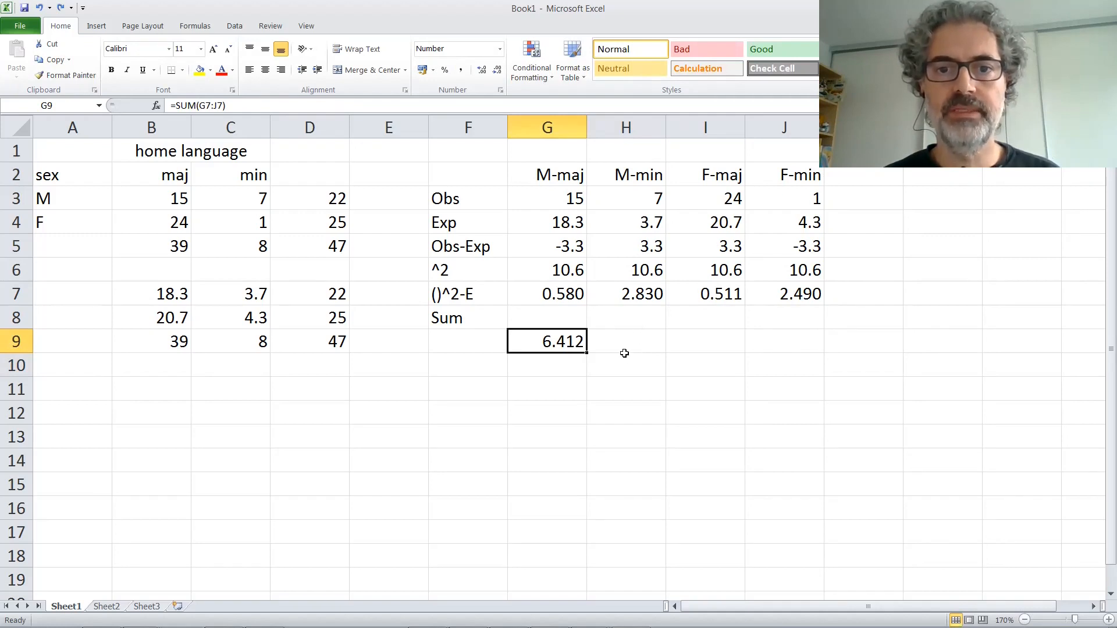
# Step: Calculate the p-value in H9 with the formula =1-CHISQ.DIST(G9;1;TRUE)
pyautogui.click(626, 340)
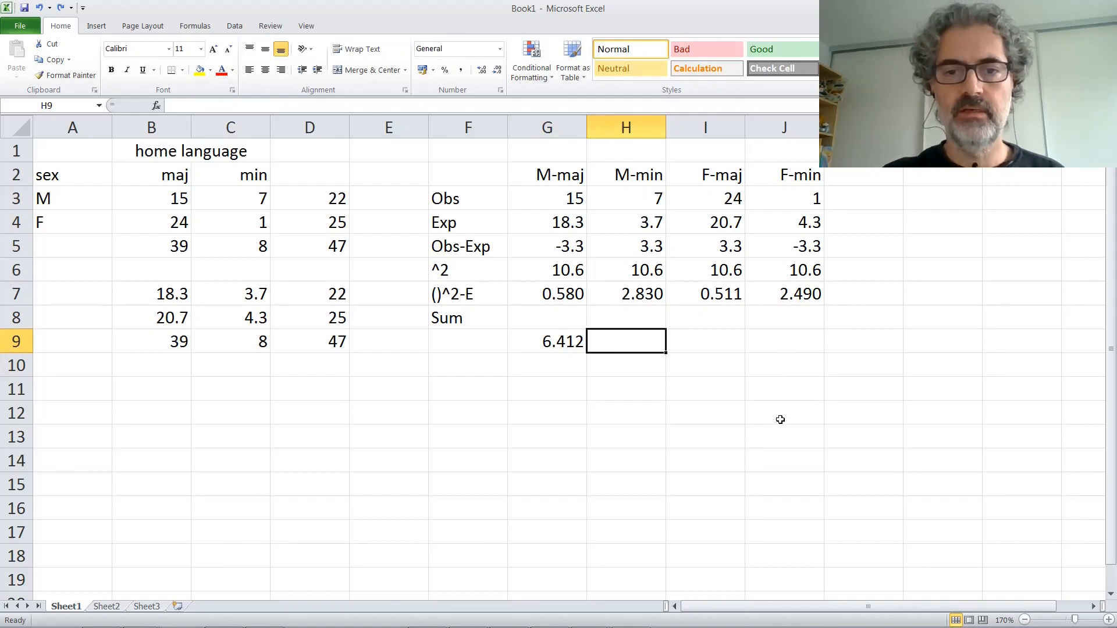
pyautogui.write('=')
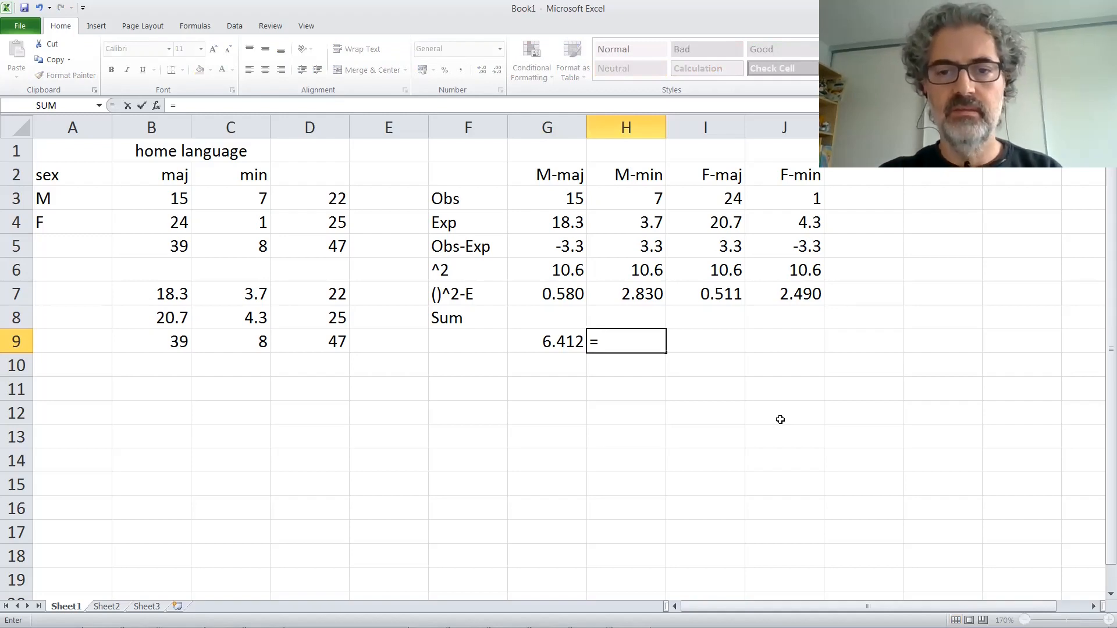
pyautogui.write('chisq.dist')
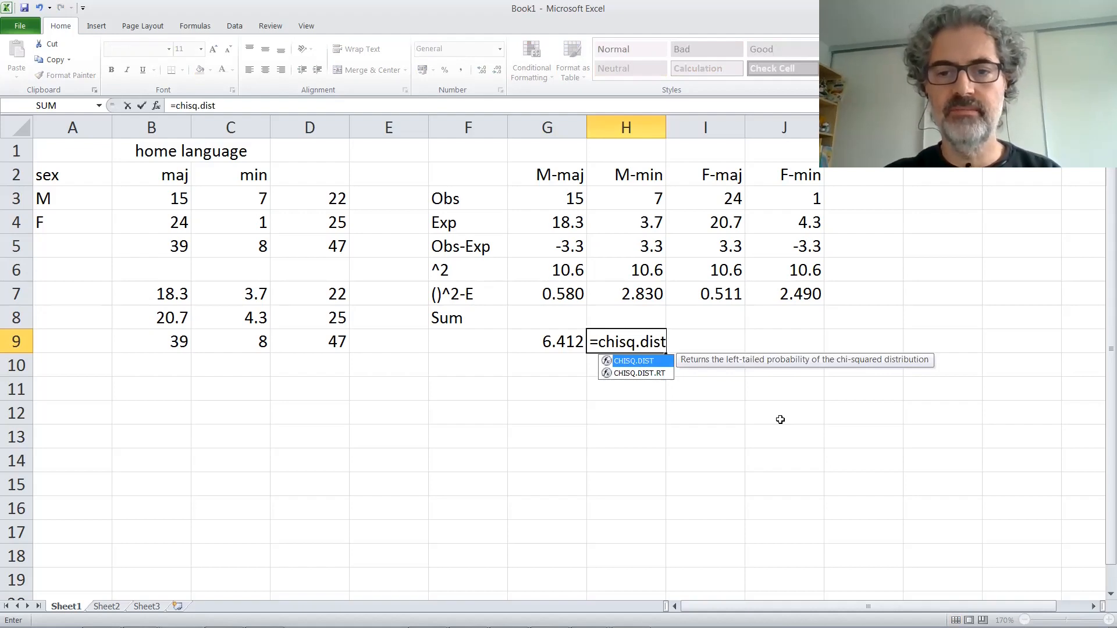
pyautogui.write('(')
pyautogui.press('Left')
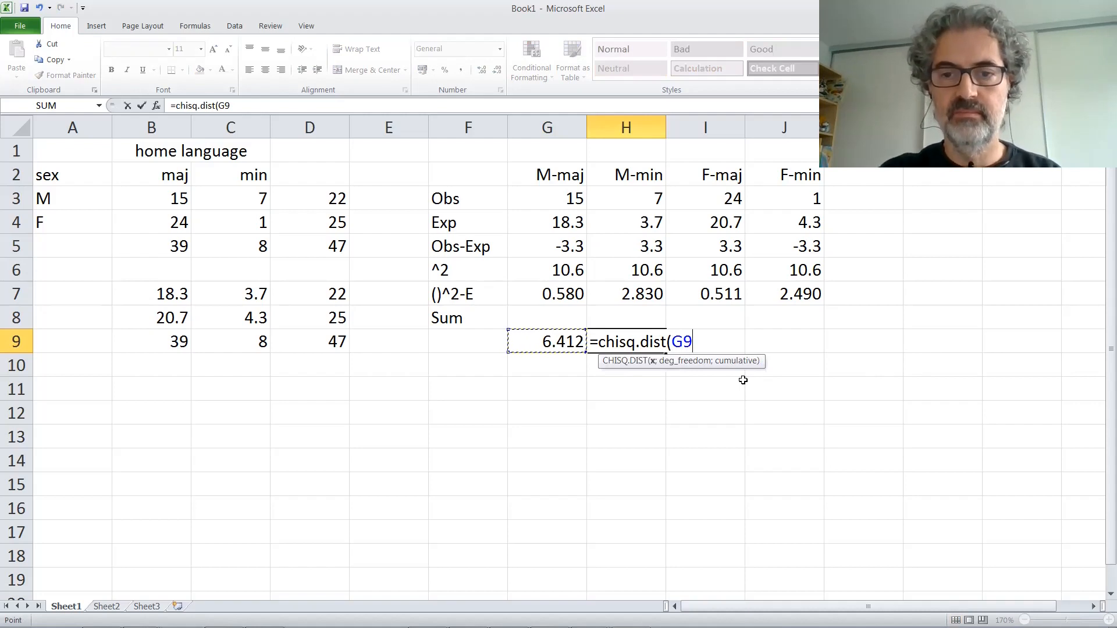
pyautogui.write(';1')
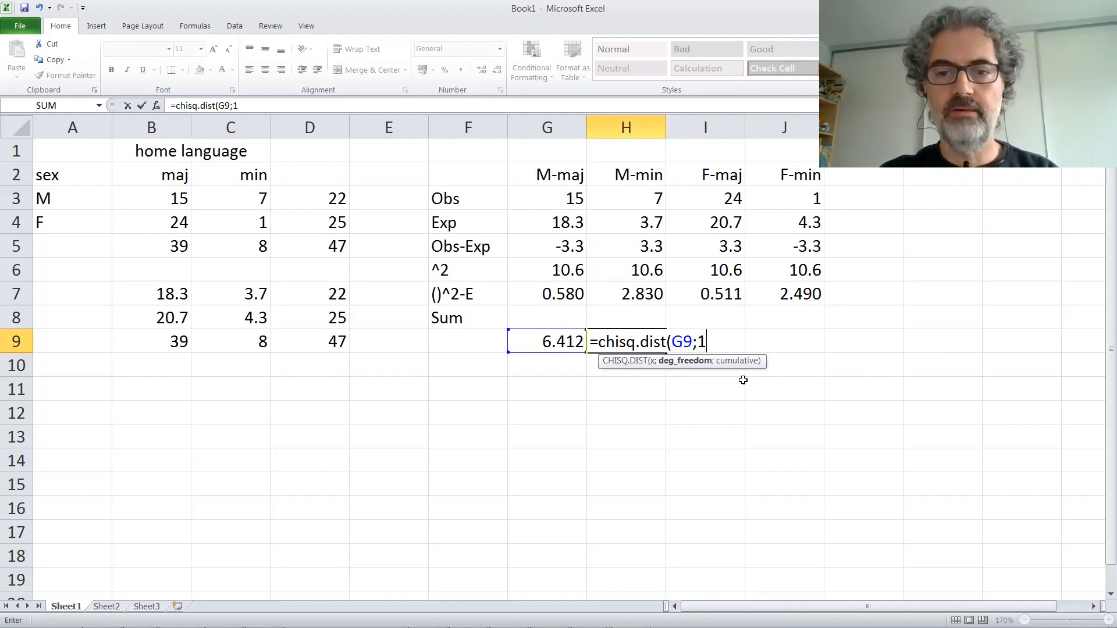
pyautogui.write(';T')
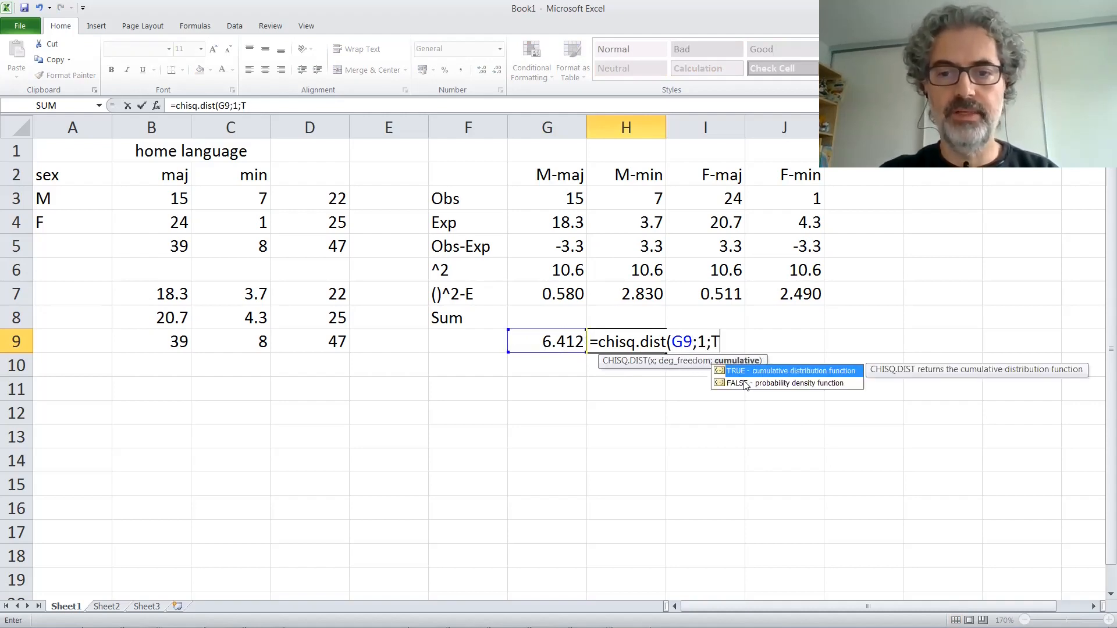
pyautogui.write('RUE)')
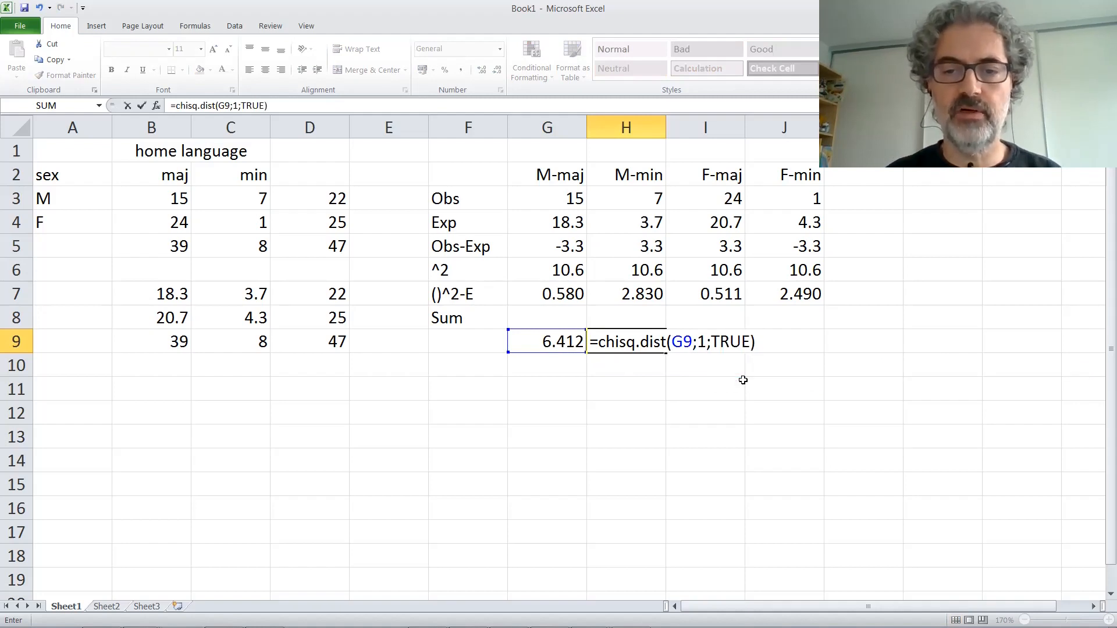
pyautogui.click(600, 344)
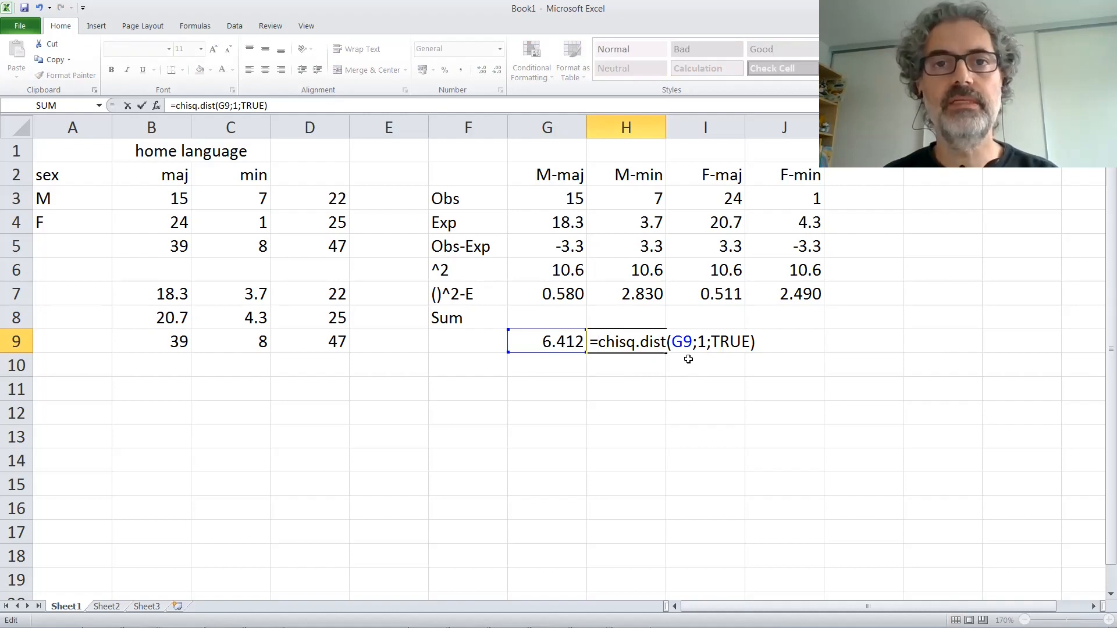
pyautogui.write('1-')
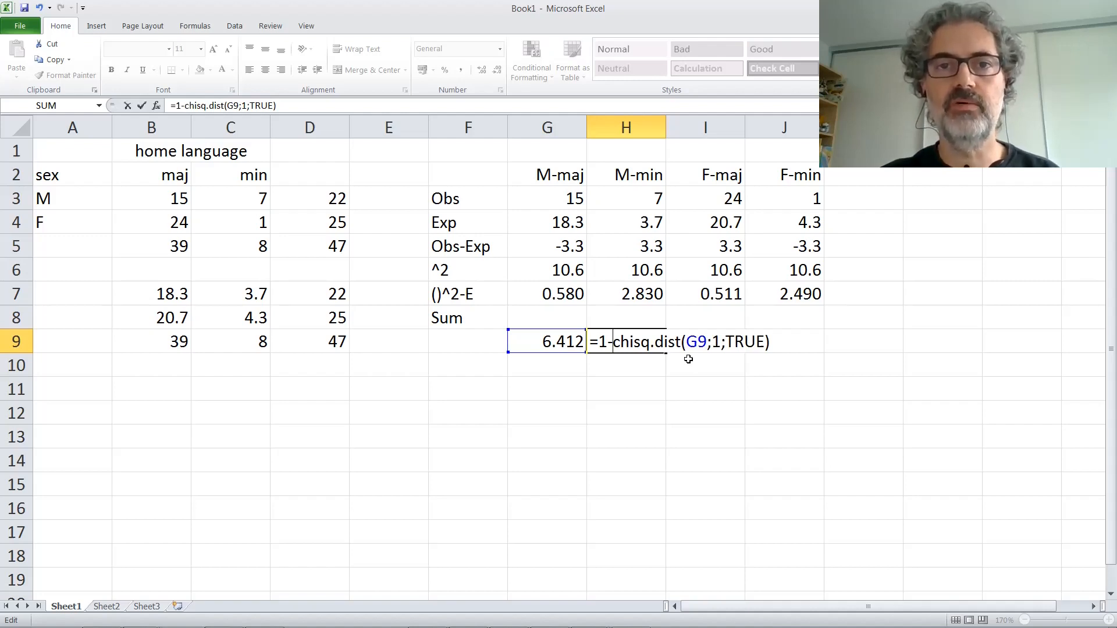
pyautogui.press('Return')
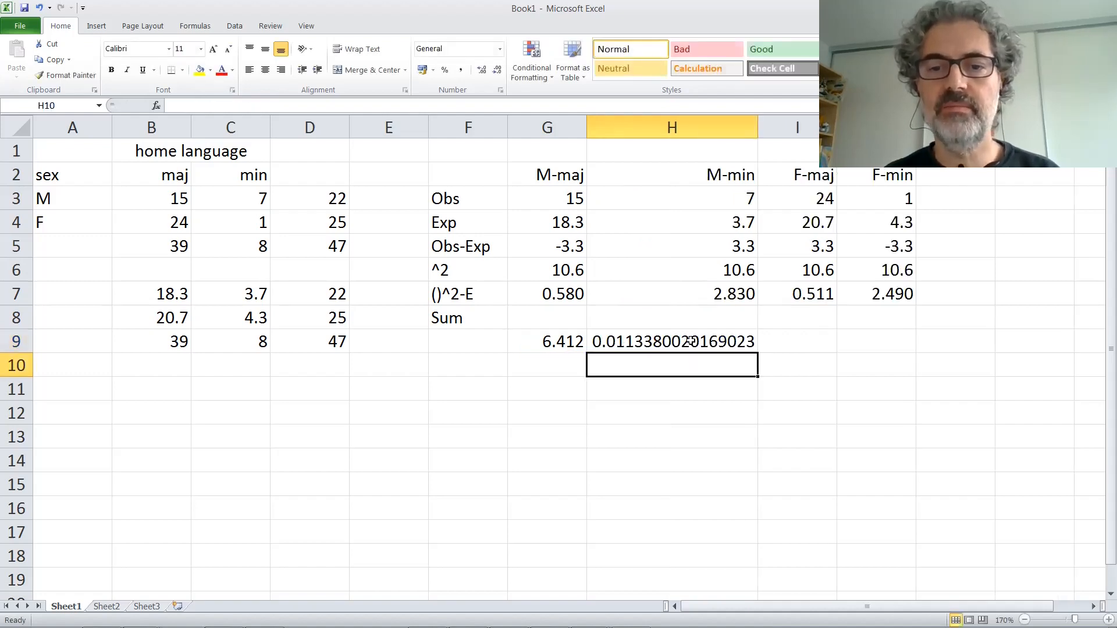
# Step: Reduce the p-value in H9 to three decimal places and narrow column H to fit
pyautogui.click(690, 342)
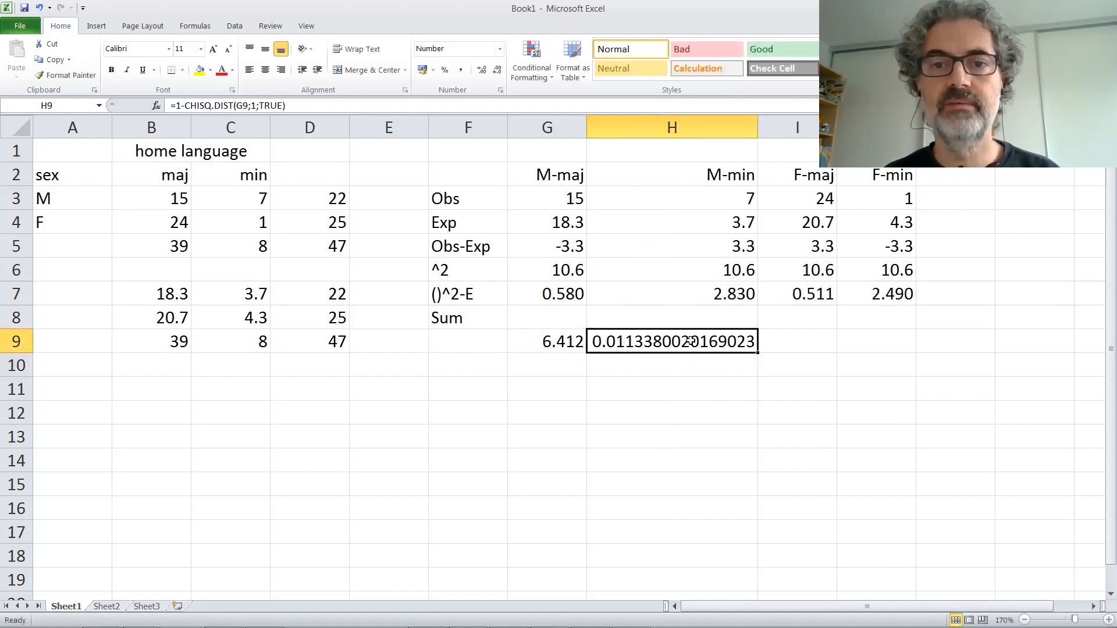
pyautogui.doubleClick(497, 71)
pyautogui.doubleClick(497, 70)
pyautogui.doubleClick(498, 70)
pyautogui.doubleClick(498, 70)
pyautogui.doubleClick(497, 71)
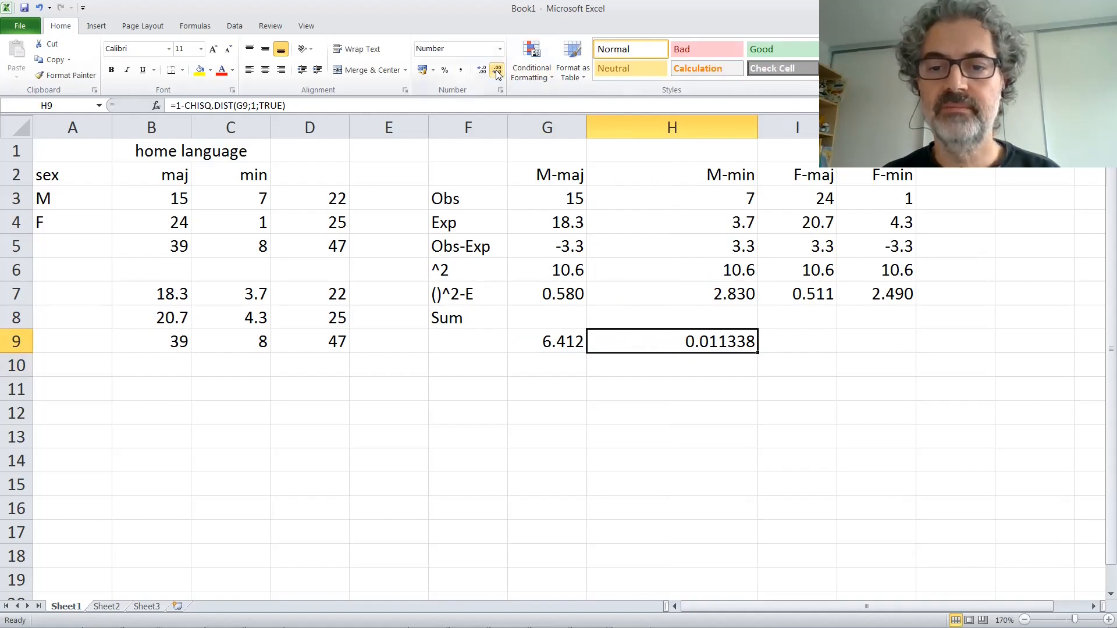
pyautogui.doubleClick(497, 70)
pyautogui.click(497, 70)
pyautogui.moveTo(758, 127); pyautogui.dragTo(683, 128)
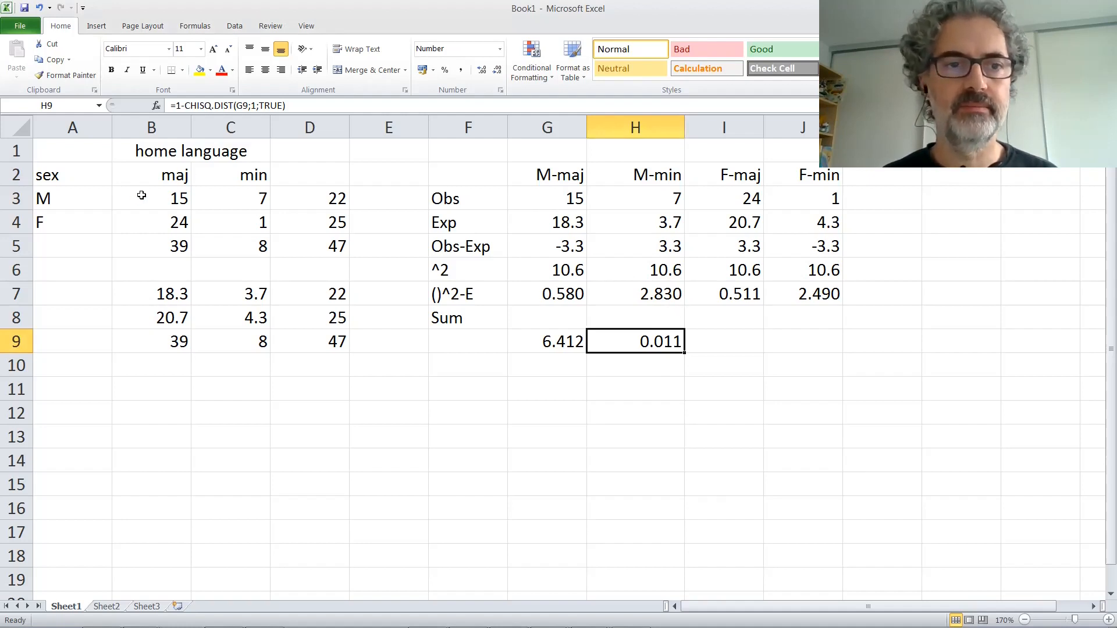
# Step: Put a thick box border around the observed counts in B3:C4
pyautogui.moveTo(142, 195); pyautogui.dragTo(234, 226)
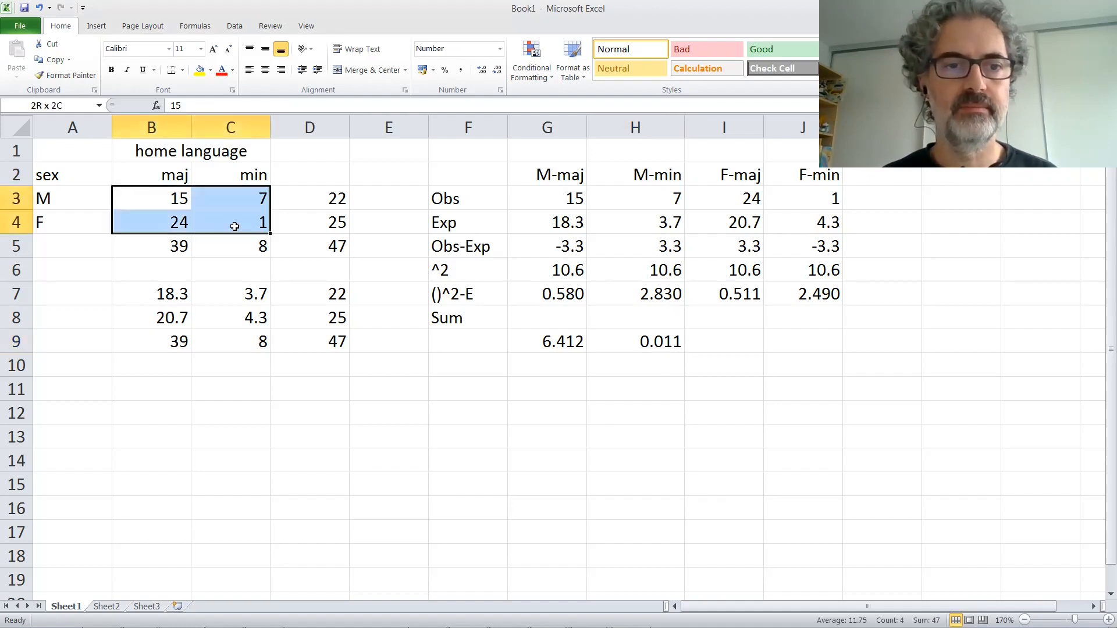
pyautogui.click(182, 70)
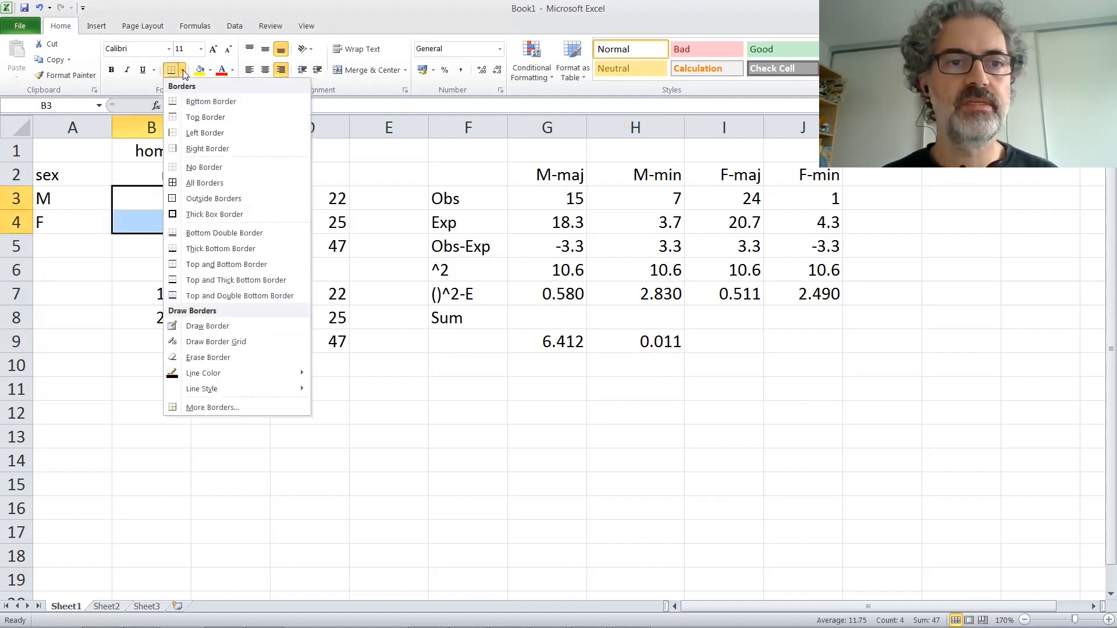
pyautogui.click(190, 215)
# Step: Fill the observed counts in B3:C4 with the lightest olive green theme colour
pyautogui.click(210, 71)
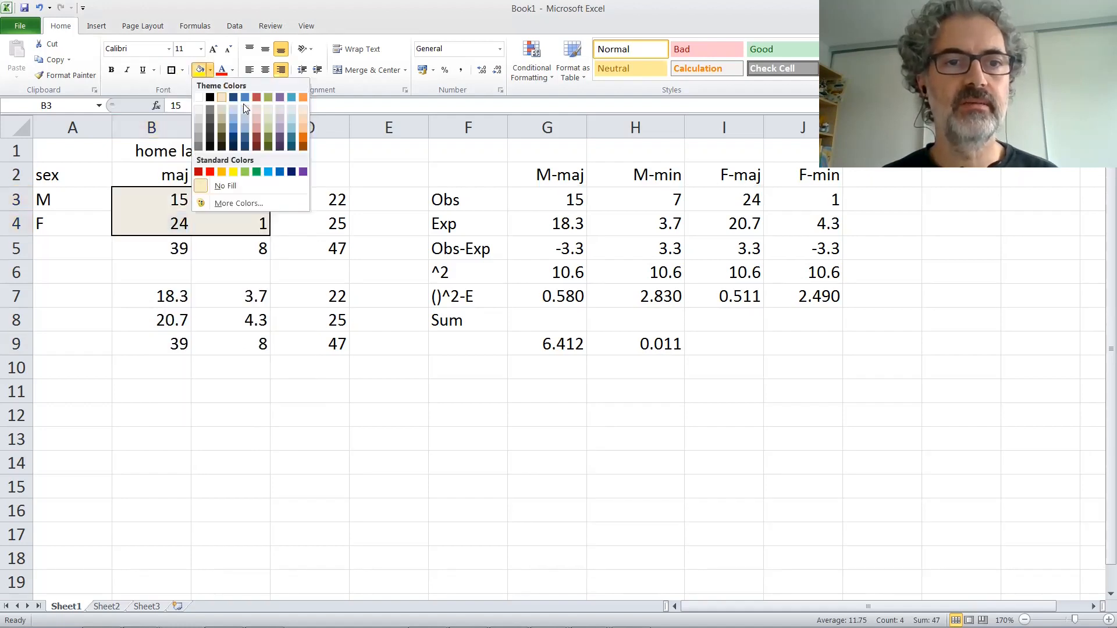
pyautogui.click(267, 108)
pyautogui.click(311, 224)
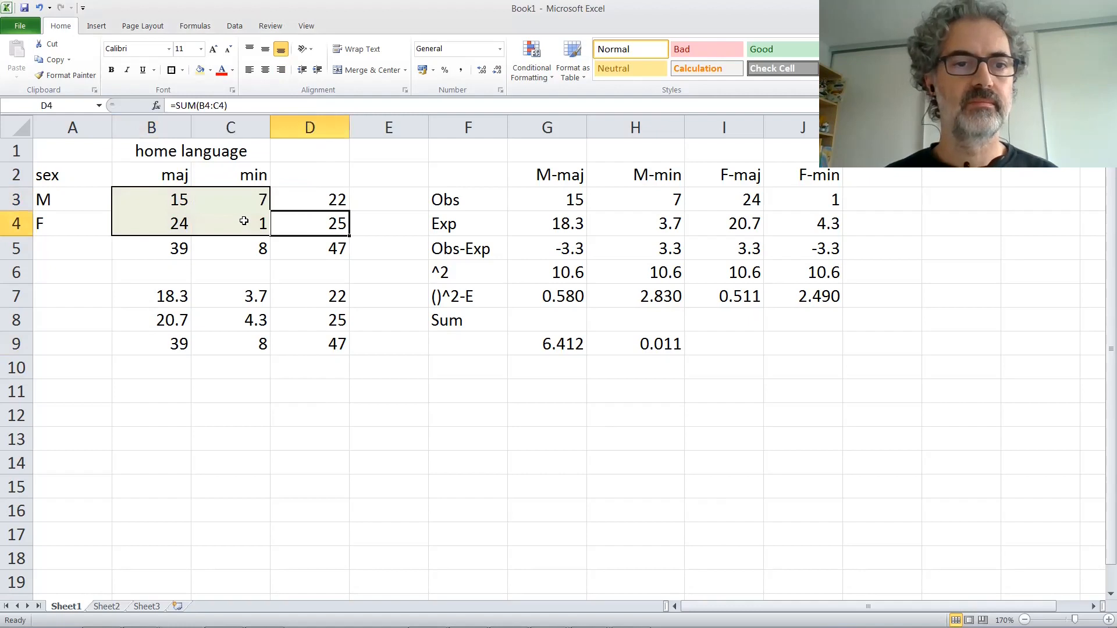
# Step: Fill the observed counts in B3:C4 with standard yellow
pyautogui.moveTo(173, 198); pyautogui.dragTo(227, 223)
pyautogui.click(210, 71)
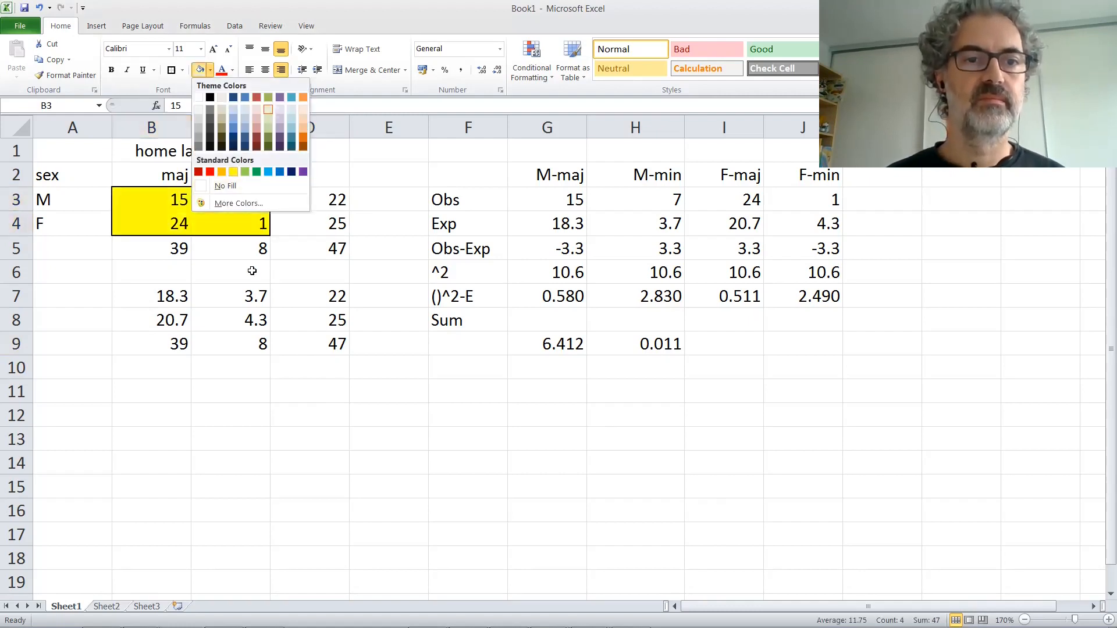
pyautogui.click(235, 171)
# Step: Replace the observed counts with 13 in B3, 32 in C3, 19 in B4 and 85 in C4
pyautogui.click(177, 199)
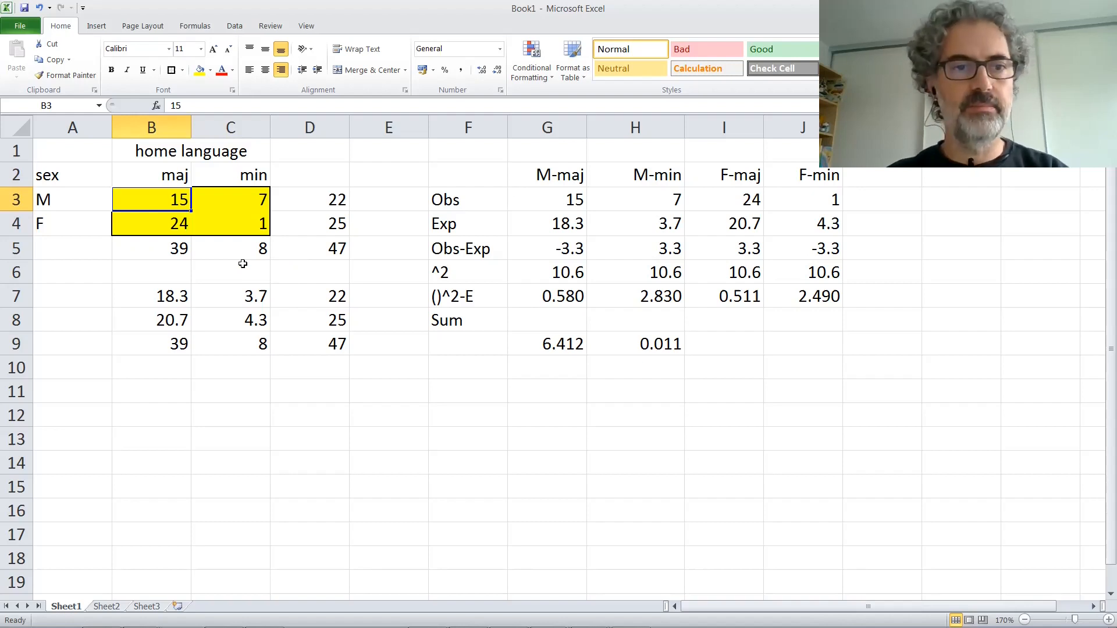
pyautogui.write('13')
pyautogui.press('Tab')
pyautogui.write('32')
pyautogui.press('Return')
pyautogui.write('8')
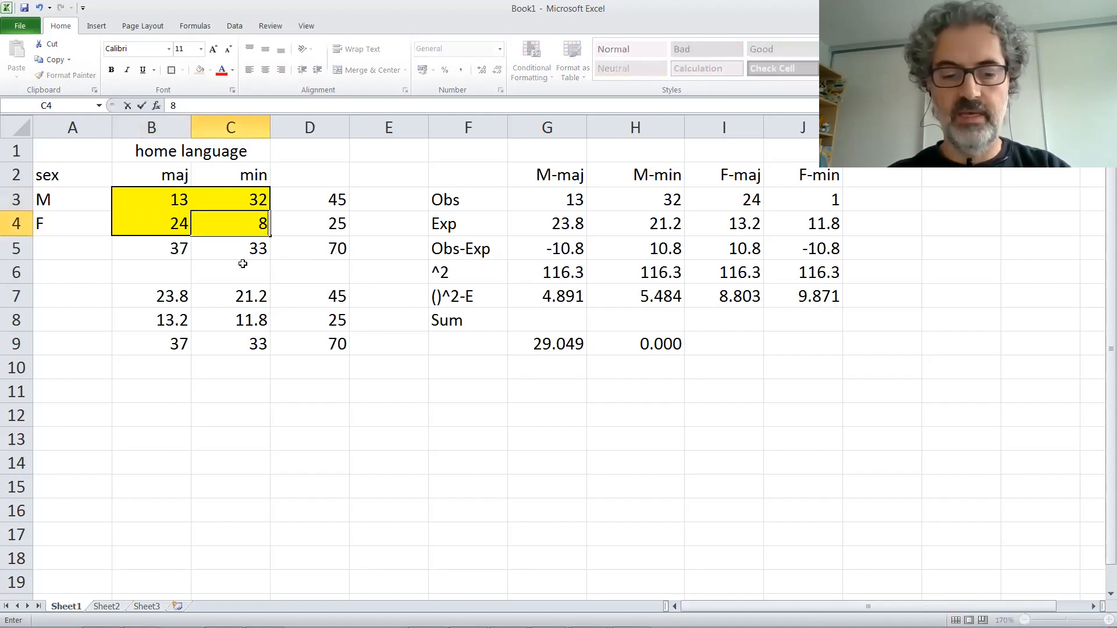
pyautogui.write('5')
pyautogui.press('Left')
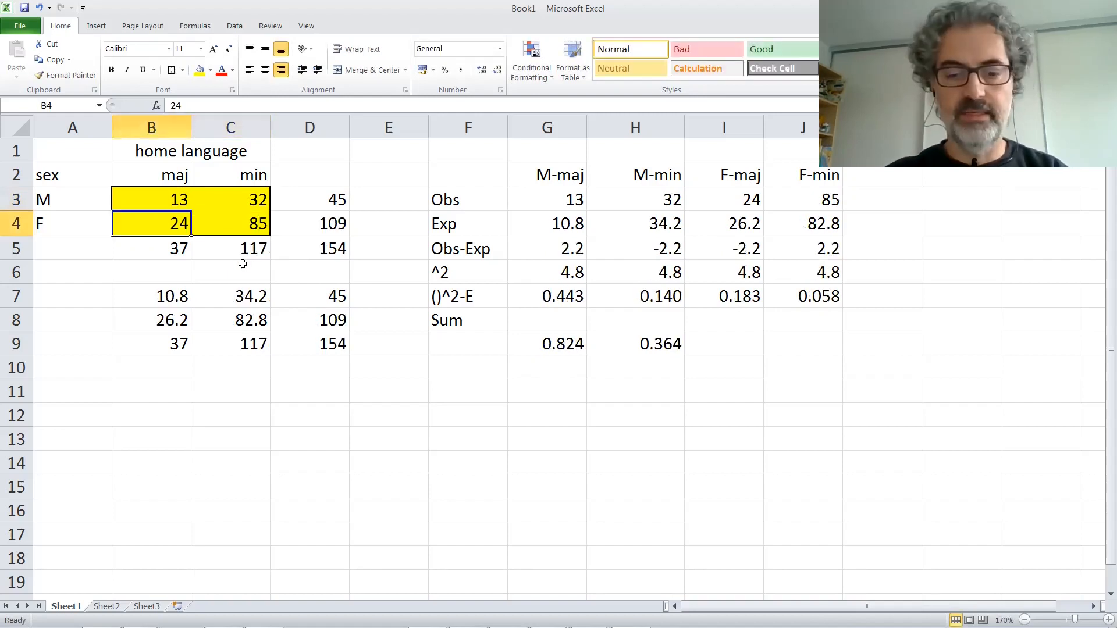
pyautogui.write('19')
pyautogui.press('Up')
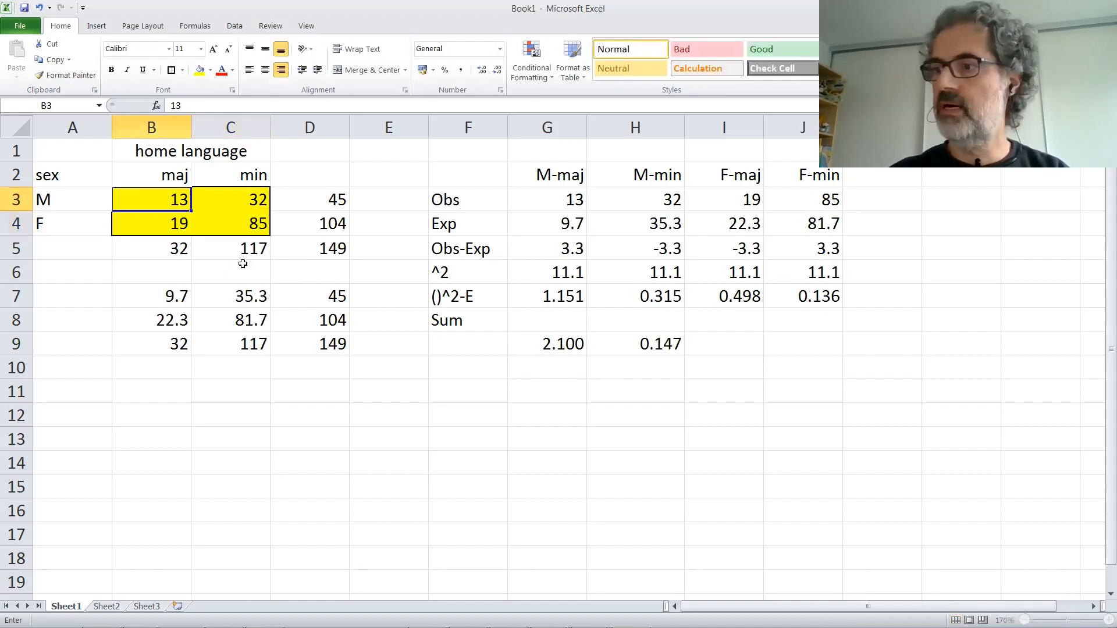
# Step: Relabel the row variable in A2 as CCC and its categories in A3 and A4 as LI and NI
pyautogui.press('Left')
pyautogui.press('Up')
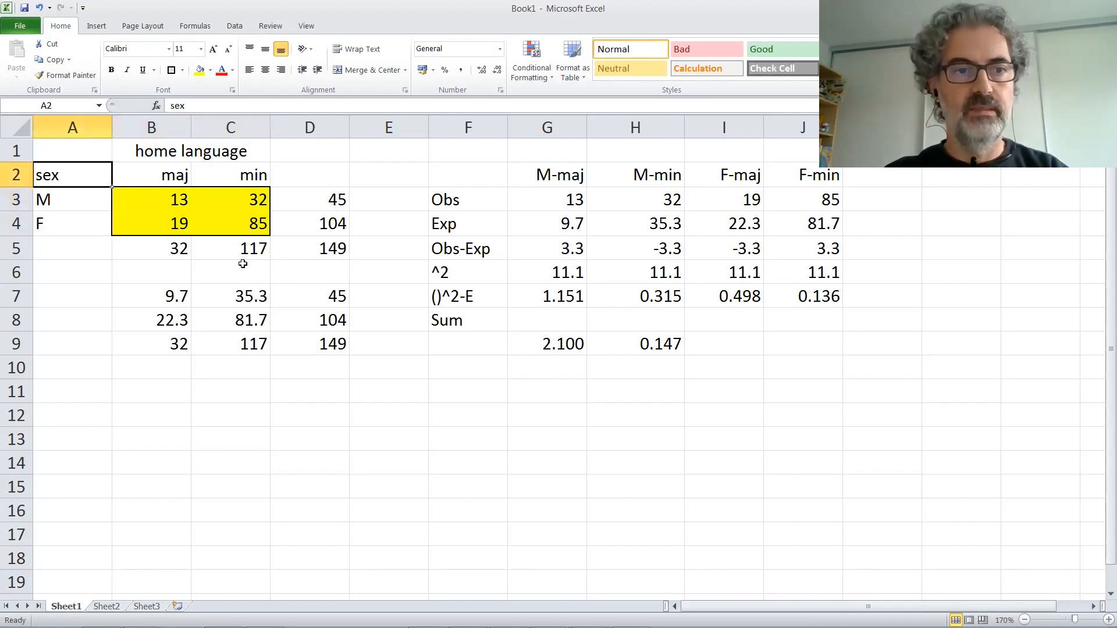
pyautogui.write('t')
pyautogui.press('BackSpace')
pyautogui.write('CCC')
pyautogui.press('Return')
pyautogui.write('LI')
pyautogui.press('Right')
pyautogui.press('Left')
pyautogui.press('Down')
pyautogui.write('NI')
pyautogui.press('Up')
# Step: Relabel the column variable heading in row 1 as CELF and its categories in B2 and C2 as LI and NI
pyautogui.press('Up')
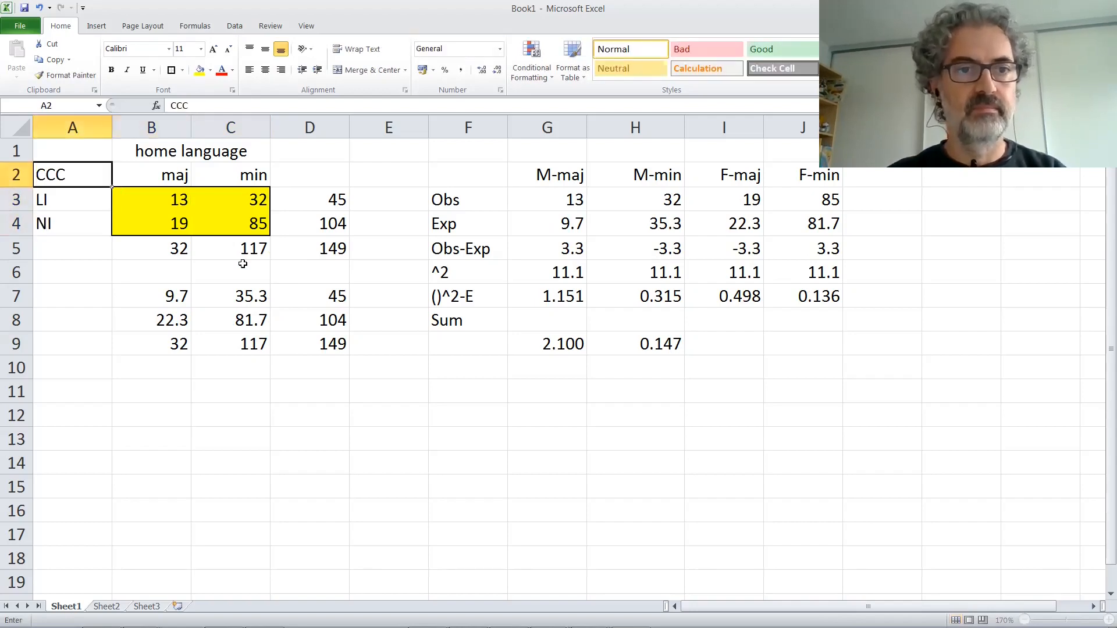
pyautogui.press('Right')
pyautogui.press('Up')
pyautogui.write('CELF')
pyautogui.press('Return')
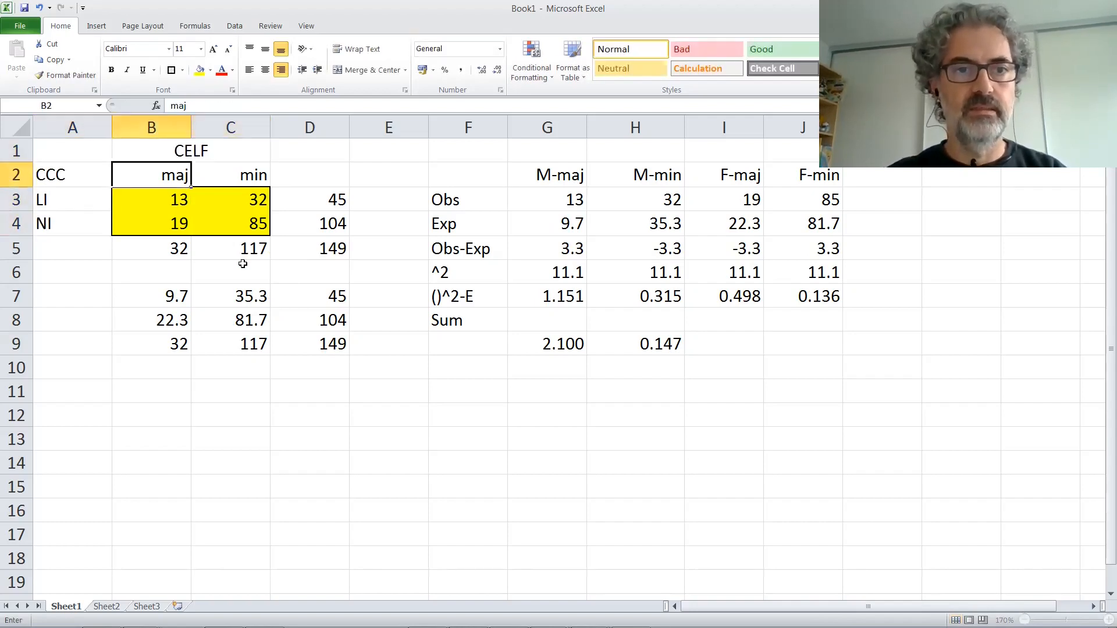
pyautogui.write('LI')
pyautogui.press('Right')
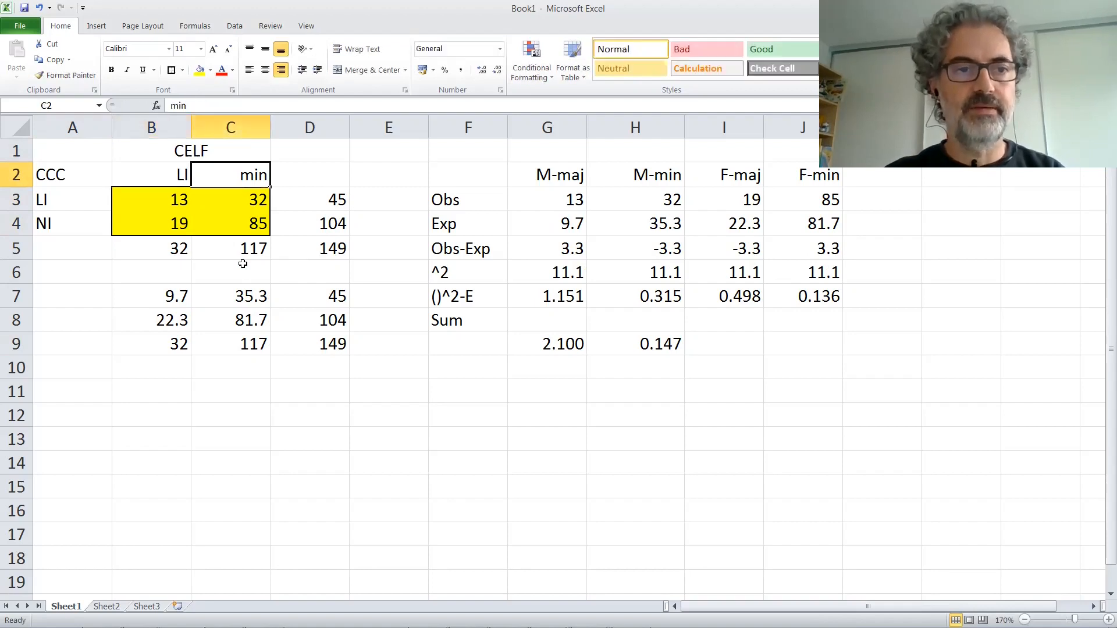
pyautogui.write('NI')
pyautogui.press('Return')
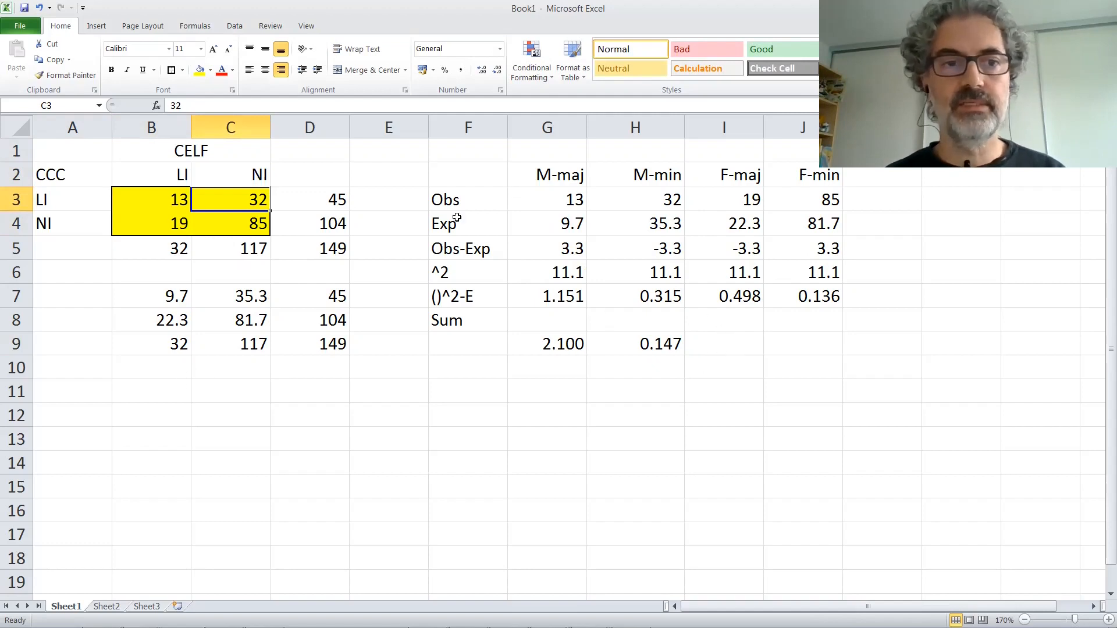
# Step: Enter the labels Accuracy:, Sensitivity: and Specificity: in cells B12 to B14
pyautogui.click(159, 417)
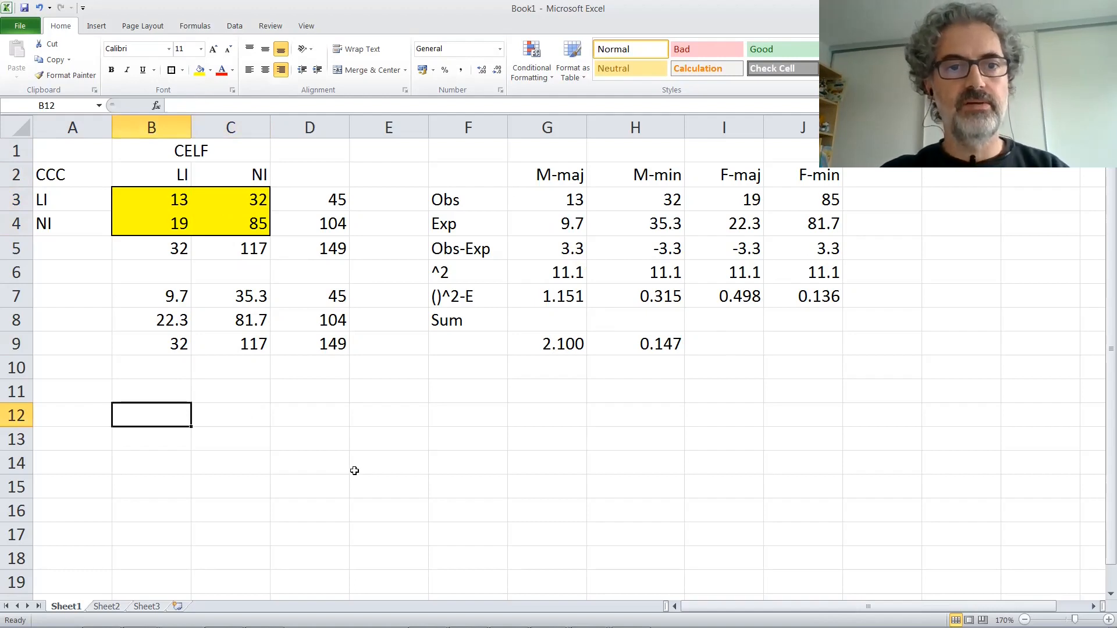
pyautogui.write('Accu')
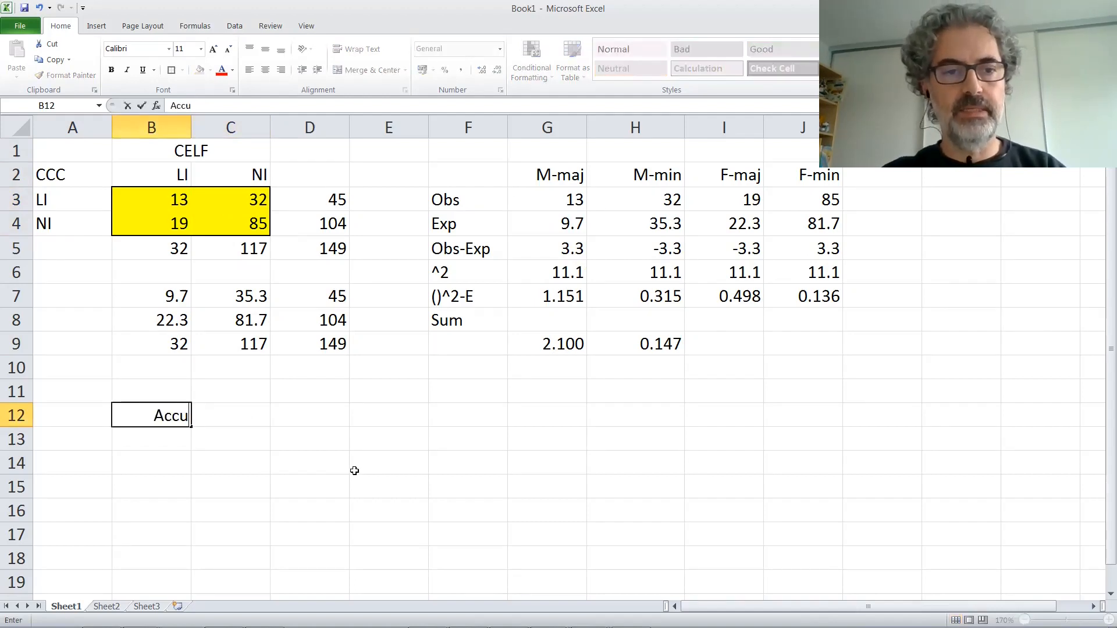
pyautogui.write('racy:')
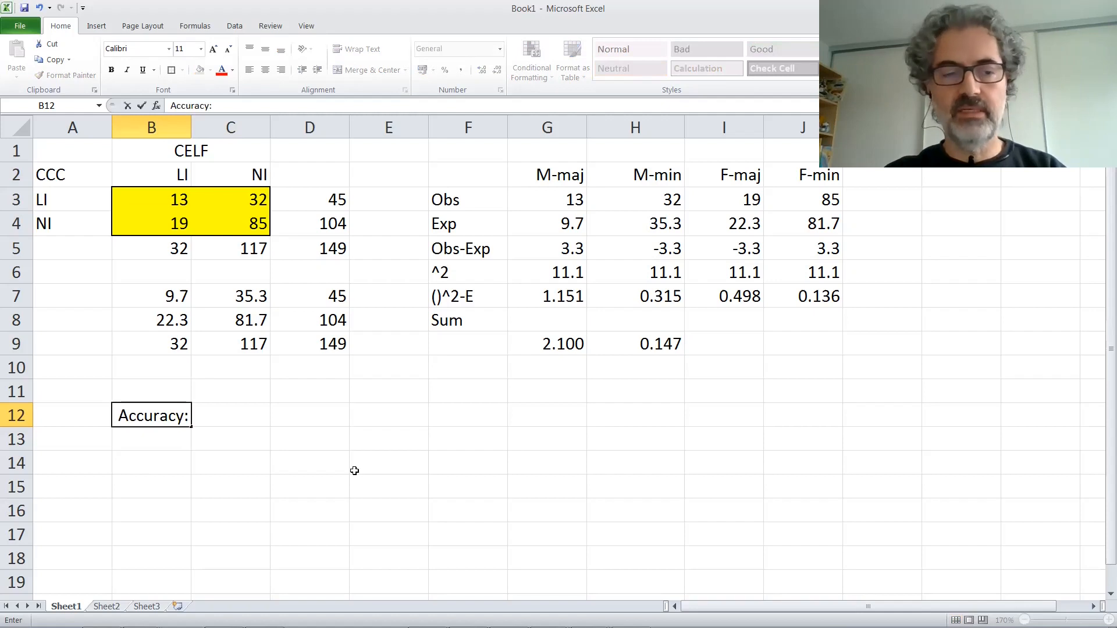
pyautogui.press('Return')
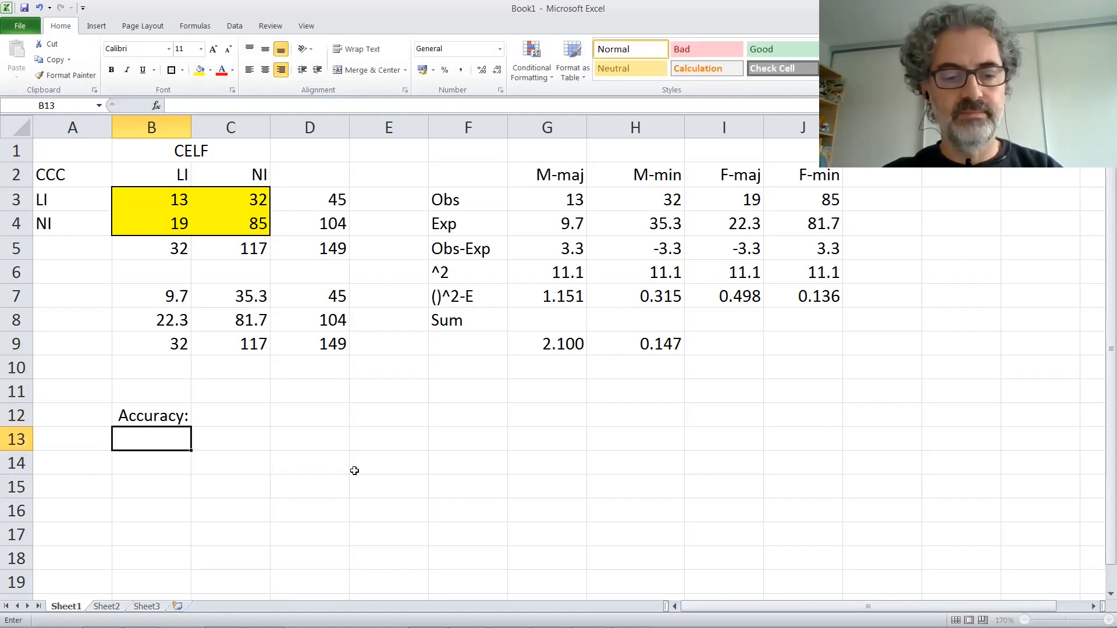
pyautogui.write('Sensitivit')
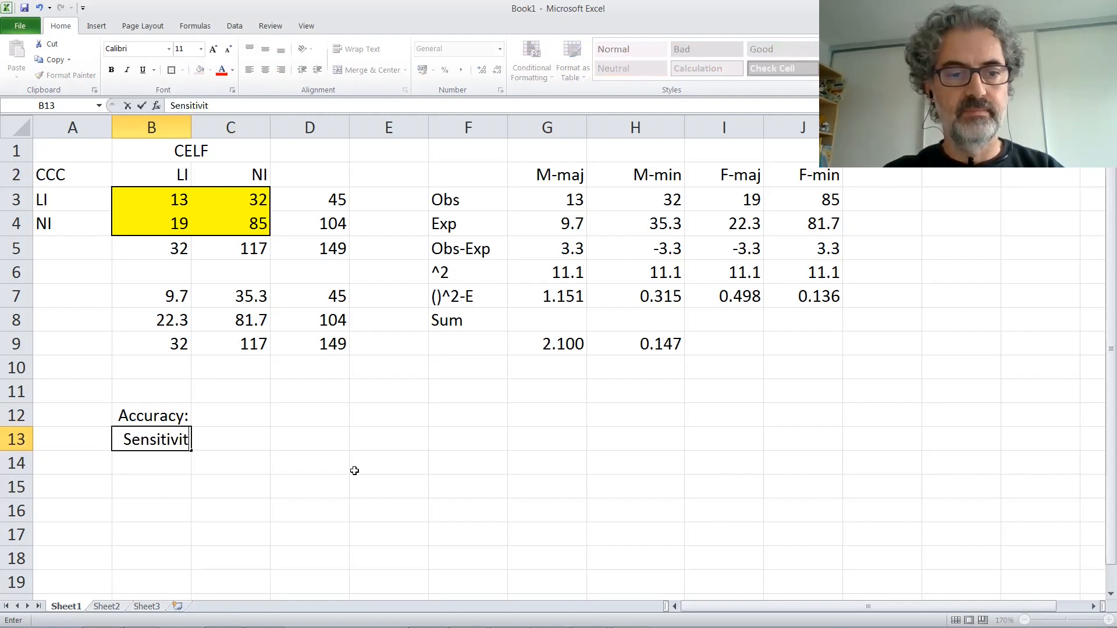
pyautogui.write('y:')
pyautogui.press('Return')
pyautogui.write('Specificity:')
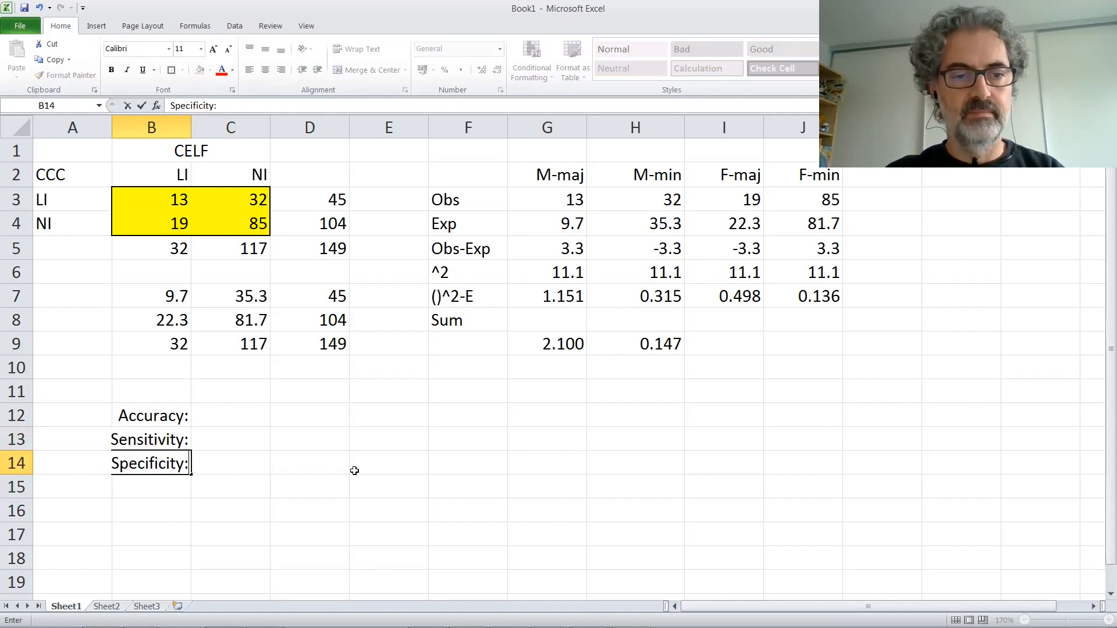
pyautogui.press('Return')
# Step: Add the labels PPV: in B15 and NPV: in B16
pyautogui.write('PPV:')
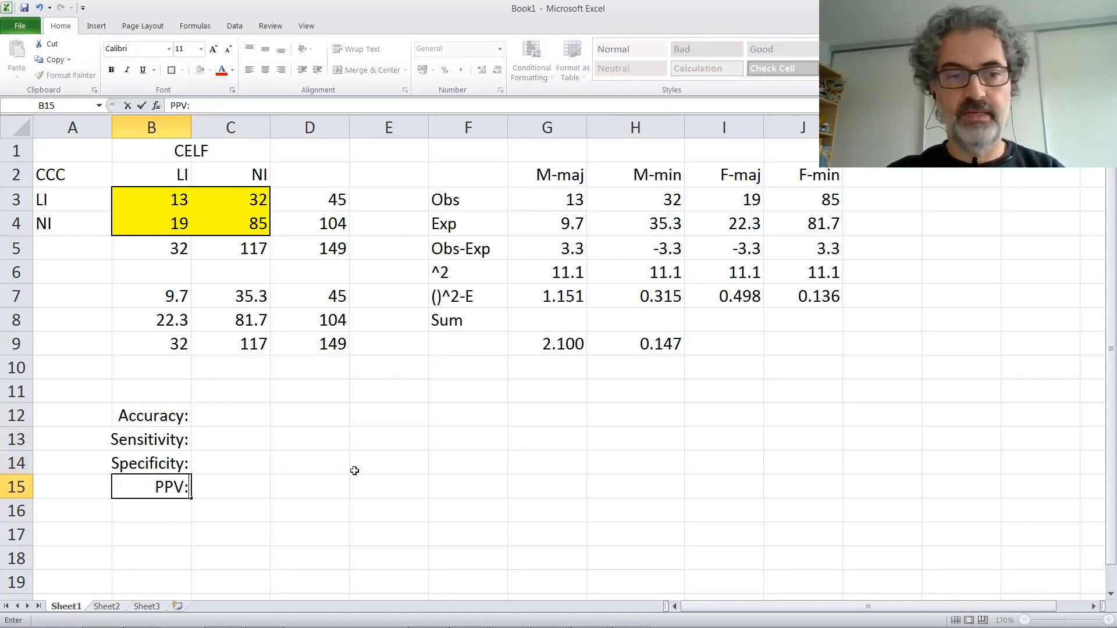
pyautogui.press('Return')
pyautogui.write('NPV')
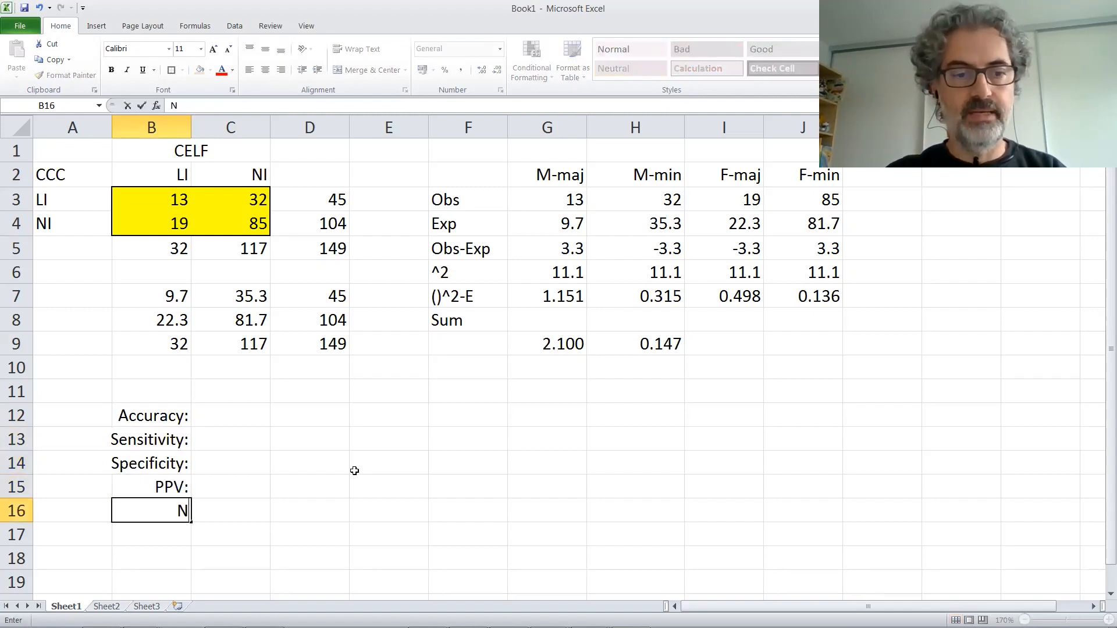
pyautogui.press('BackSpace')
pyautogui.press('BackSpace')
pyautogui.write('PV:')
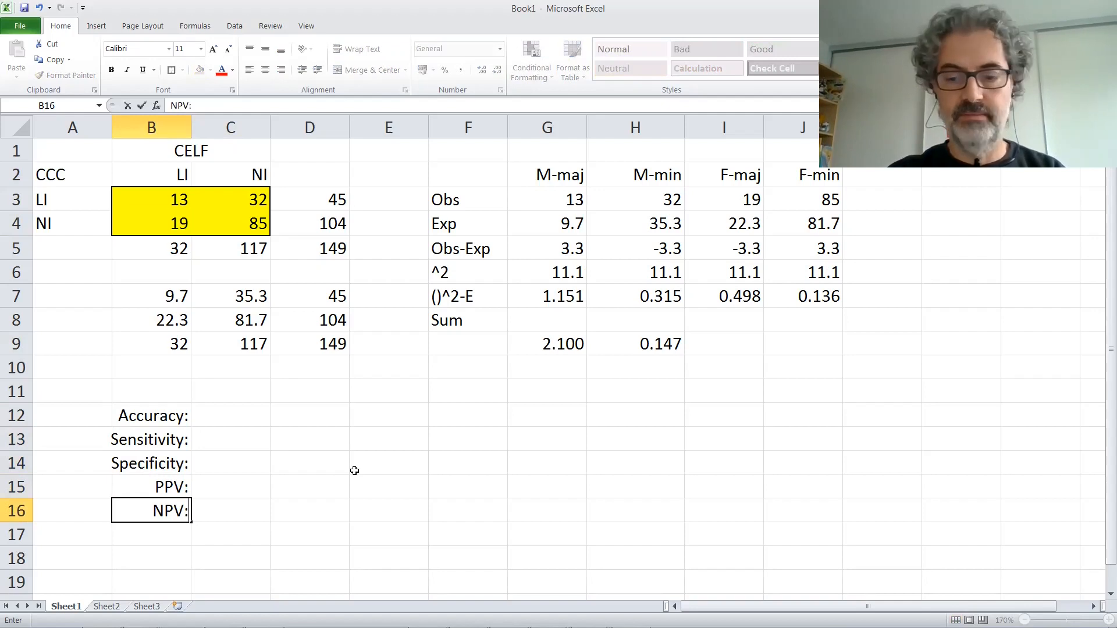
pyautogui.press('Return')
pyautogui.press('Up')
pyautogui.hotkey('shift', 'Up')
pyautogui.hotkey('shift', 'Up')
pyautogui.hotkey('shift', 'Up')
pyautogui.hotkey('shift', 'Up')
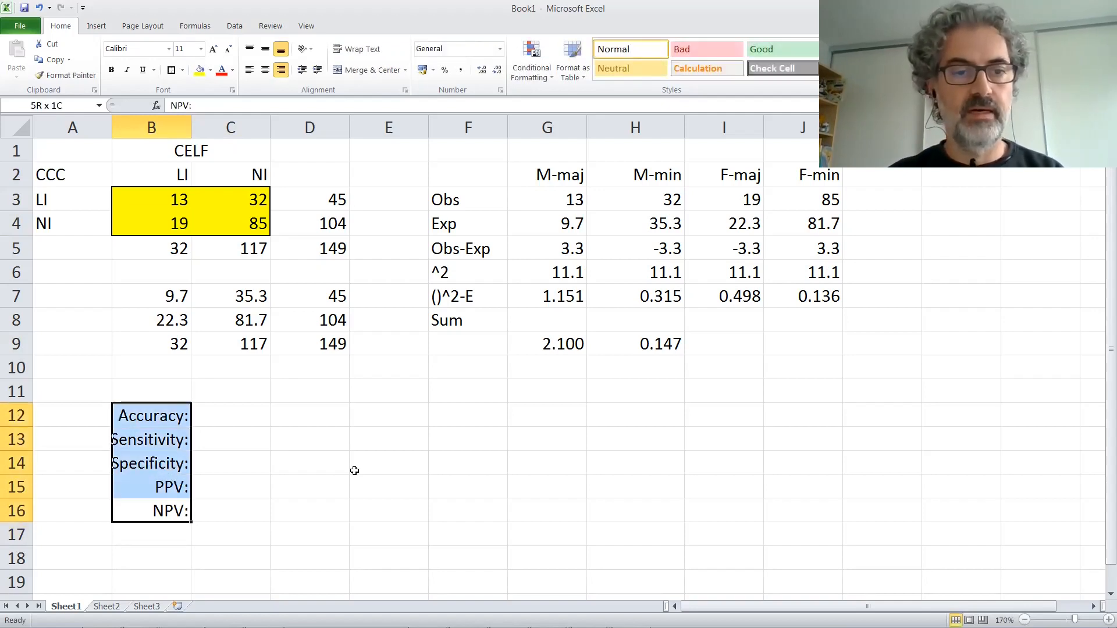
pyautogui.press('Return')
# Step: Calculate the accuracy in C12 with the formula =(B3+C4)/D5
pyautogui.click(227, 421)
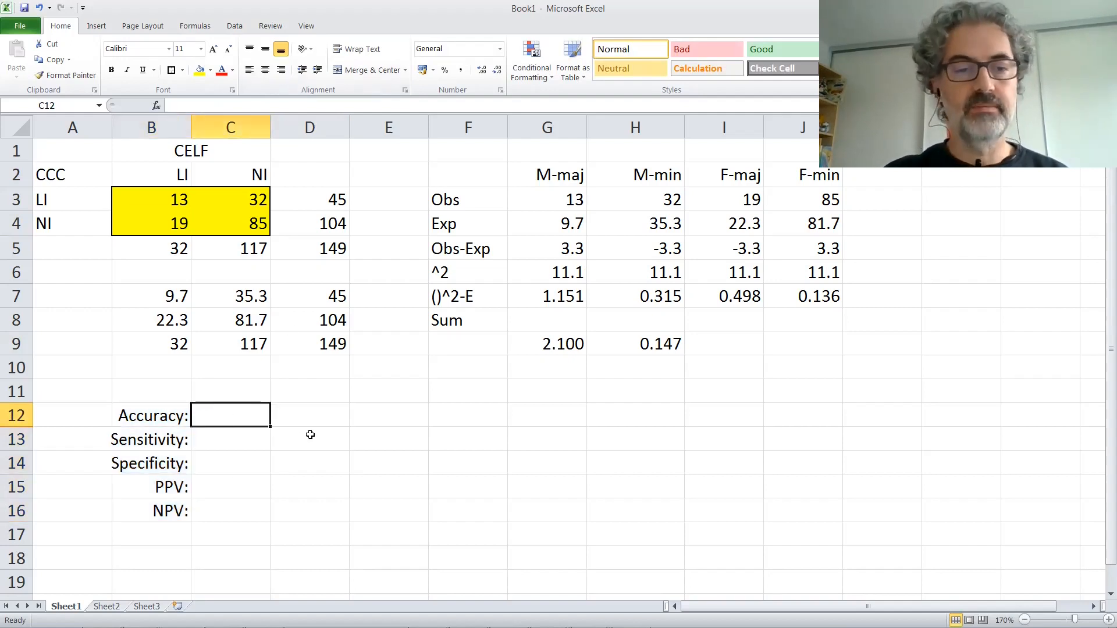
pyautogui.write('=')
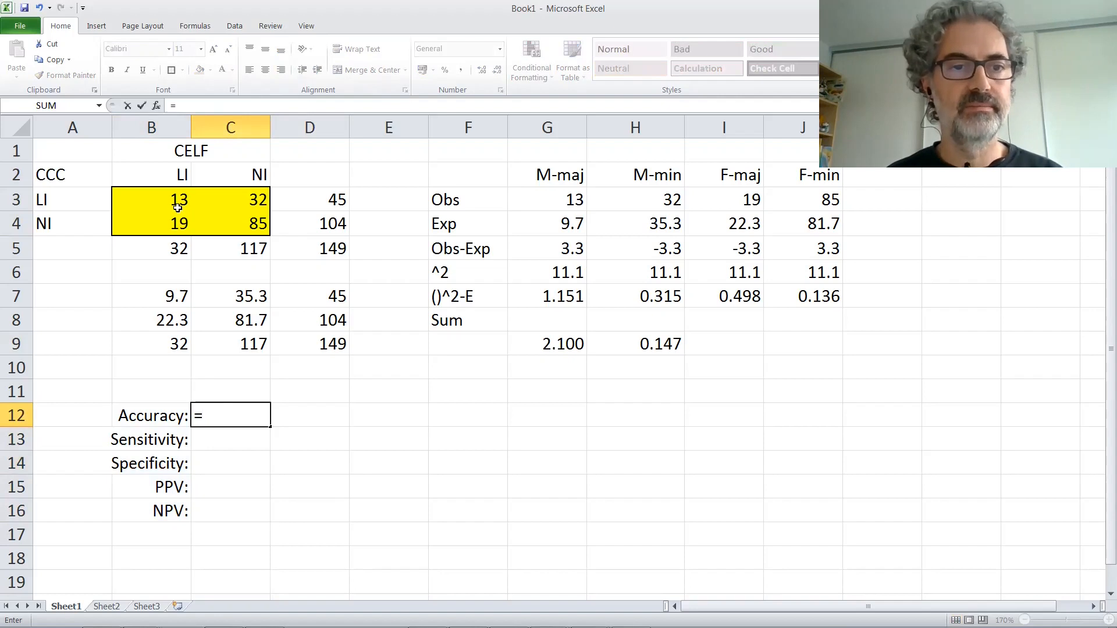
pyautogui.write('(')
pyautogui.click(174, 199)
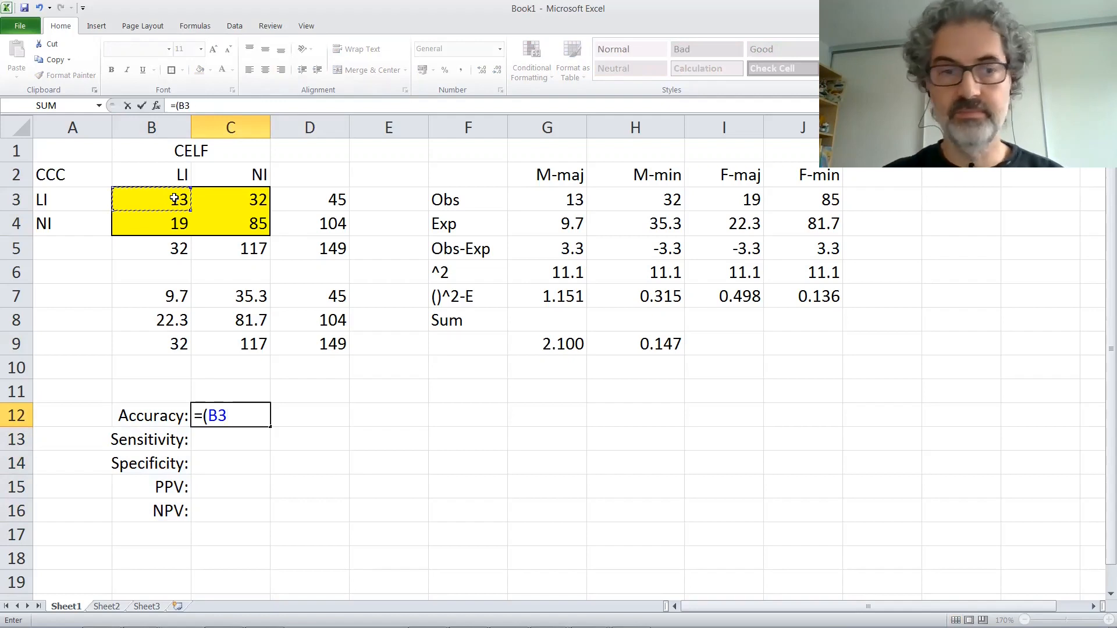
pyautogui.write('+')
pyautogui.click(236, 226)
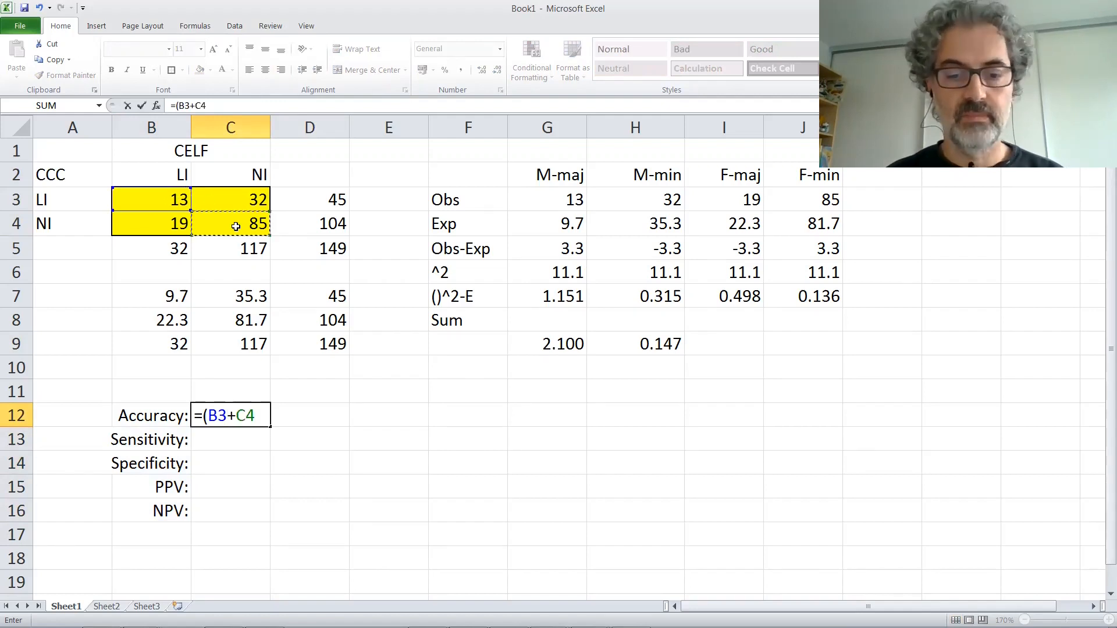
pyautogui.write(')')
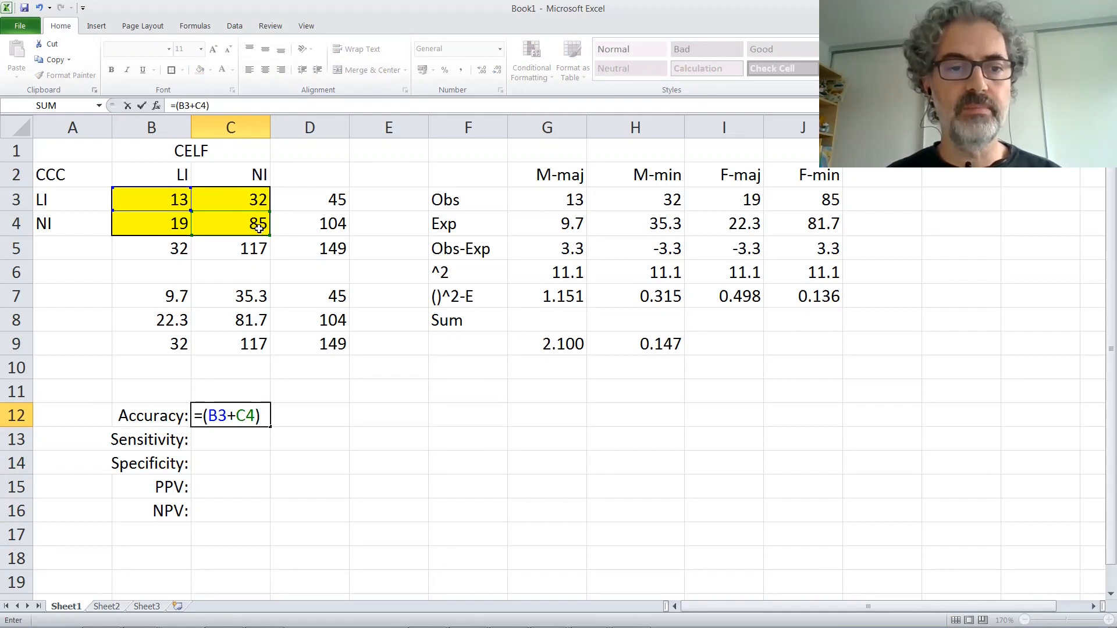
pyautogui.write('/')
pyautogui.click(317, 249)
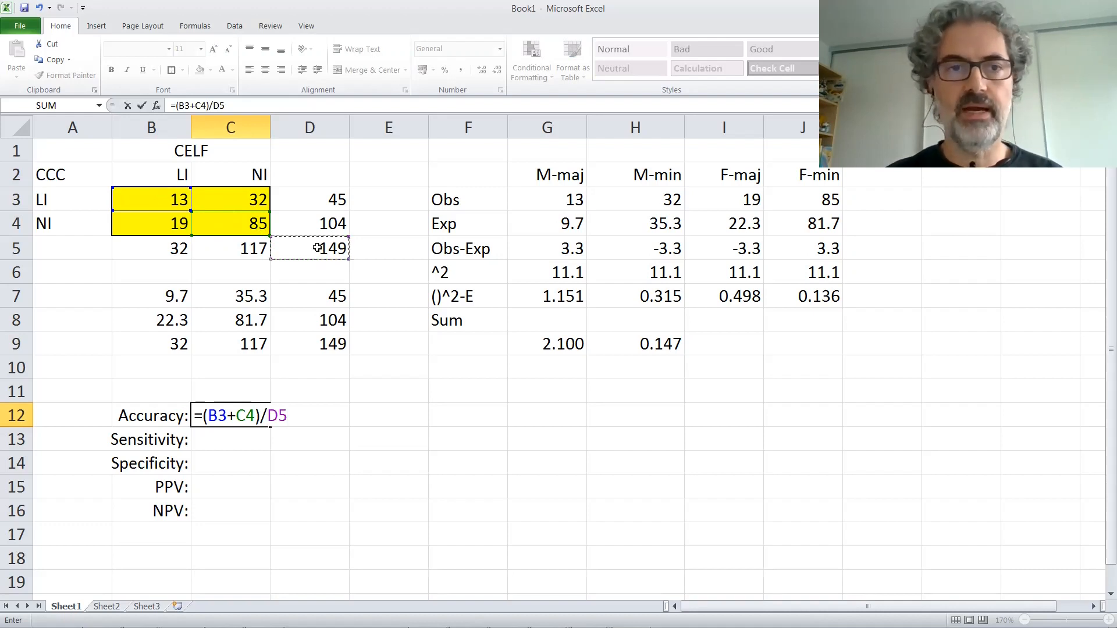
pyautogui.press('Return')
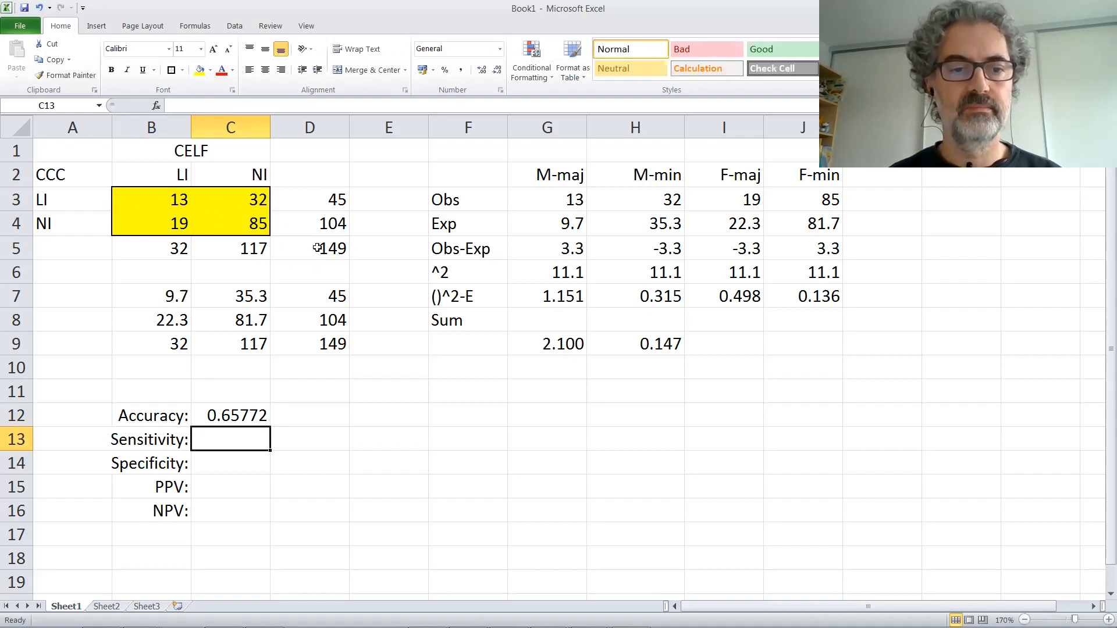
# Step: Format the result cells C12:C16 to show two decimal places
pyautogui.moveTo(232, 407); pyautogui.dragTo(242, 511)
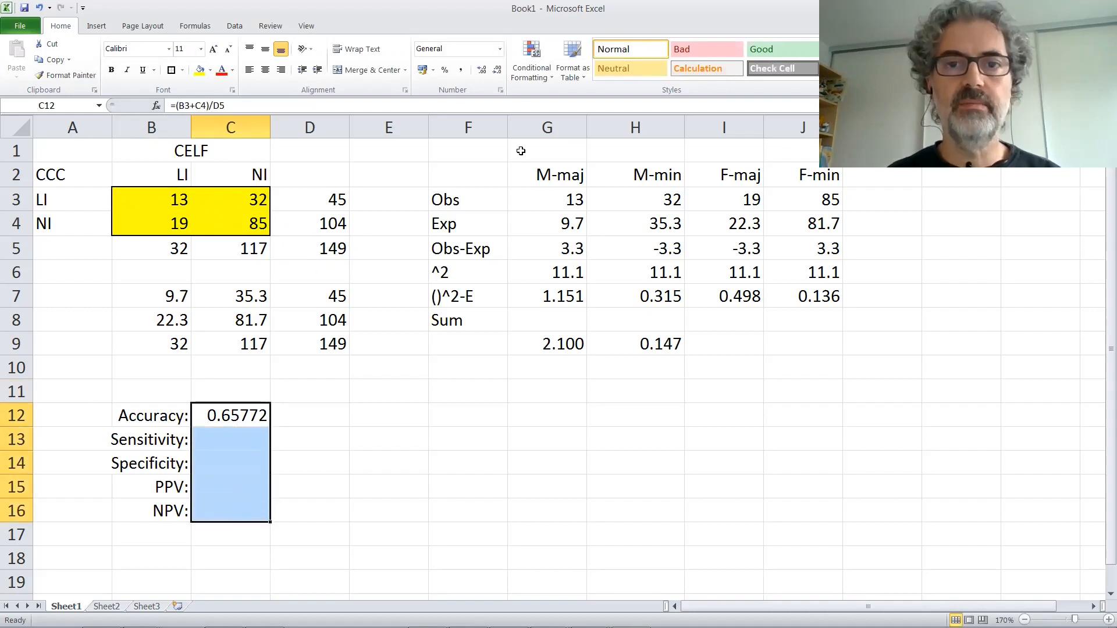
pyautogui.click(497, 70)
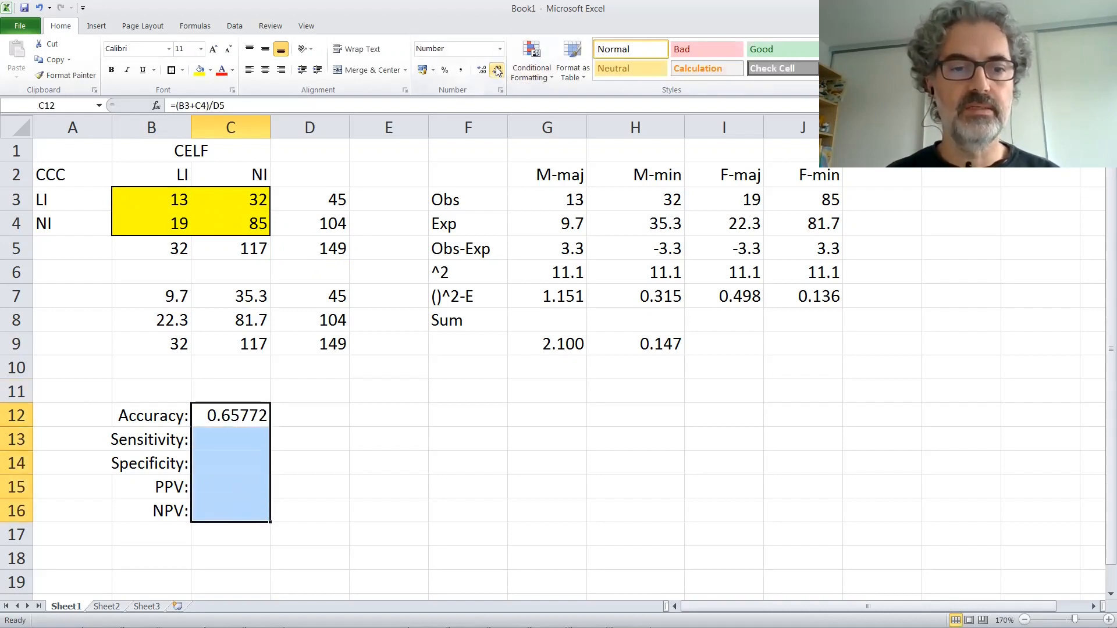
pyautogui.click(498, 69)
pyautogui.click(497, 69)
pyautogui.click(498, 69)
# Step: Calculate the sensitivity in C13 by dividing B3 by the column total in B5
pyautogui.click(243, 433)
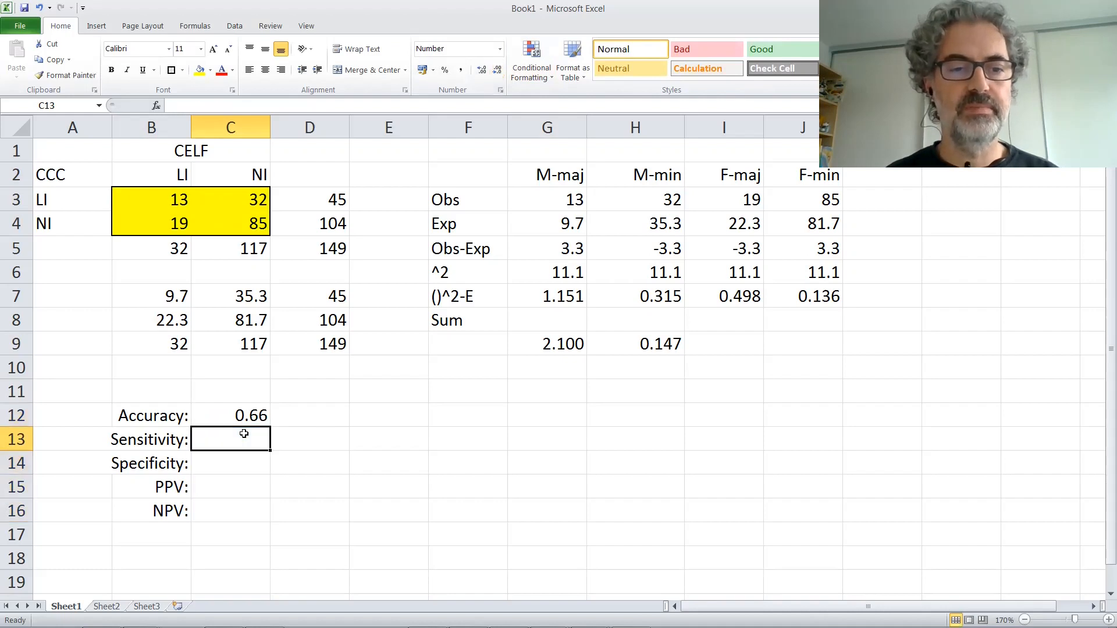
pyautogui.write('=')
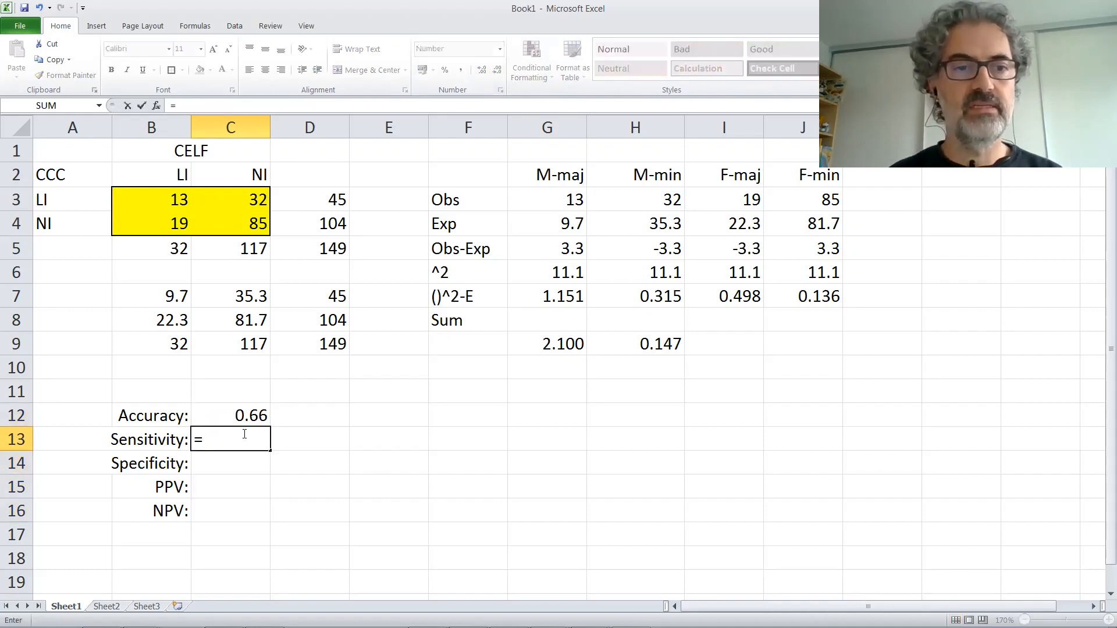
pyautogui.click(170, 199)
pyautogui.write('/')
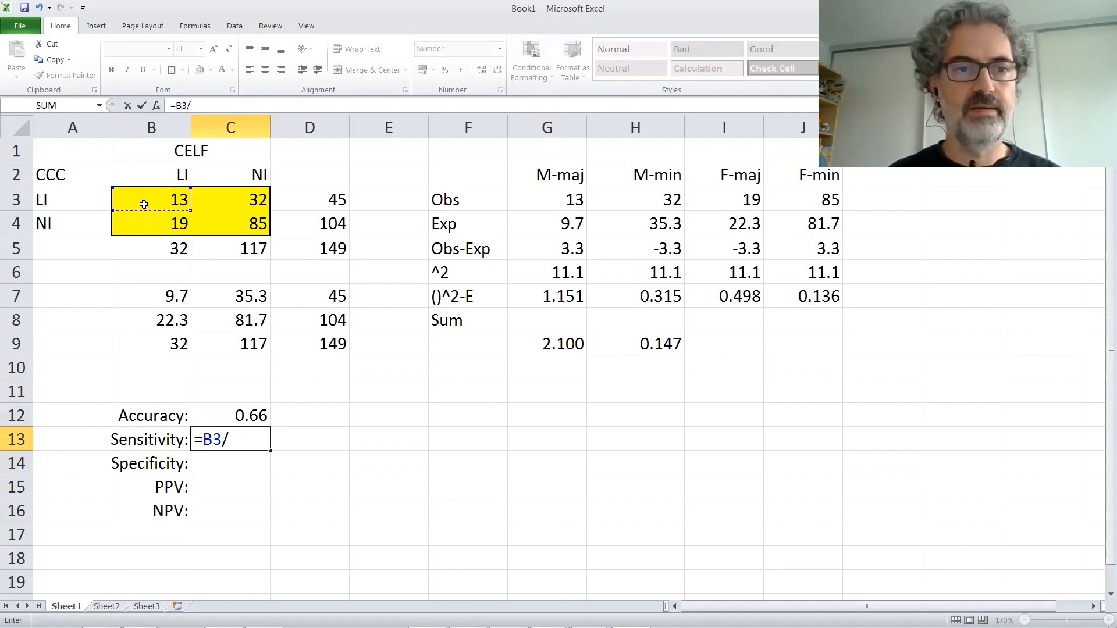
pyautogui.click(149, 248)
pyautogui.press('Return')
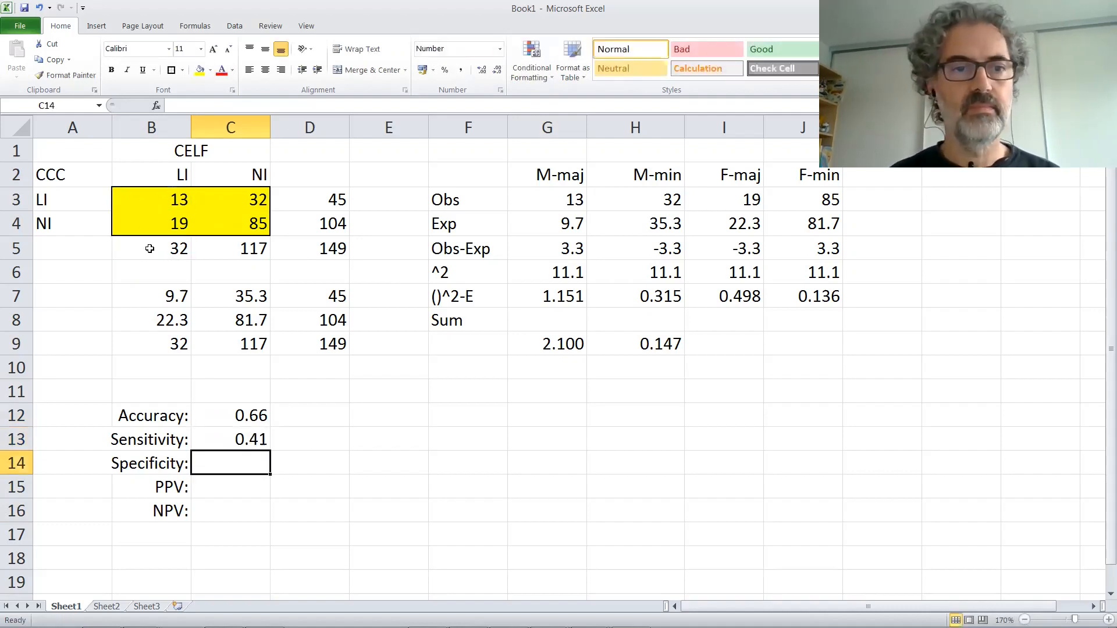
# Step: Calculate the specificity in C14 by dividing C4 by the column total in C5
pyautogui.write('=')
pyautogui.click(250, 228)
pyautogui.write('/')
pyautogui.click(258, 249)
pyautogui.press('Return')
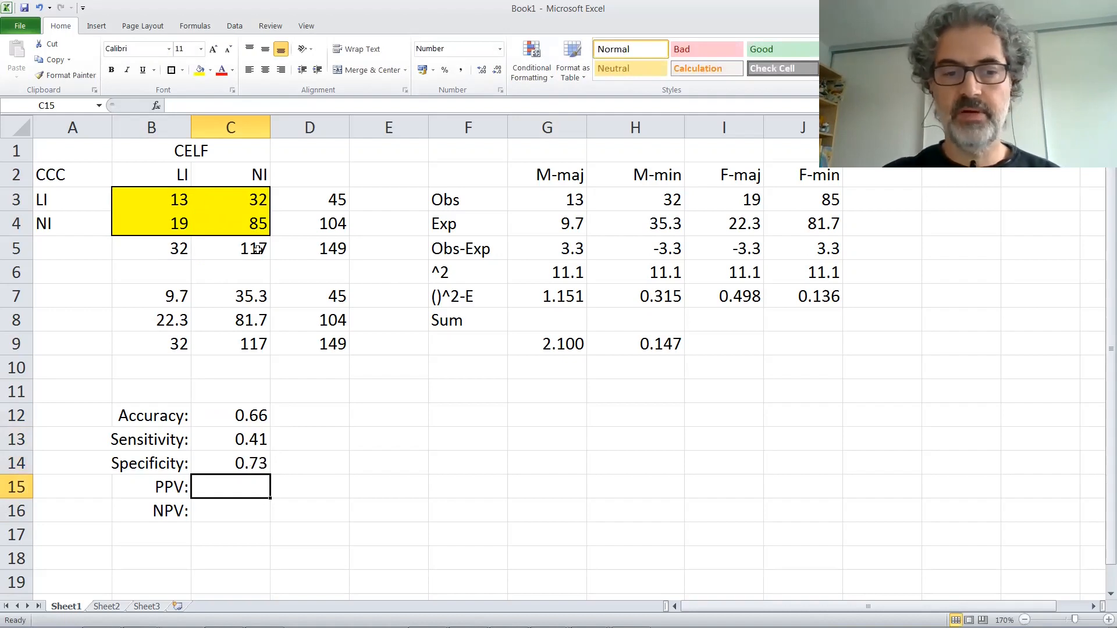
# Step: Calculate the positive predictive value in C15 by dividing B3 by the row total in D3
pyautogui.write('=')
pyautogui.click(181, 198)
pyautogui.write('/')
pyautogui.click(321, 200)
pyautogui.press('Return')
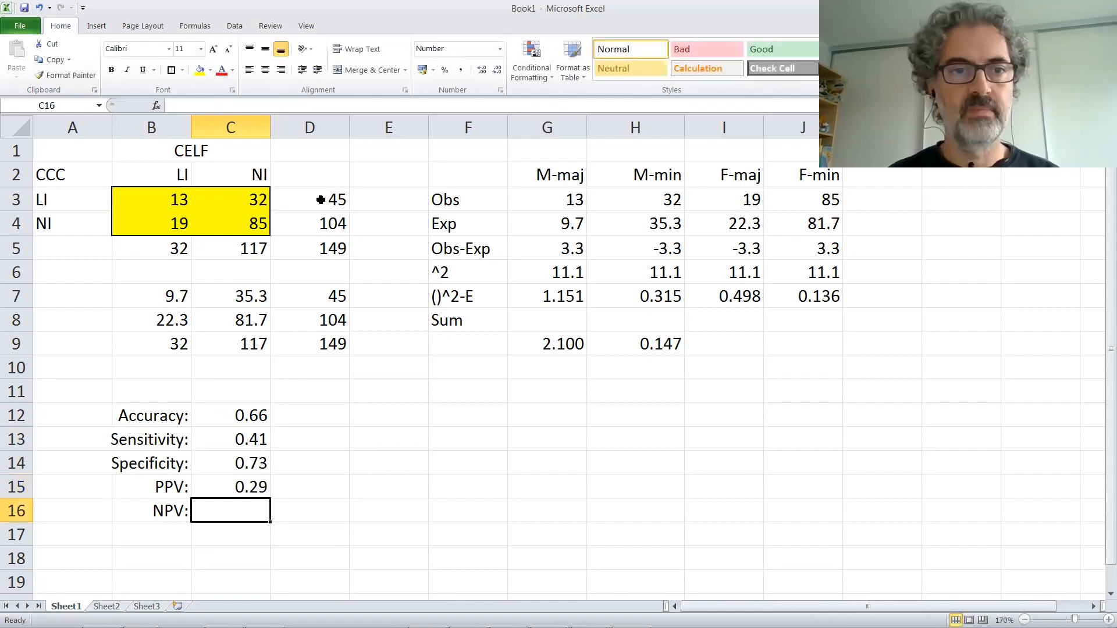
# Step: Calculate the negative predictive value in C16 by dividing C4 by the row total in D4
pyautogui.write('=')
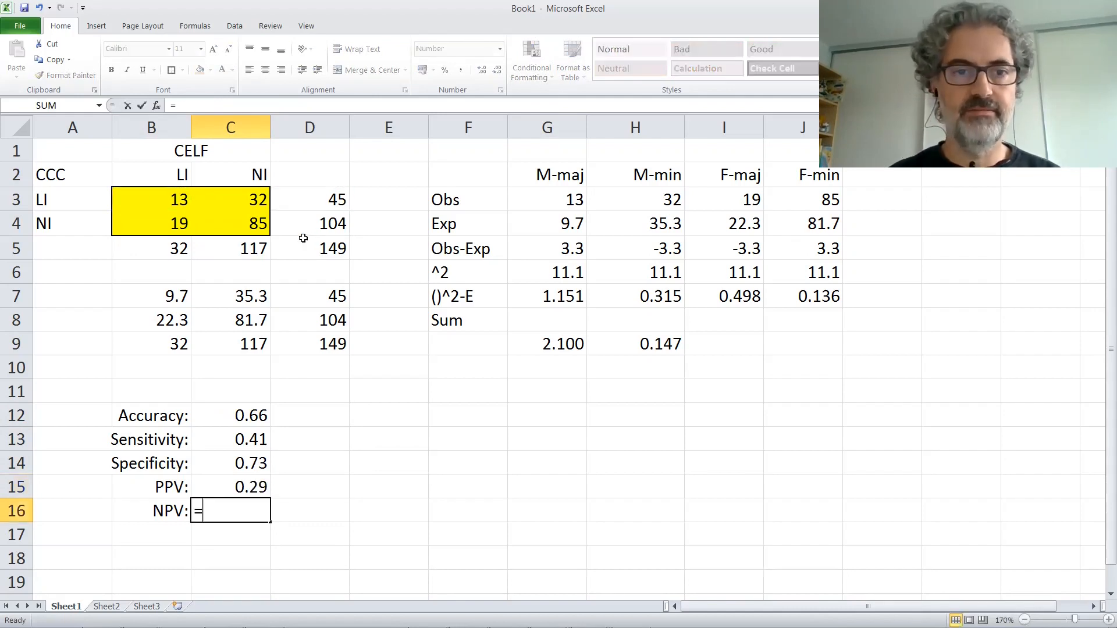
pyautogui.click(262, 225)
pyautogui.write('/')
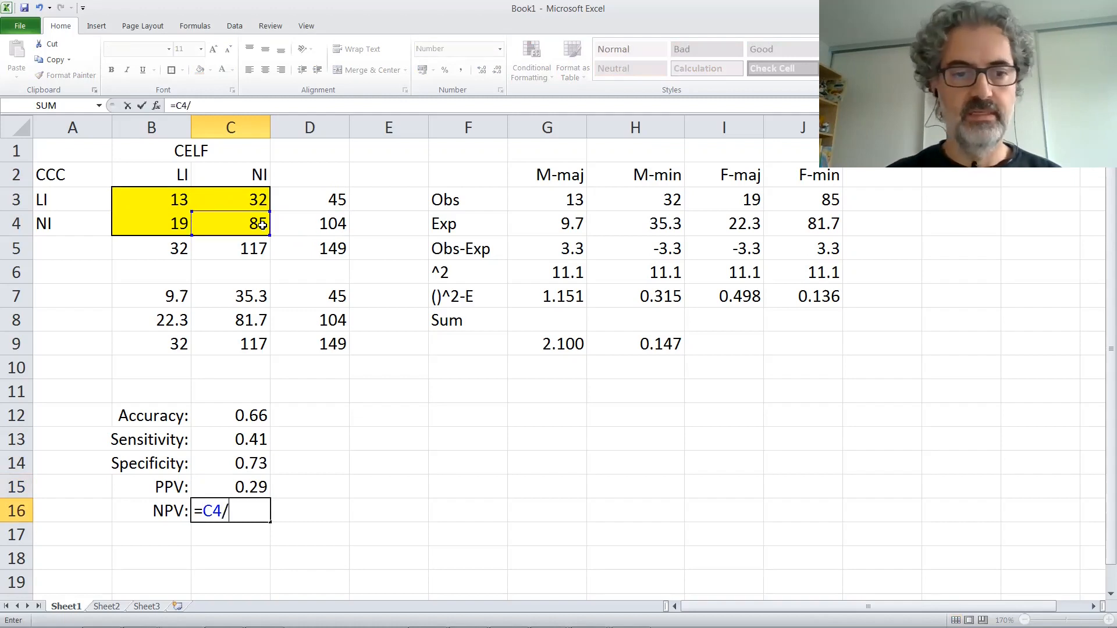
pyautogui.click(326, 223)
pyautogui.press('Return')
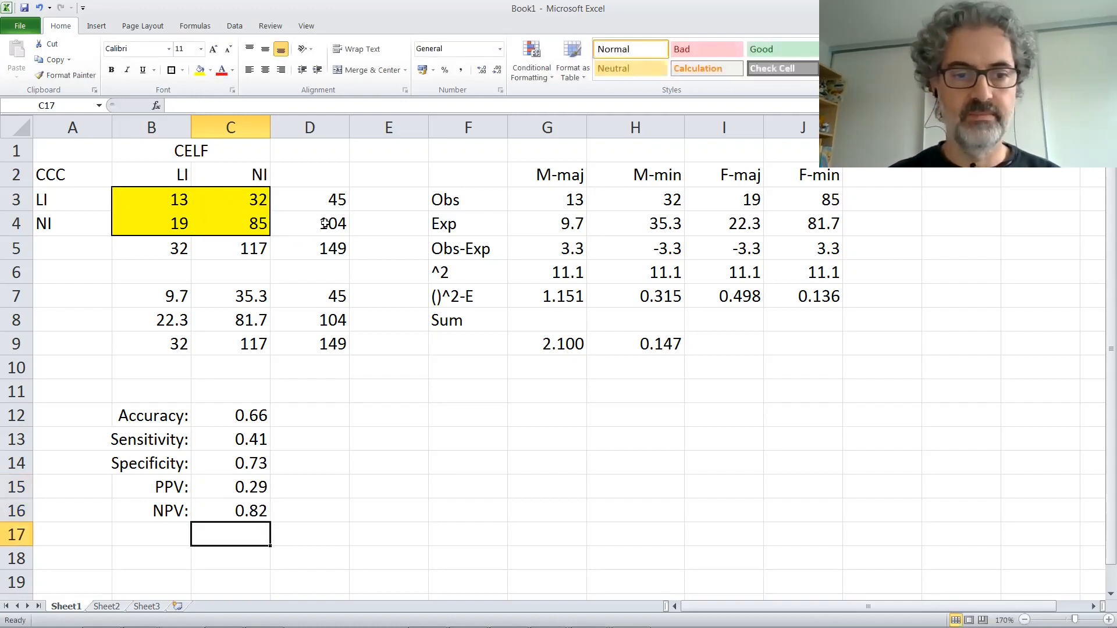